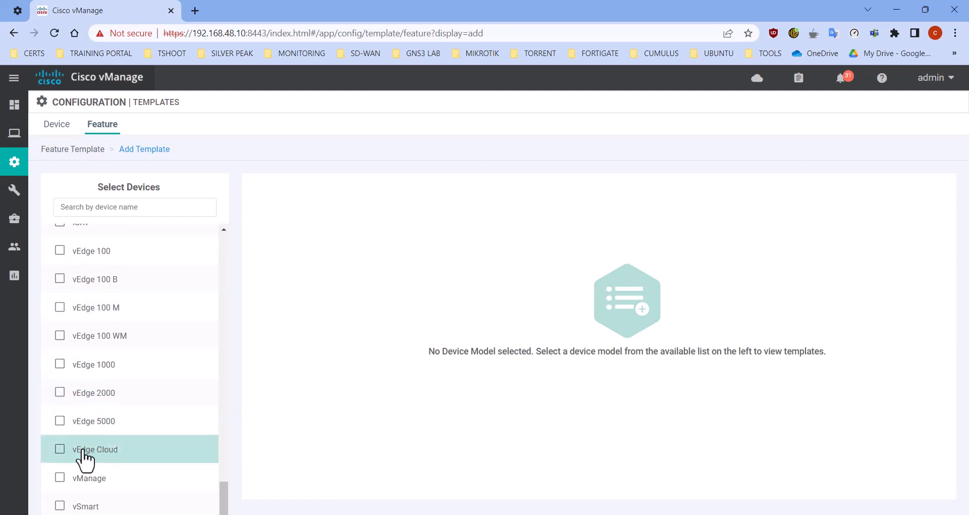
{"action": "left_click", "coordinate": [143, 207]}
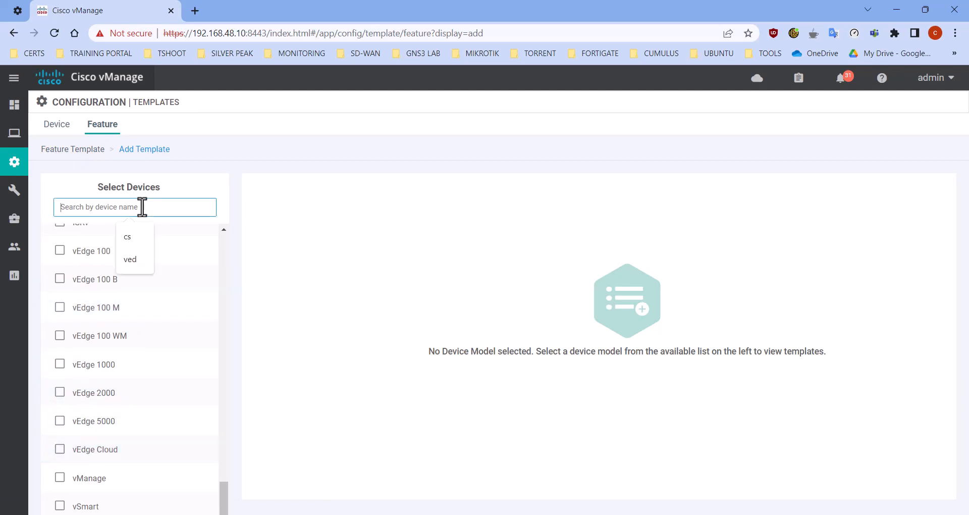
{"action": "type", "text": "cs"}
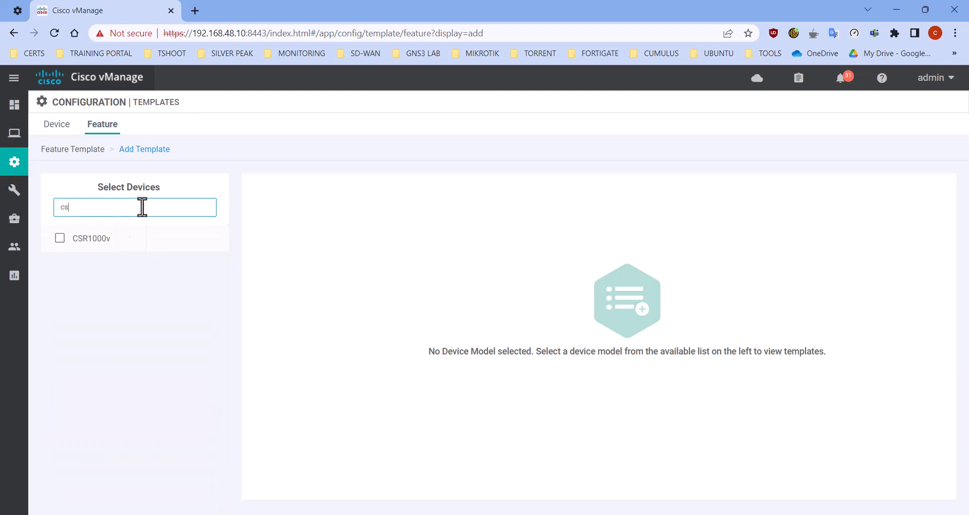
{"action": "left_click", "coordinate": [114, 212]}
{"action": "key", "text": "BackSpace"}
{"action": "key", "text": "BackSpace"}
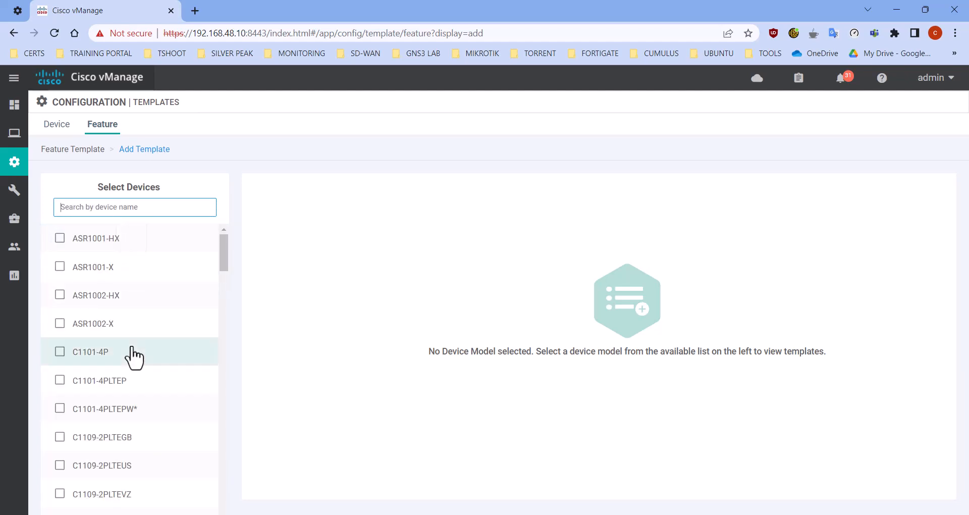
Select vEdge Cloud as the device model for the new feature template
{"action": "scroll", "coordinate": [131, 354], "scroll_direction": "down", "scroll_amount": 10}
{"action": "left_click", "coordinate": [120, 450]}
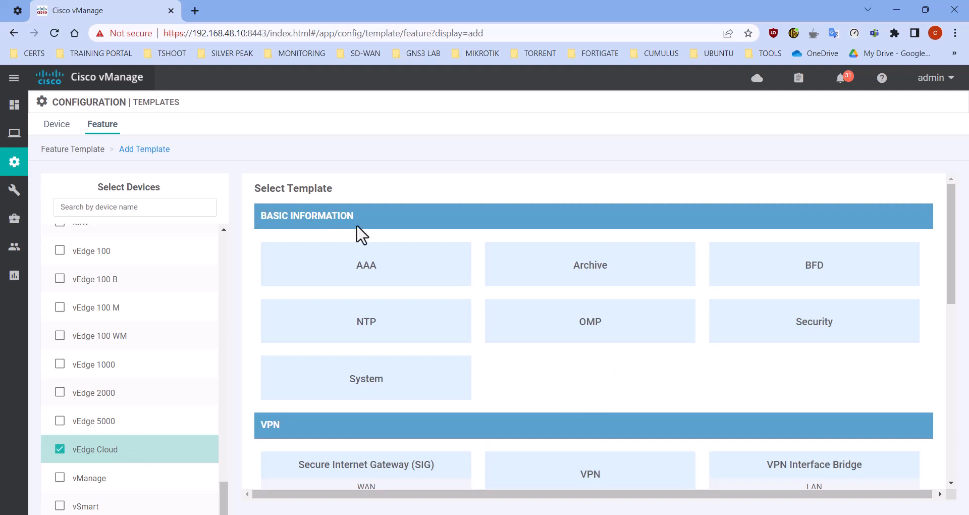
Examine the Basic Information, VPN and Other Templates categories available for vEdge Cloud
{"action": "scroll", "coordinate": [361, 247], "scroll_direction": "down", "scroll_amount": 3}
{"action": "scroll", "coordinate": [314, 292], "scroll_direction": "down", "scroll_amount": 7}
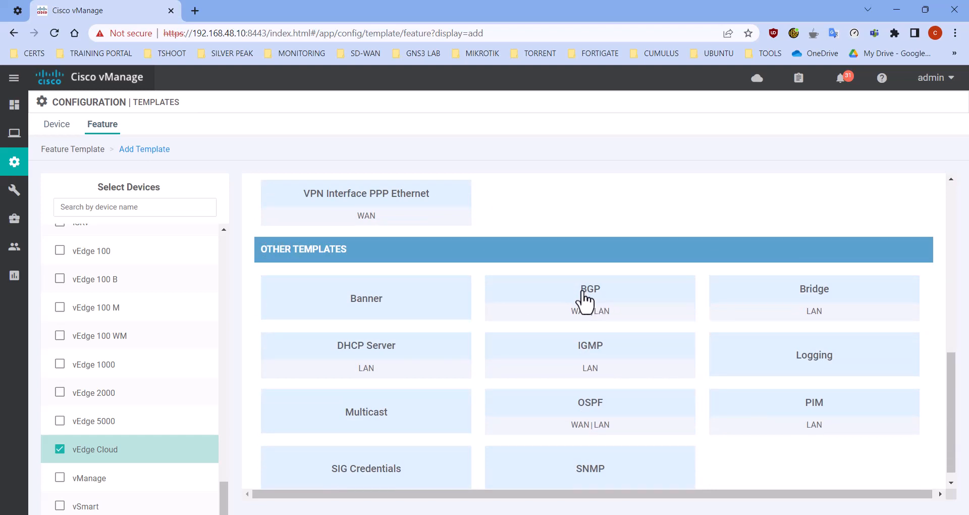
{"action": "scroll", "coordinate": [596, 302], "scroll_direction": "down", "scroll_amount": 1}
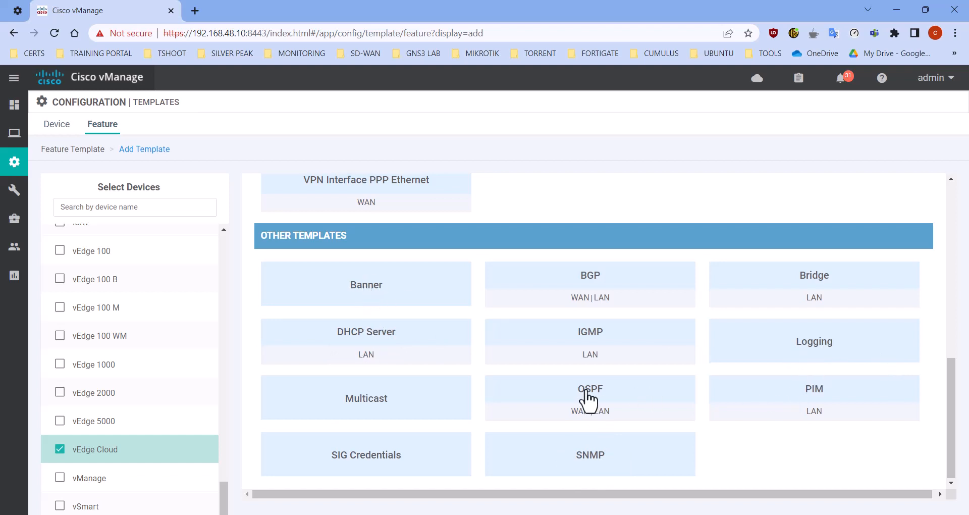
{"action": "scroll", "coordinate": [595, 396], "scroll_direction": "up", "scroll_amount": 7}
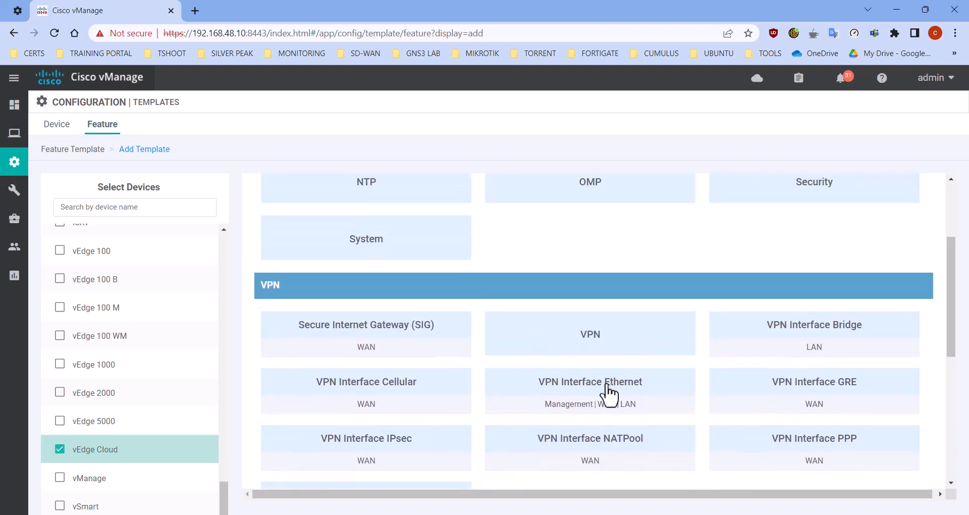
{"action": "scroll", "coordinate": [609, 394], "scroll_direction": "up", "scroll_amount": 3}
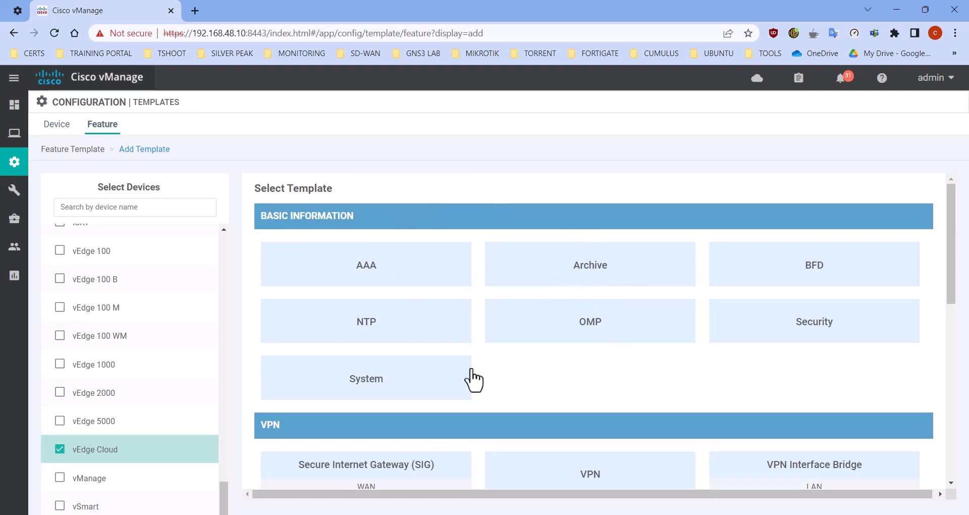
{"action": "scroll", "coordinate": [404, 394], "scroll_direction": "down", "scroll_amount": 3}
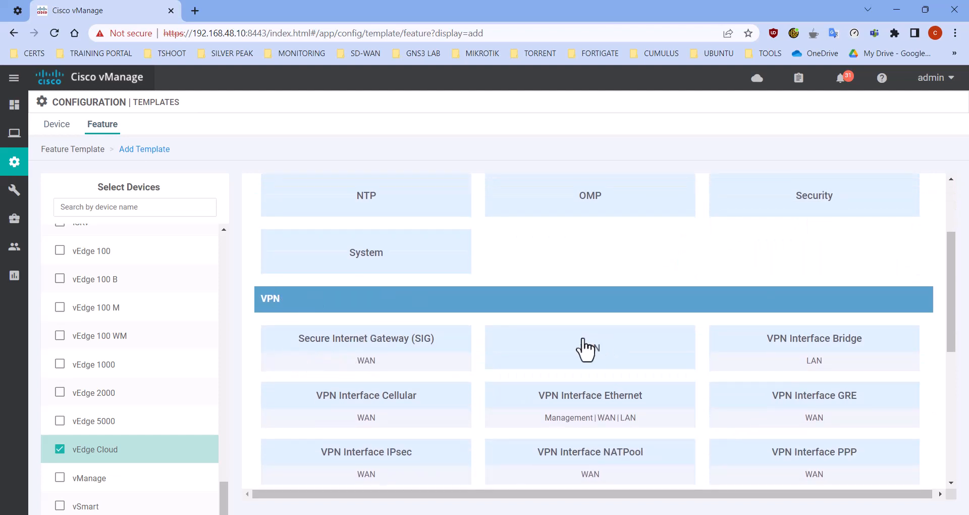
{"action": "scroll", "coordinate": [582, 348], "scroll_direction": "down", "scroll_amount": 1}
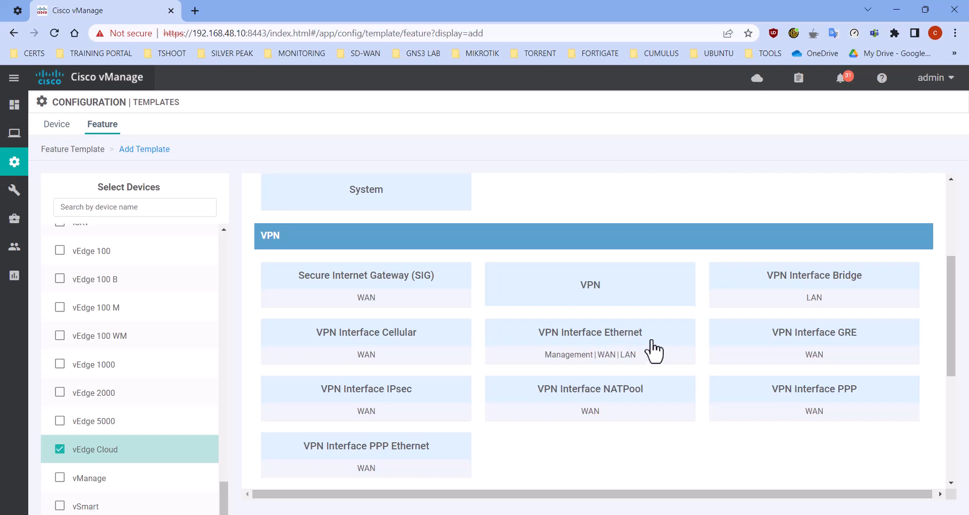
{"action": "scroll", "coordinate": [638, 348], "scroll_direction": "up", "scroll_amount": 3}
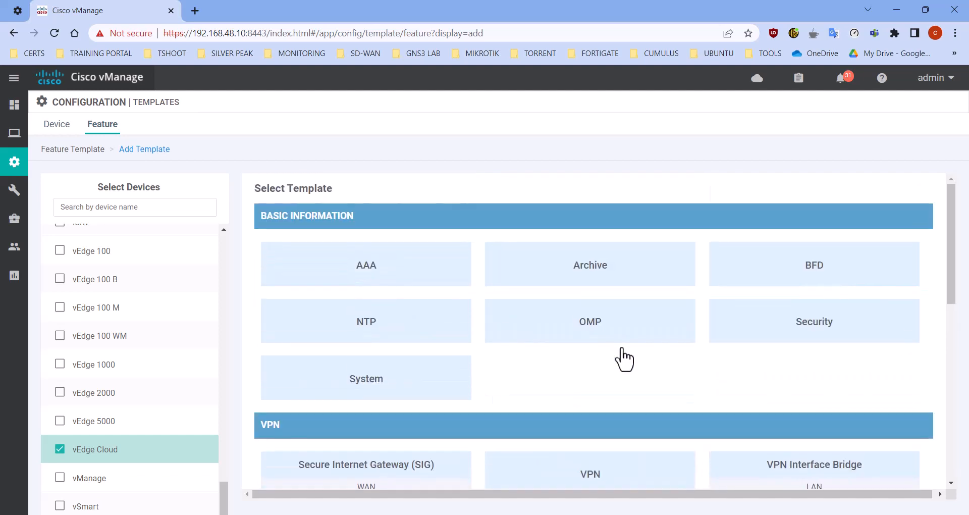
Start a System feature template with All-BR-vEdge-System-Template as both its template name and description
{"action": "left_click", "coordinate": [400, 388]}
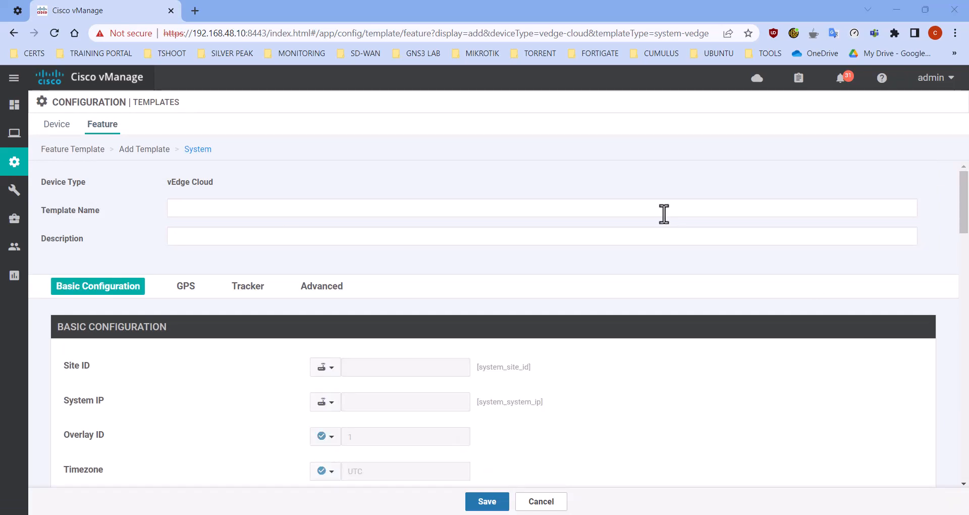
{"action": "left_click", "coordinate": [664, 213]}
{"action": "type", "text": "All-BR-vEdge-System-Template"}
{"action": "left_click", "coordinate": [598, 240]}
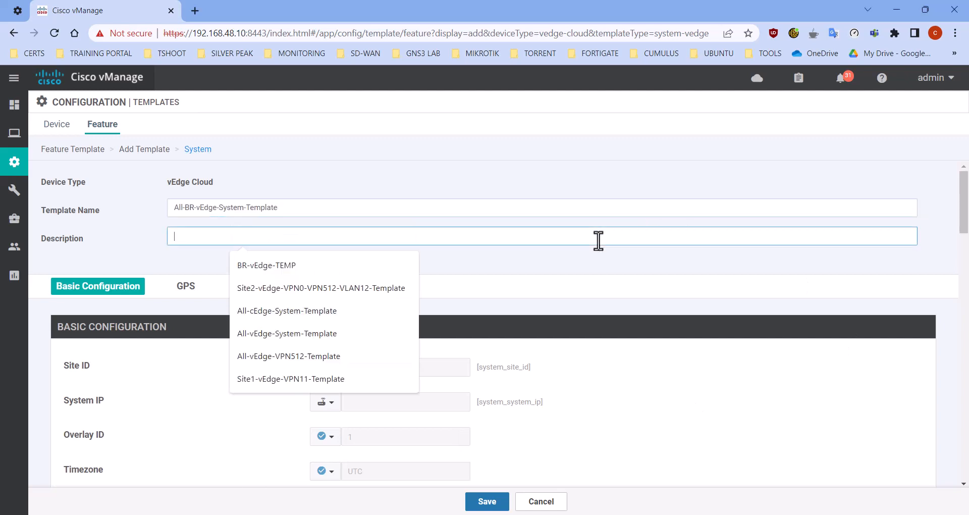
{"action": "type", "text": "All-BR-vEdge-System-Template"}
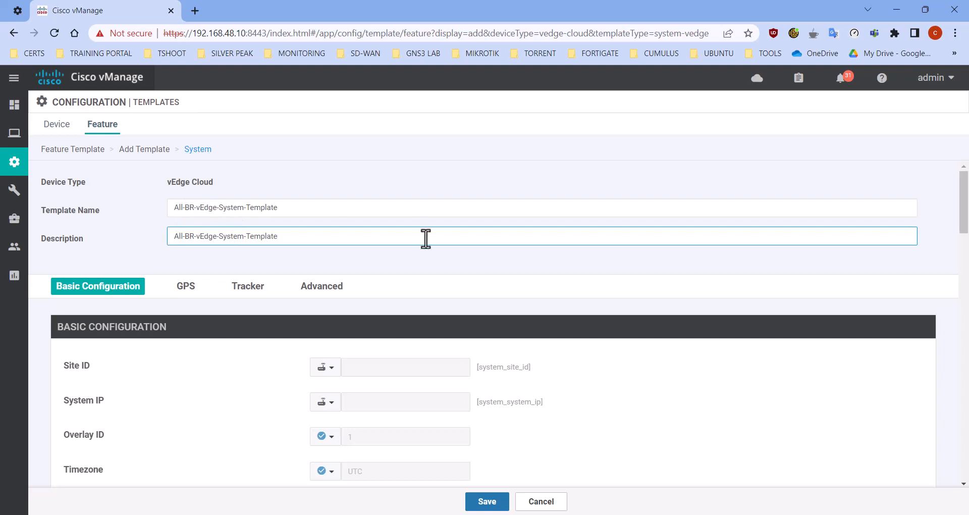
Review the value scope options for Site ID and Overlay ID in the System template's basic configuration
{"action": "scroll", "coordinate": [458, 266], "scroll_direction": "down", "scroll_amount": 3}
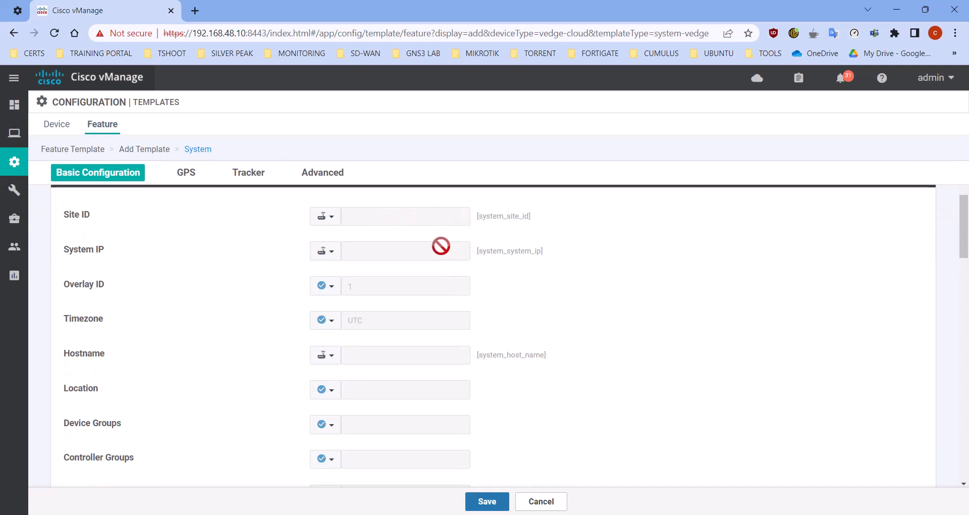
{"action": "left_click", "coordinate": [325, 221]}
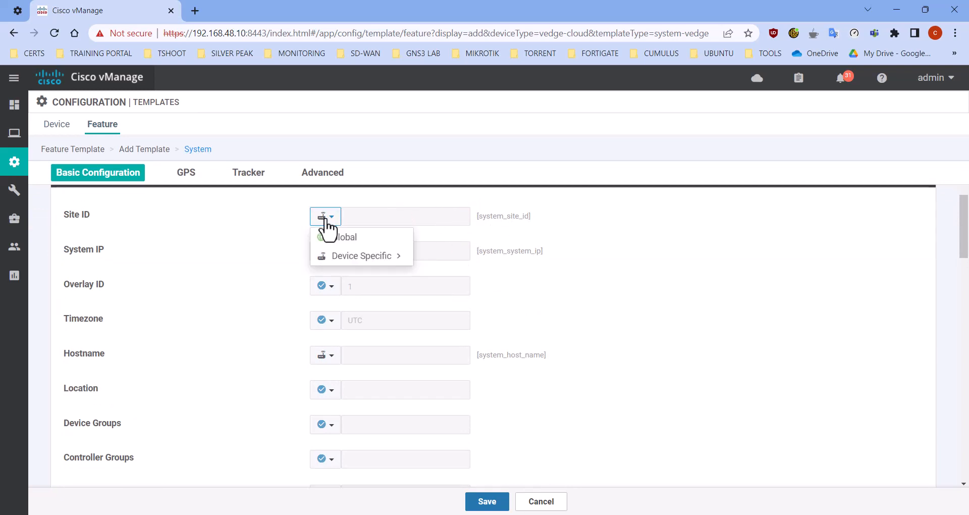
{"action": "mouse_move", "coordinate": [330, 258]}
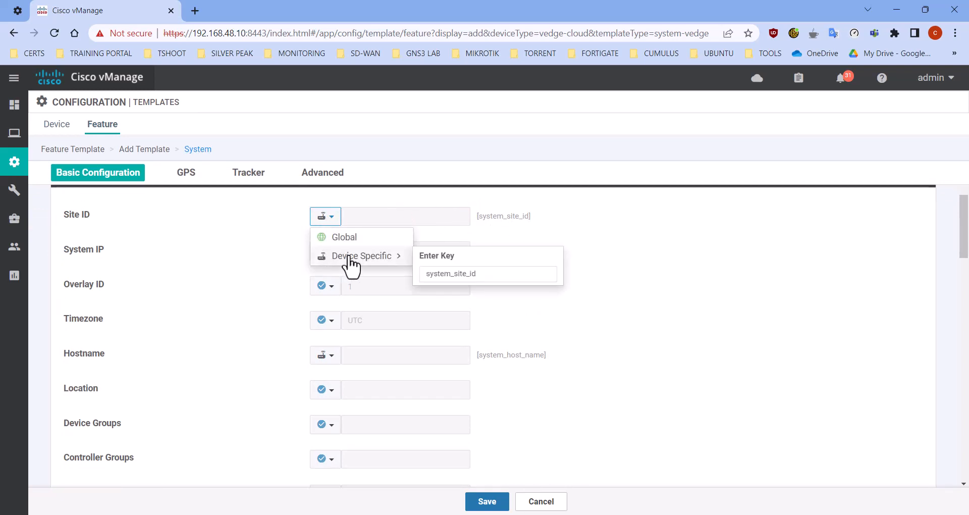
{"action": "left_click", "coordinate": [555, 227]}
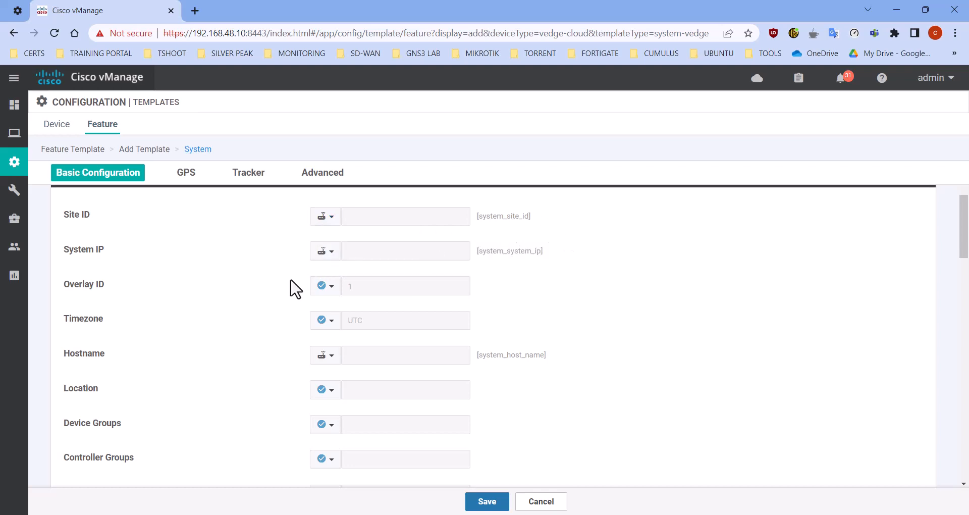
{"action": "left_click", "coordinate": [328, 286]}
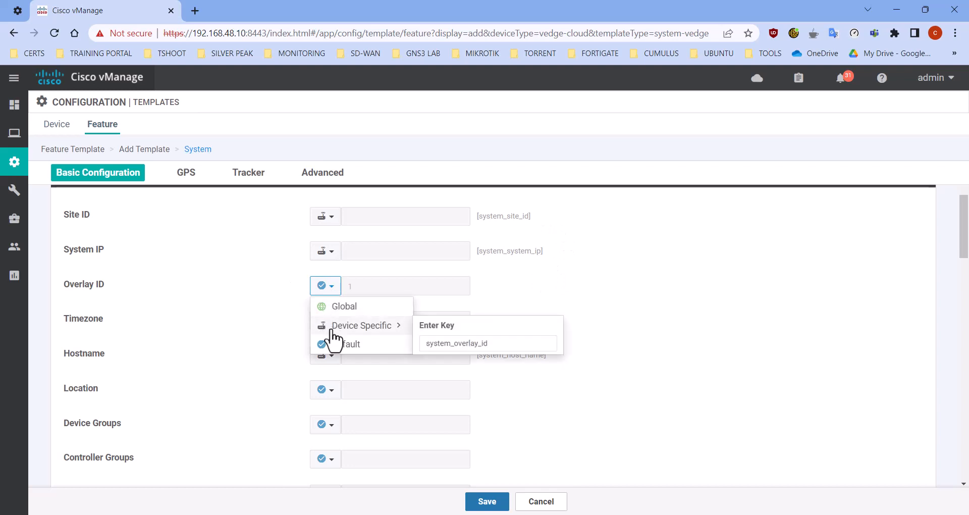
{"action": "left_click", "coordinate": [285, 299]}
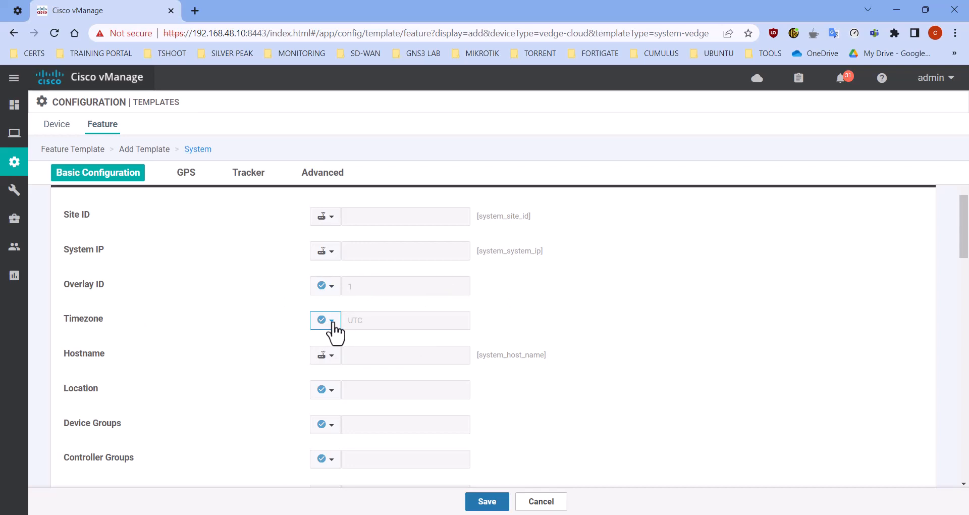
Make the Console Baud Rate device specific with the key system_console_baud_rate and save the System template
{"action": "scroll", "coordinate": [518, 335], "scroll_direction": "down", "scroll_amount": 3}
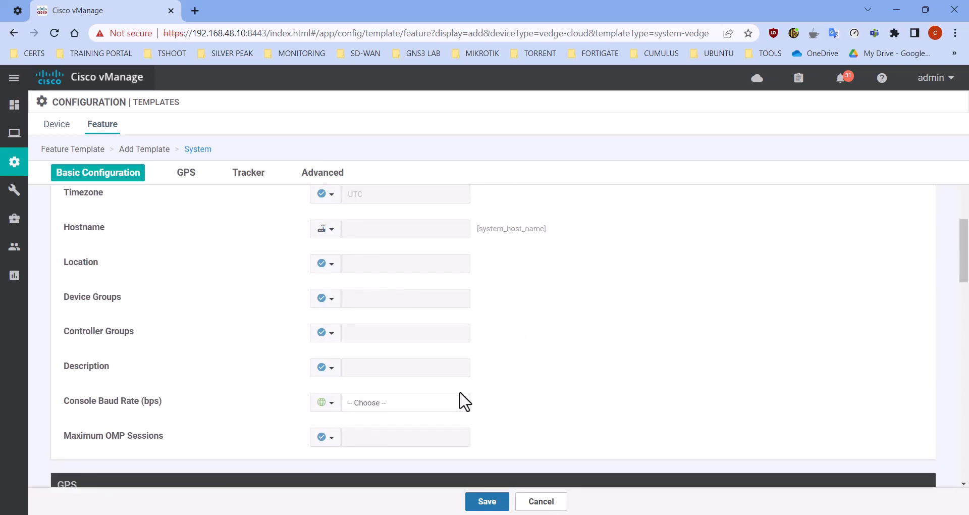
{"action": "left_click", "coordinate": [322, 417]}
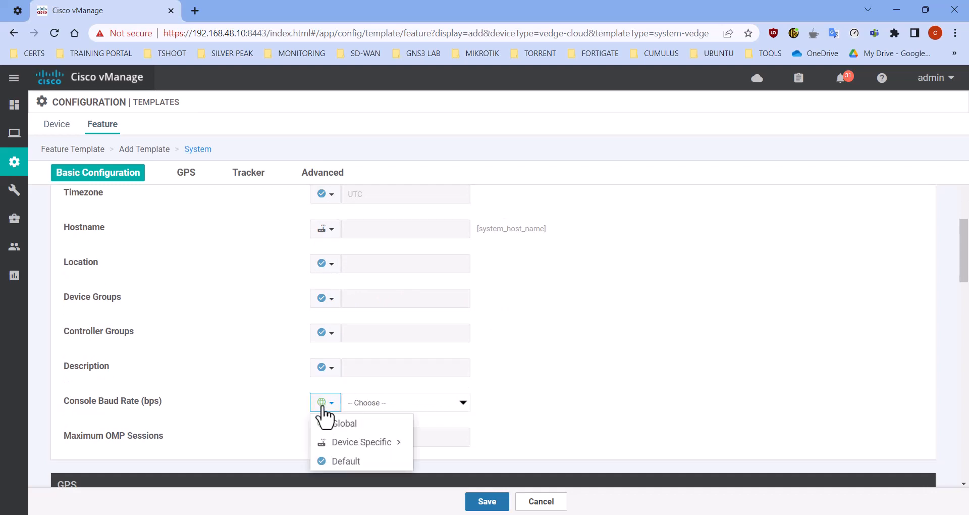
{"action": "mouse_move", "coordinate": [346, 443]}
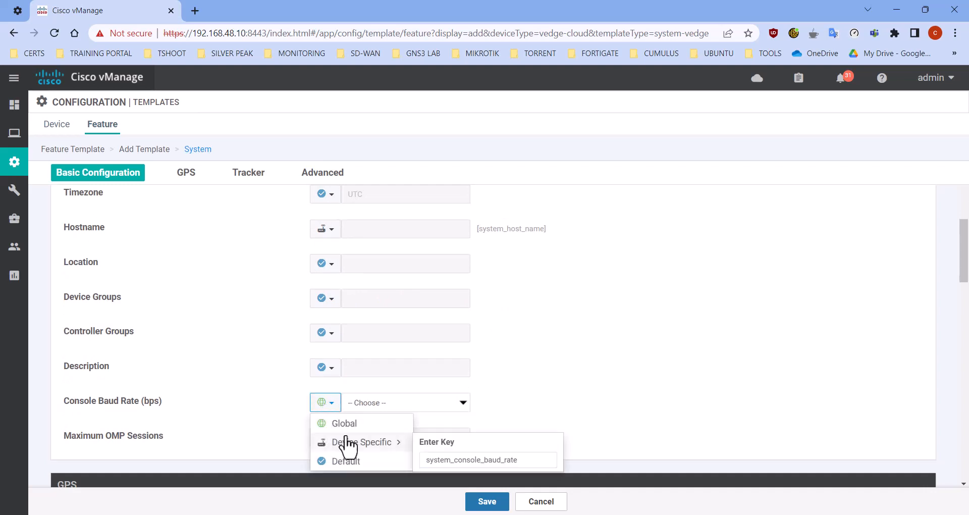
{"action": "left_click", "coordinate": [383, 443]}
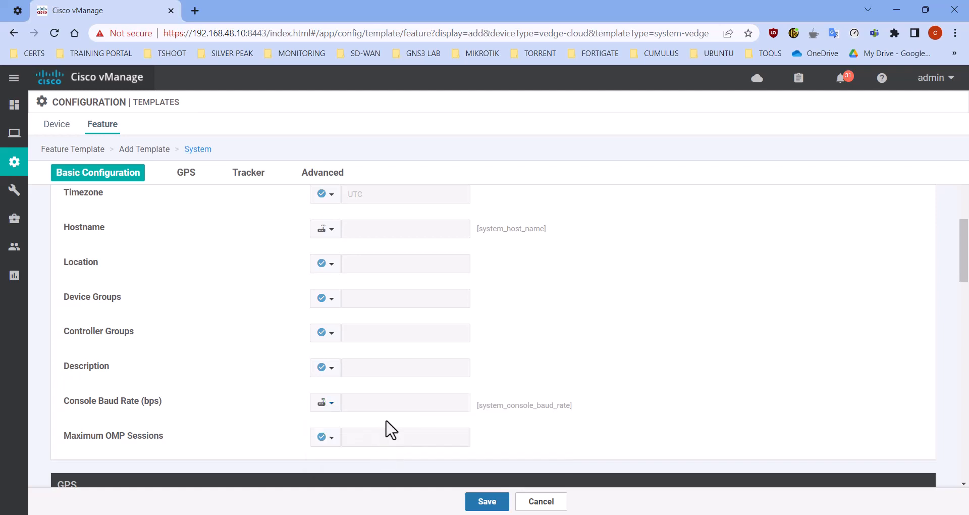
{"action": "scroll", "coordinate": [580, 403], "scroll_direction": "down", "scroll_amount": 3}
{"action": "left_click", "coordinate": [478, 504]}
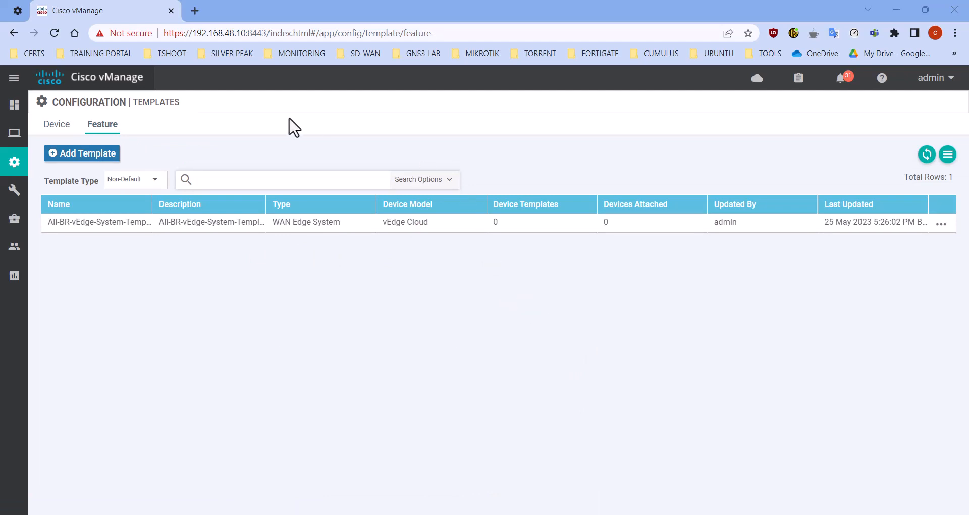
Start another feature template for vEdge Cloud, using the VPN template type
{"action": "left_click", "coordinate": [91, 155]}
{"action": "scroll", "coordinate": [129, 307], "scroll_direction": "down", "scroll_amount": 15}
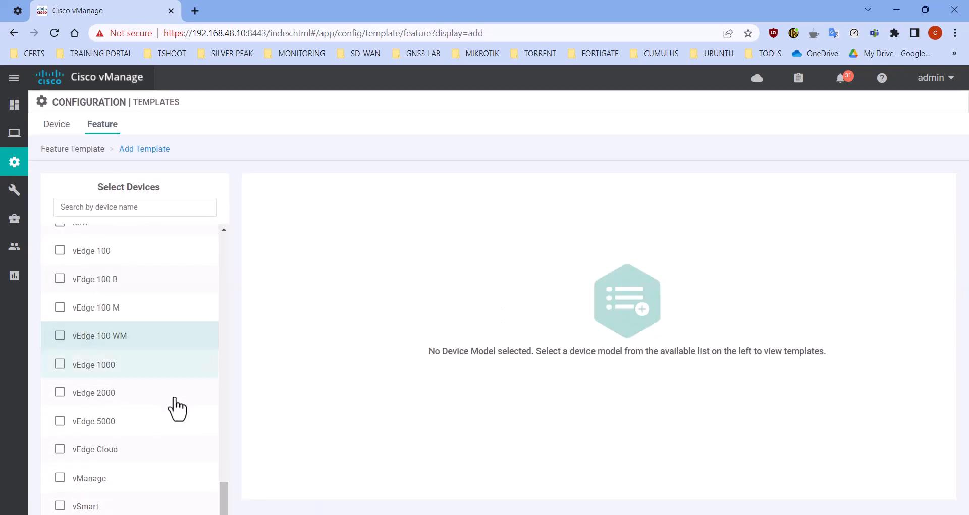
{"action": "left_click", "coordinate": [124, 450]}
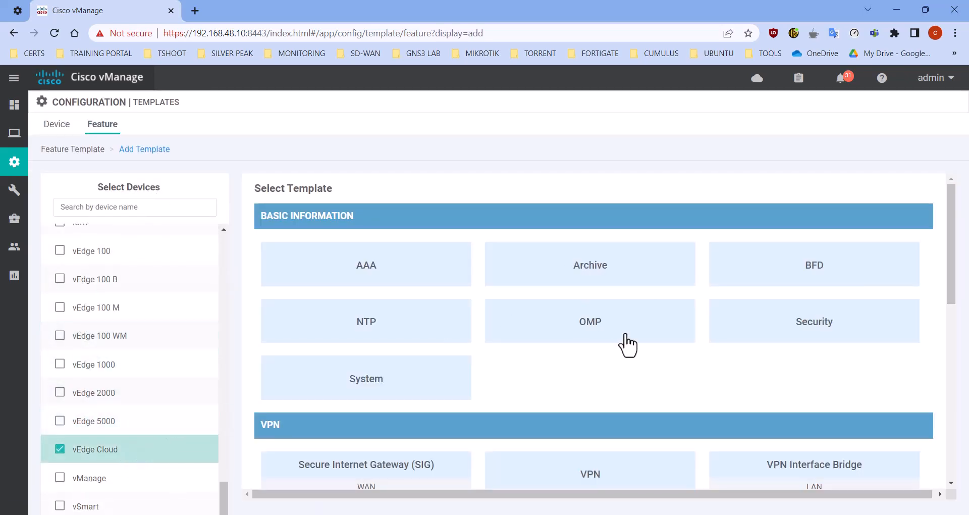
{"action": "scroll", "coordinate": [627, 343], "scroll_direction": "down", "scroll_amount": 4}
{"action": "left_click", "coordinate": [589, 352]}
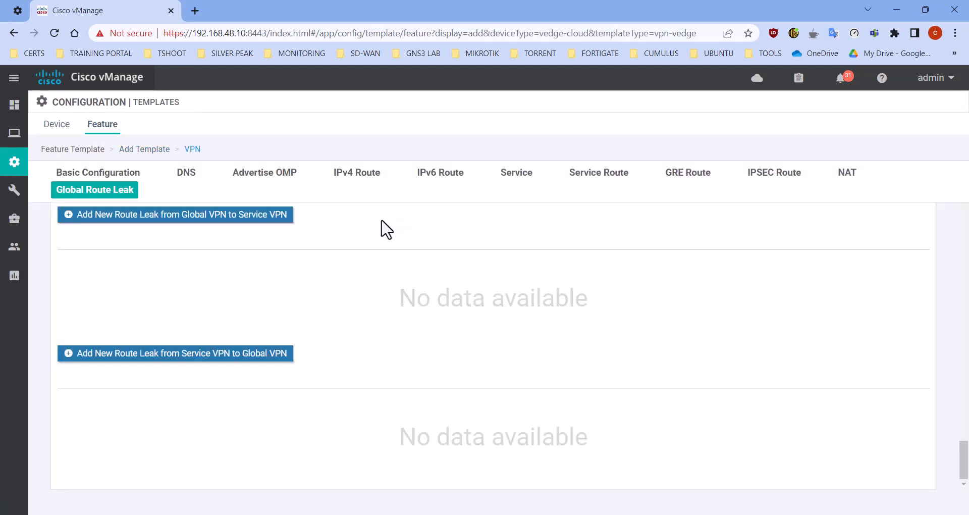
Enter All-BR-vEdge-VPN0-StaticIP-Template as both the template name and description of the VPN template
{"action": "left_click", "coordinate": [339, 214]}
{"action": "type", "text": "All-BR-vEdge-VPN0-StaticIP-Template"}
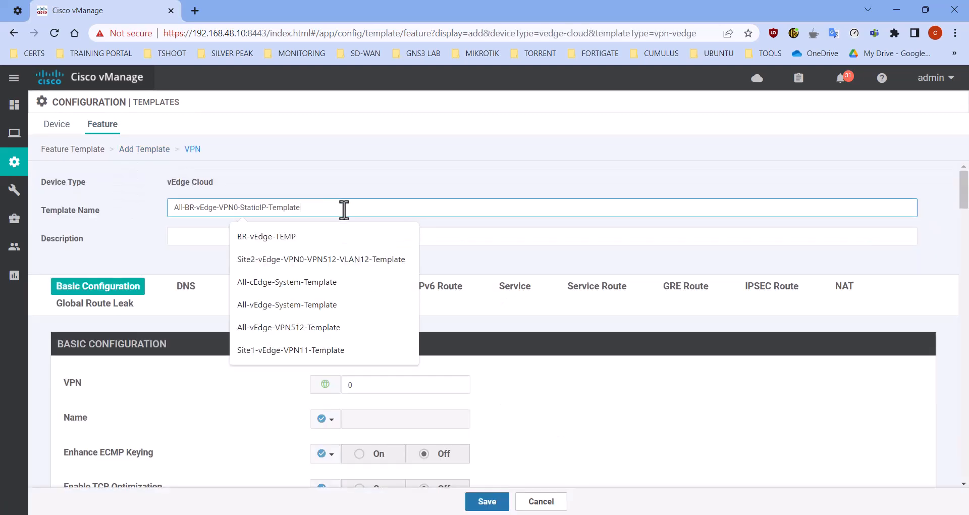
{"action": "left_click", "coordinate": [499, 235]}
{"action": "type", "text": "All-BR-vEdge-VPN0-StaticIP-Template"}
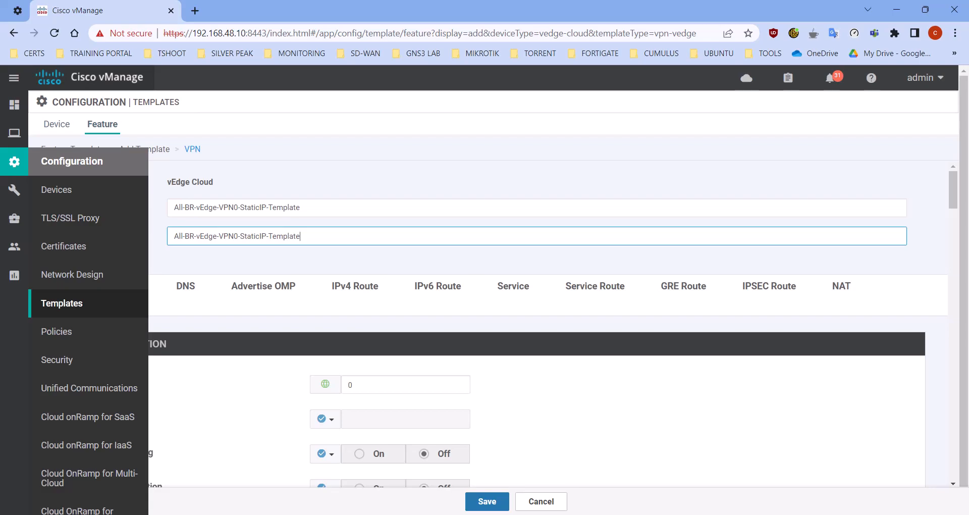
Switch to GNS3 and examine the HQ router's connections in the SD-WAN lab topology
{"action": "key", "text": "alt+Tab"}
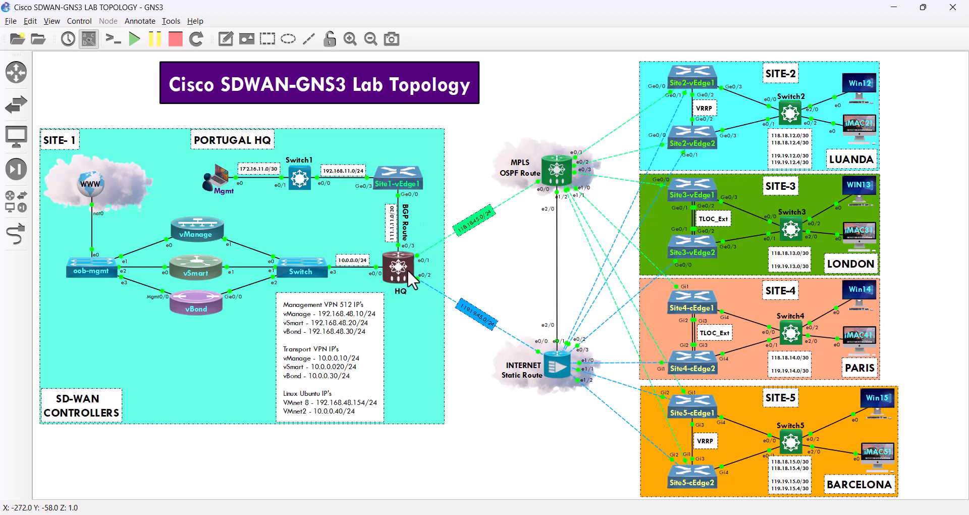
{"action": "mouse_move", "coordinate": [404, 265]}
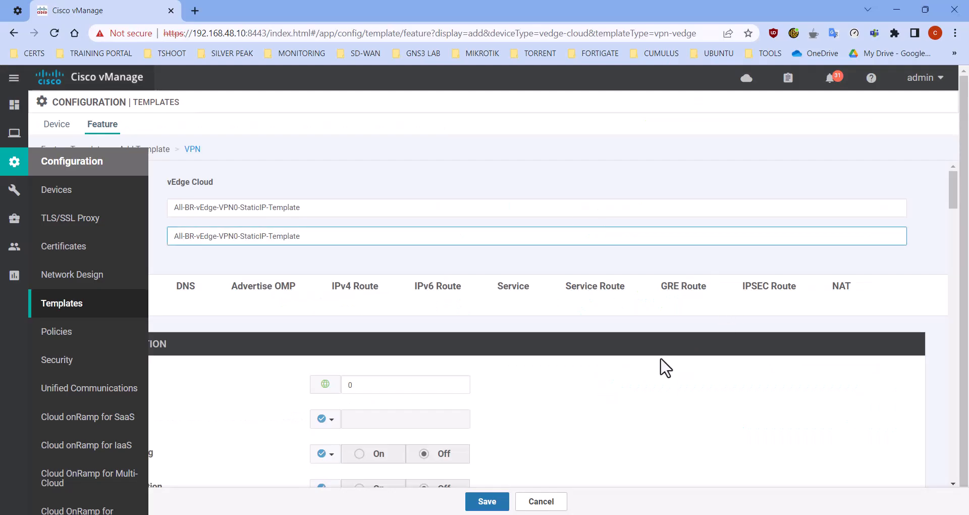
Set the VPN 0 template's Name to the global value Transport VPN in the basic configuration
{"action": "scroll", "coordinate": [515, 317], "scroll_direction": "down", "scroll_amount": 2}
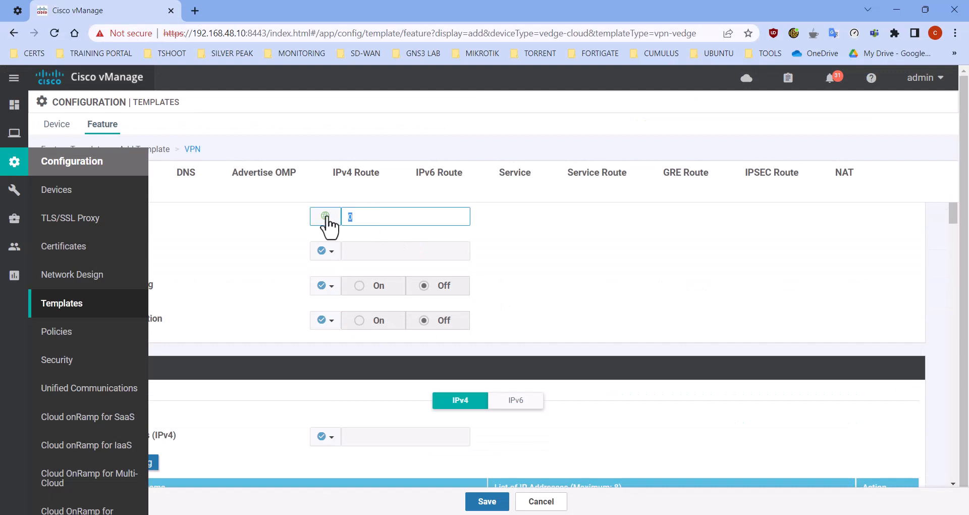
{"action": "double_click", "coordinate": [359, 216]}
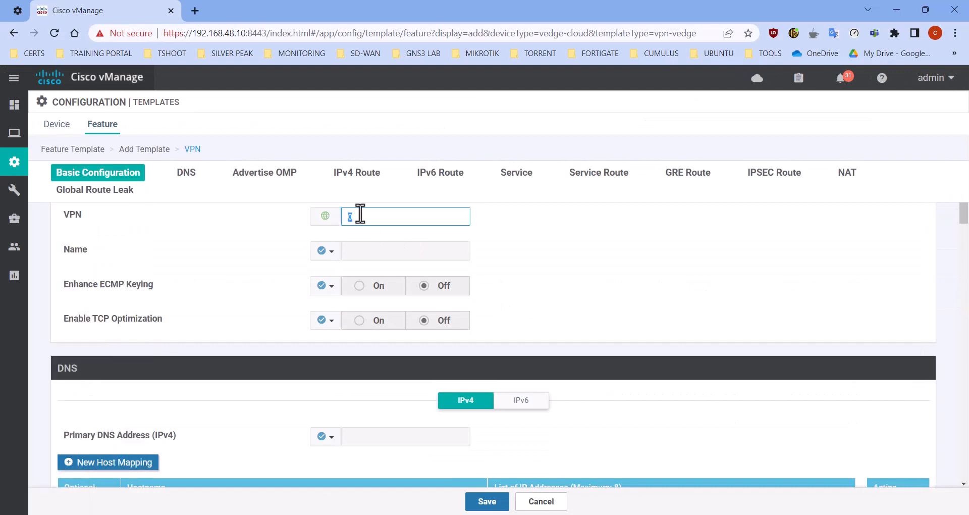
{"action": "left_click", "coordinate": [326, 251]}
{"action": "mouse_move", "coordinate": [353, 291]}
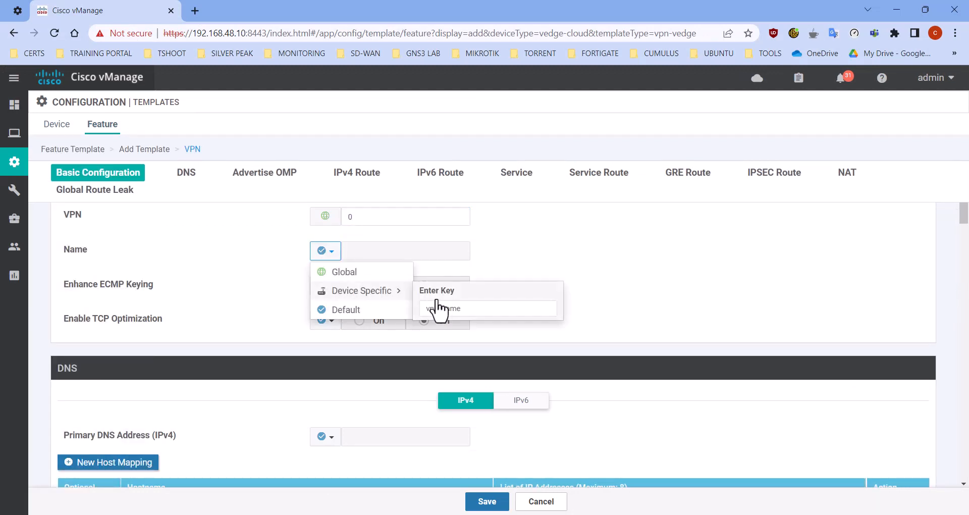
{"action": "left_click", "coordinate": [348, 272]}
{"action": "left_click", "coordinate": [382, 250]}
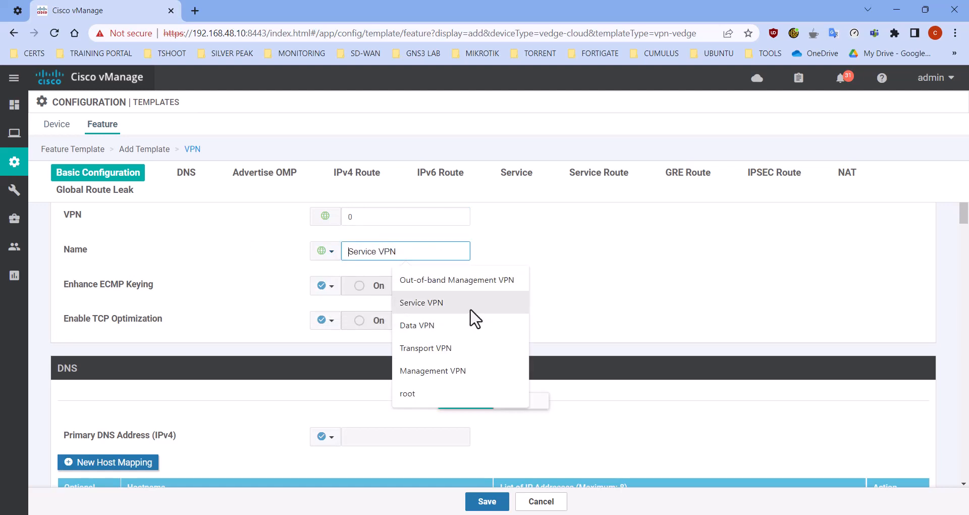
{"action": "left_click", "coordinate": [466, 352]}
Make the primary and secondary IPv4 DNS addresses device specific with the keys vpn_dns_primary and vpn_dns_secondary
{"action": "scroll", "coordinate": [568, 290], "scroll_direction": "down", "scroll_amount": 5}
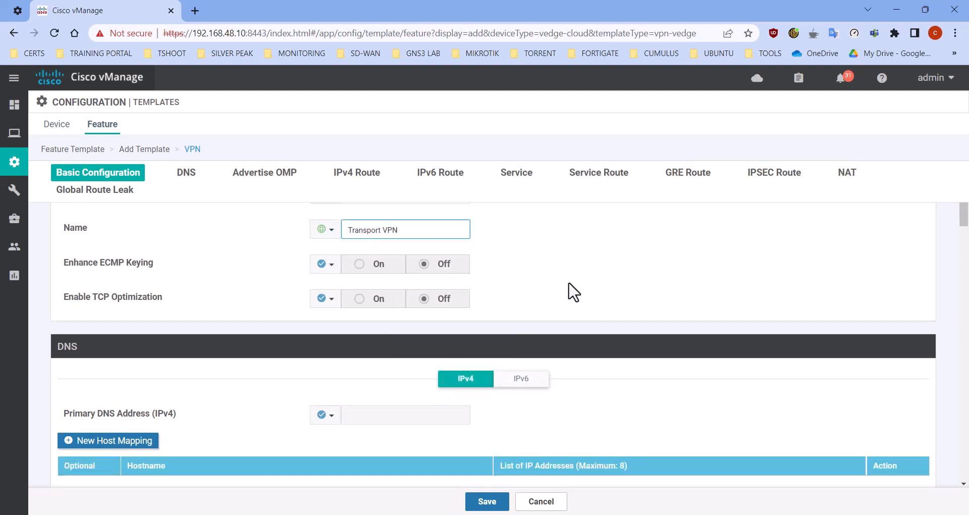
{"action": "scroll", "coordinate": [568, 290], "scroll_direction": "up", "scroll_amount": 4}
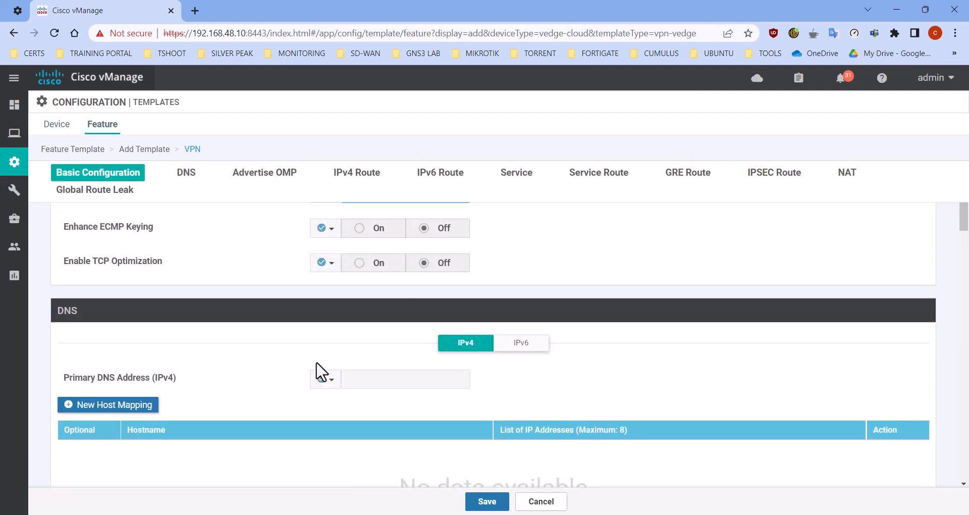
{"action": "scroll", "coordinate": [320, 369], "scroll_direction": "down", "scroll_amount": 1}
{"action": "left_click", "coordinate": [326, 311]}
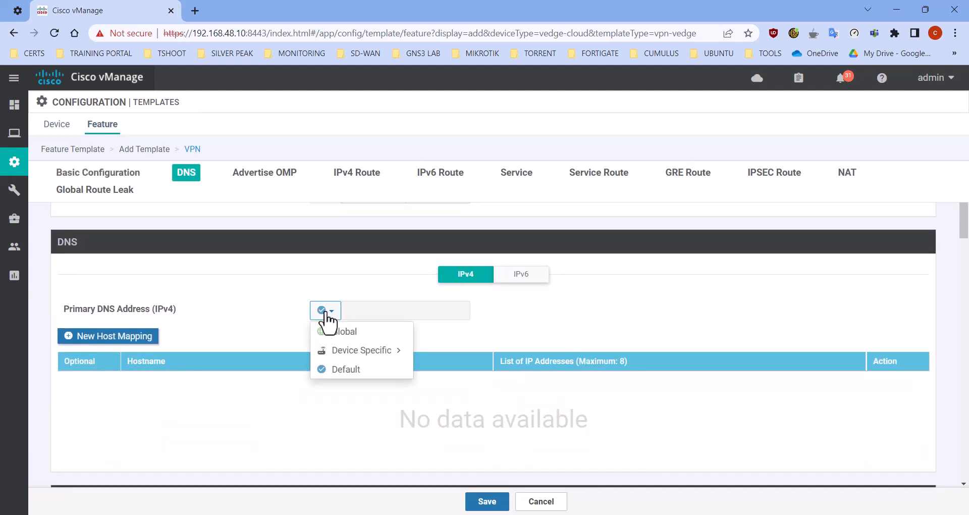
{"action": "left_click", "coordinate": [357, 351]}
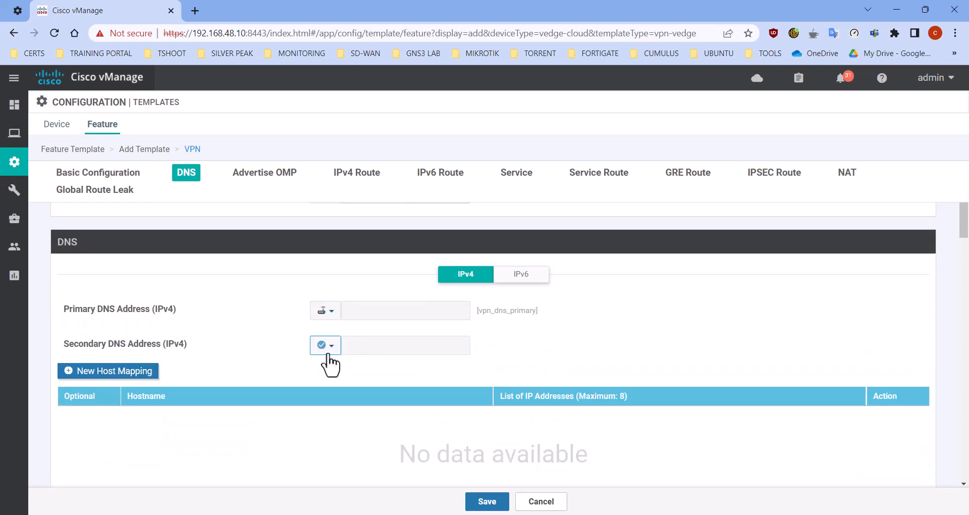
{"action": "left_click", "coordinate": [328, 349]}
{"action": "left_click", "coordinate": [368, 386]}
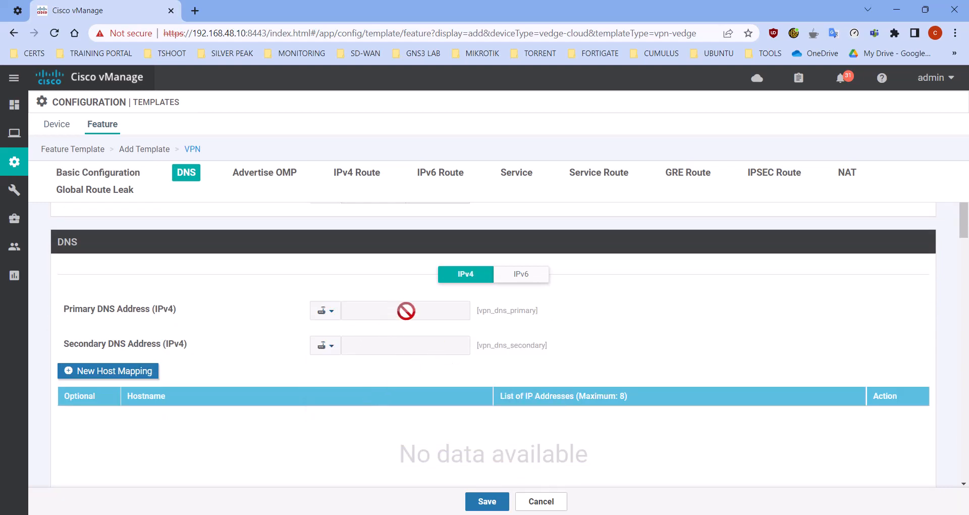
Start a new IPv4 route in the VPN 0 template with the prefix 0.0.0.0/0
{"action": "scroll", "coordinate": [409, 331], "scroll_direction": "down", "scroll_amount": 15}
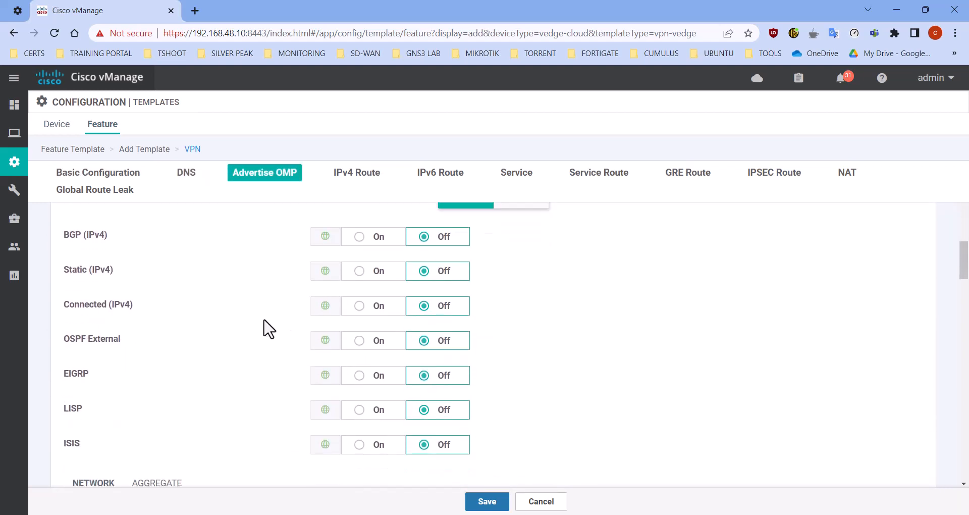
{"action": "scroll", "coordinate": [156, 351], "scroll_direction": "down", "scroll_amount": 3}
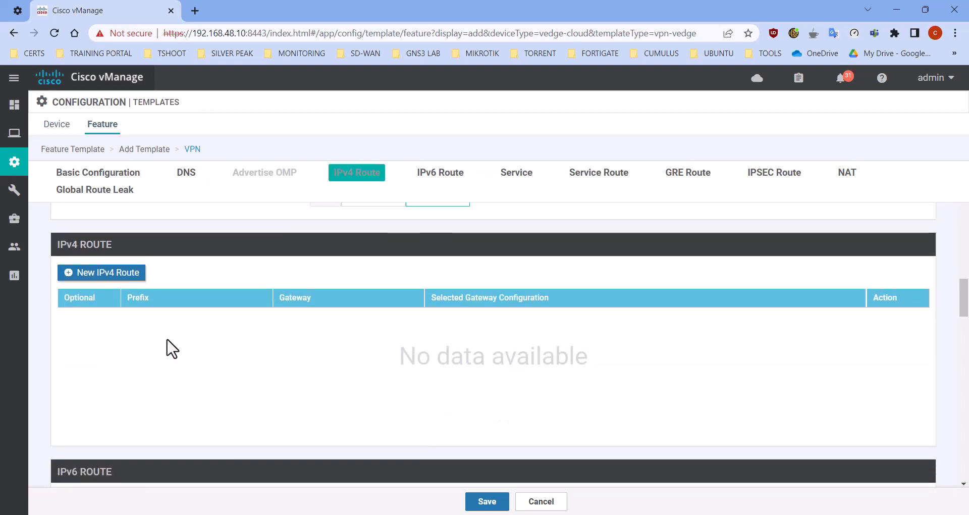
{"action": "left_click", "coordinate": [107, 271]}
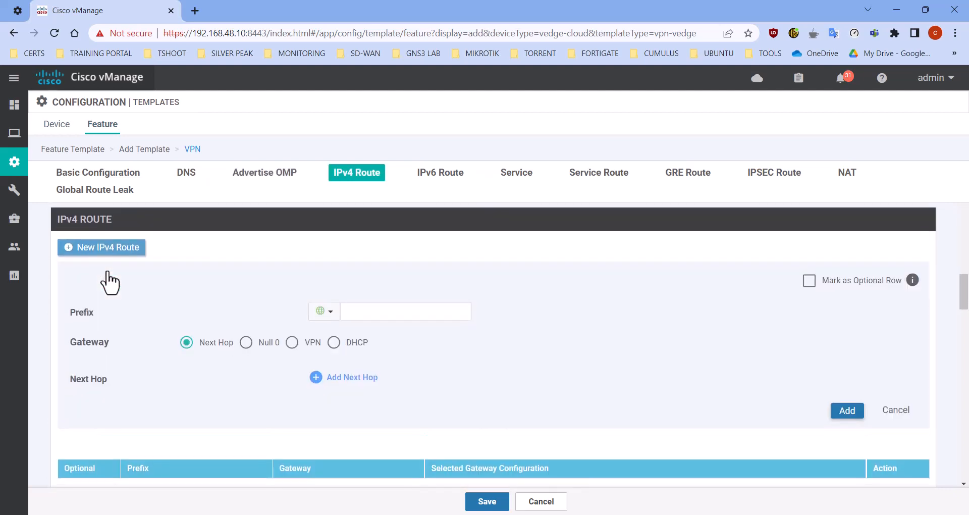
{"action": "left_click", "coordinate": [356, 315]}
{"action": "left_click", "coordinate": [423, 337]}
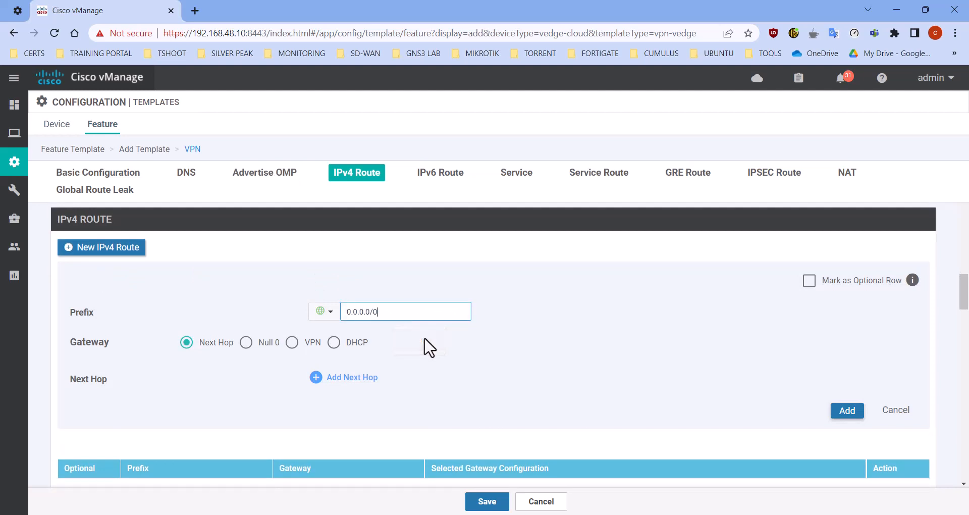
Create a next hop for the route with a device-specific address using the key Interface ge0/1 Neighbor IP Address
{"action": "left_click", "coordinate": [362, 380]}
{"action": "left_click", "coordinate": [485, 335]}
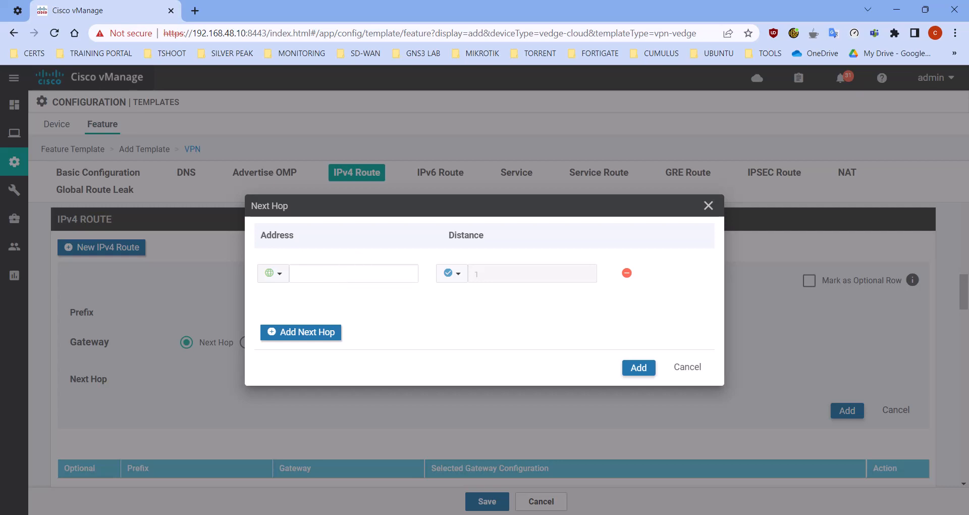
{"action": "key", "text": "alt+Tab"}
{"action": "left_click", "coordinate": [274, 273]}
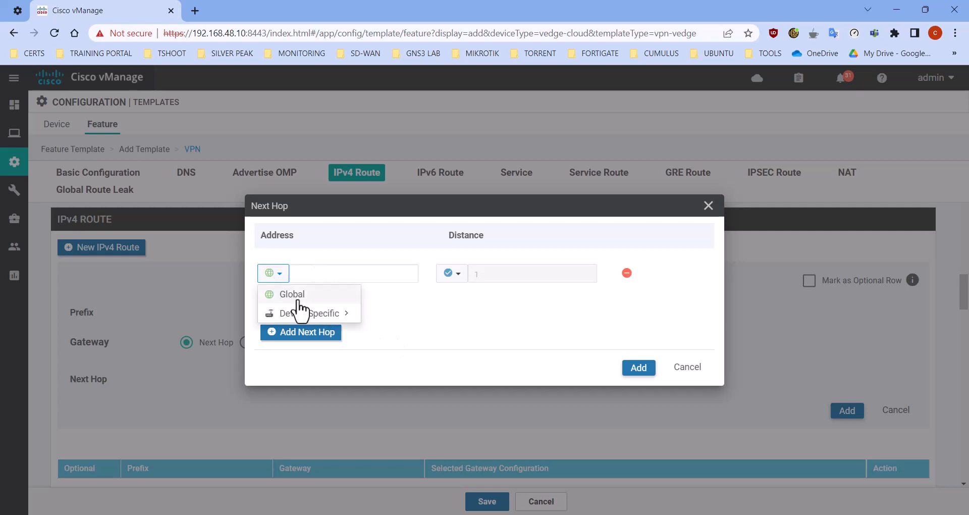
{"action": "mouse_move", "coordinate": [313, 312]}
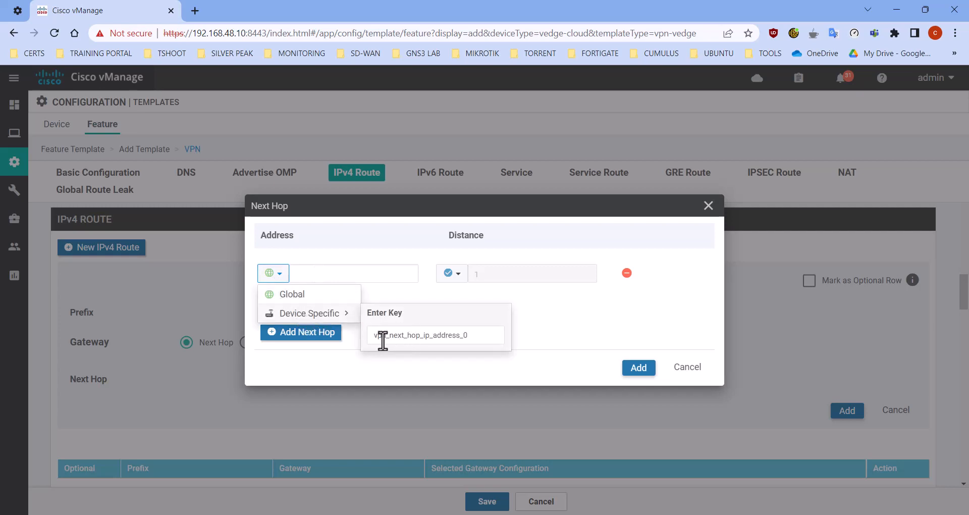
{"action": "left_click", "coordinate": [421, 335]}
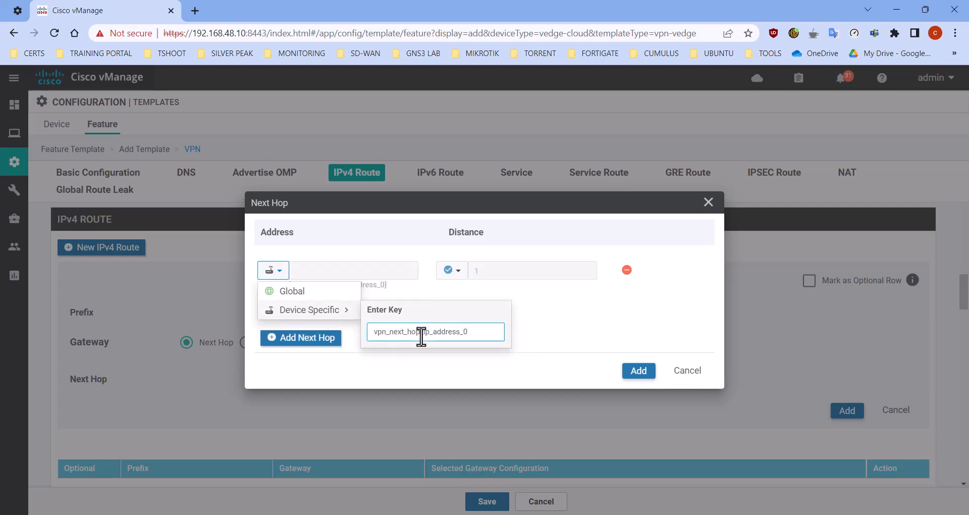
{"action": "key", "text": "ctrl+a"}
{"action": "type", "text": "Interface ge0/1 Neighbor IP Address"}
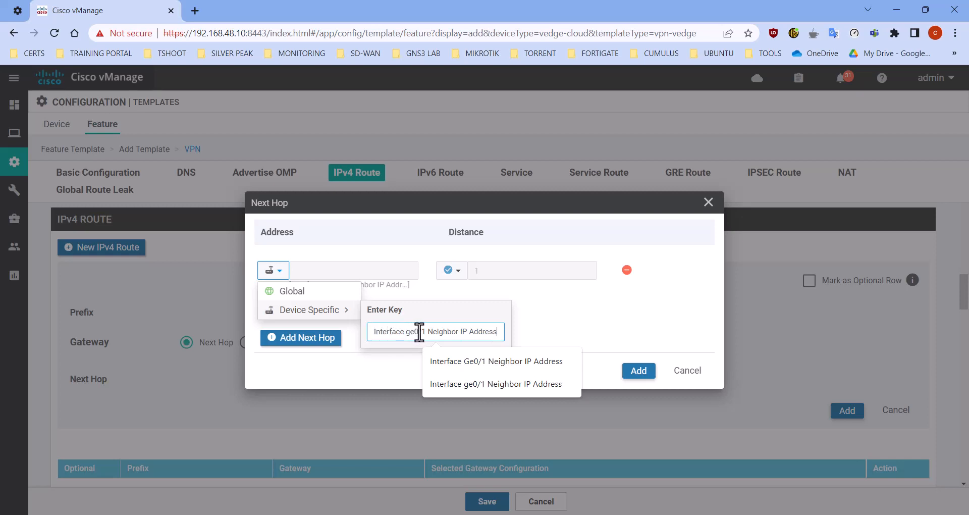
{"action": "left_click", "coordinate": [636, 340]}
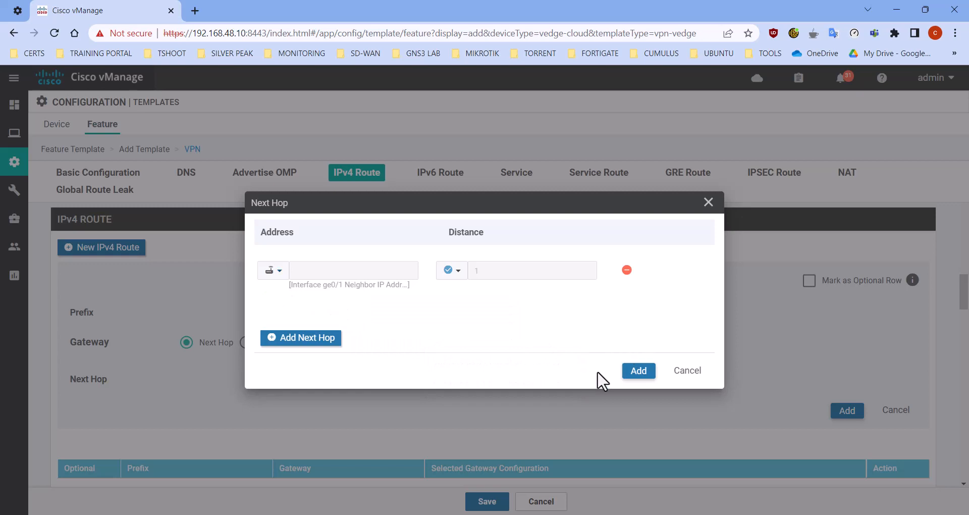
Add the 0.0.0.0/0 route with its next hop and save the VPN 0 template
{"action": "left_click", "coordinate": [637, 370]}
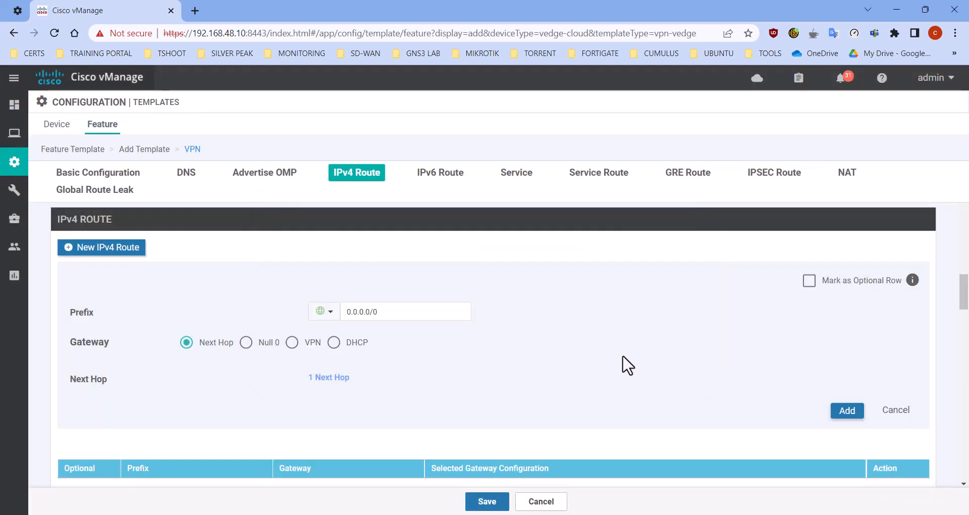
{"action": "left_click", "coordinate": [847, 410]}
{"action": "left_click", "coordinate": [488, 501]}
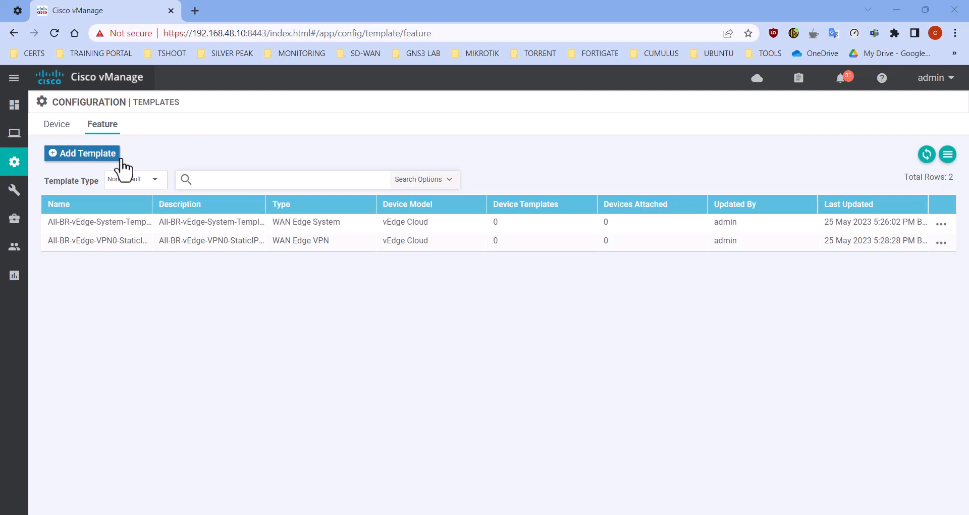
Start a new VPN feature template for vEdge Cloud to cover the management VPN
{"action": "left_click", "coordinate": [96, 153]}
{"action": "scroll", "coordinate": [103, 419], "scroll_direction": "down", "scroll_amount": 15}
{"action": "left_click", "coordinate": [99, 451]}
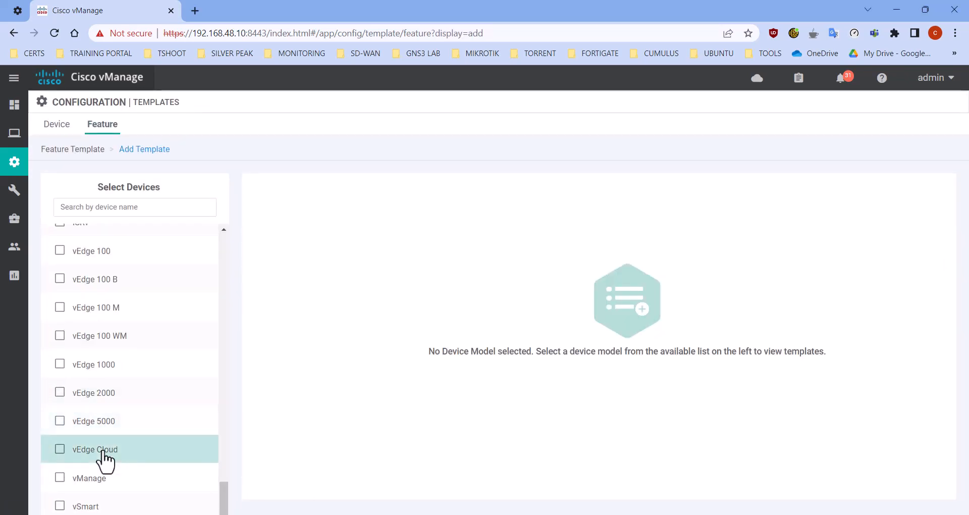
{"action": "left_click", "coordinate": [599, 468]}
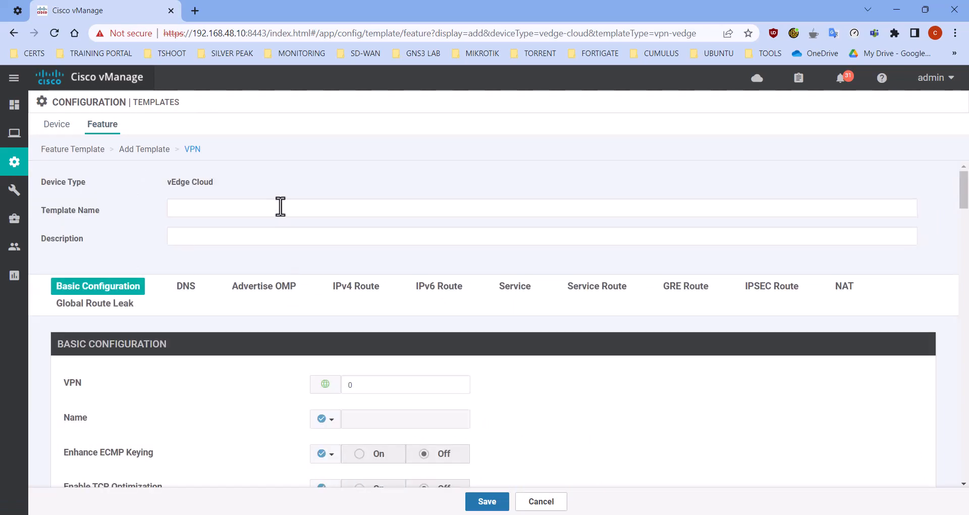
Enter All-BR-vEdge-VPN512-Template as both the template name and description
{"action": "left_click", "coordinate": [292, 208]}
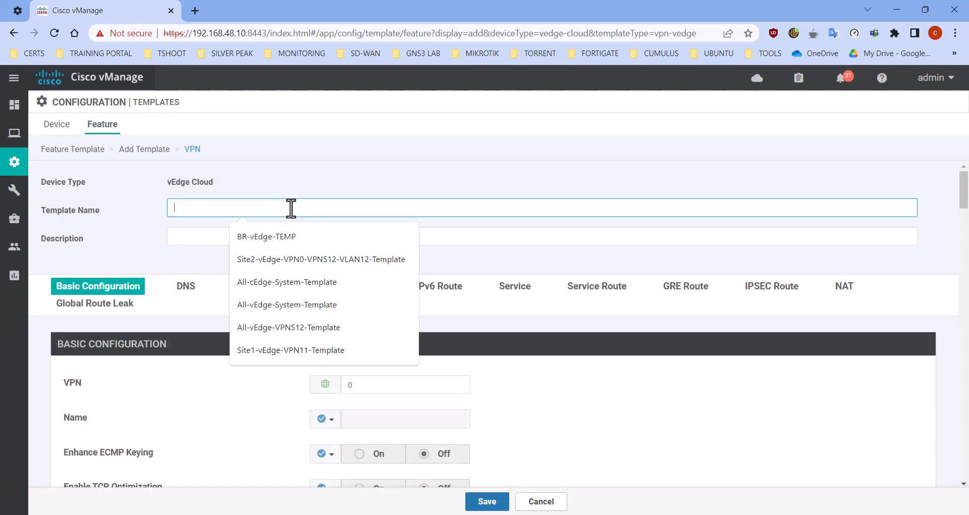
{"action": "type", "text": "All-BR-vEdge-VPN512-Template"}
{"action": "left_click", "coordinate": [530, 237]}
{"action": "type", "text": "All-BR-vEdge-VPN512-Template"}
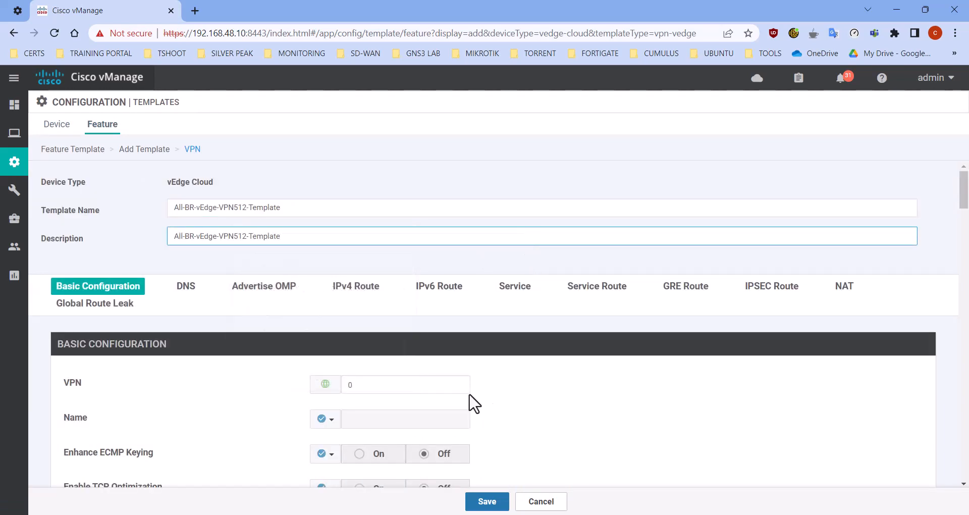
Set the VPN to 512 with the global name Out-of-band Management VPN and save the template
{"action": "scroll", "coordinate": [473, 402], "scroll_direction": "down", "scroll_amount": 1}
{"action": "left_click", "coordinate": [371, 320]}
{"action": "key", "text": "BackSpace"}
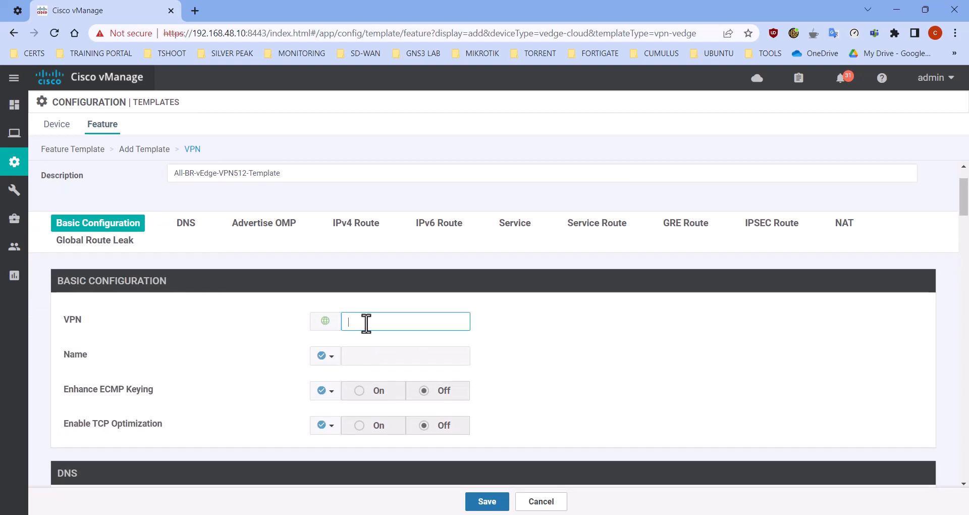
{"action": "type", "text": "512"}
{"action": "left_click", "coordinate": [326, 356]}
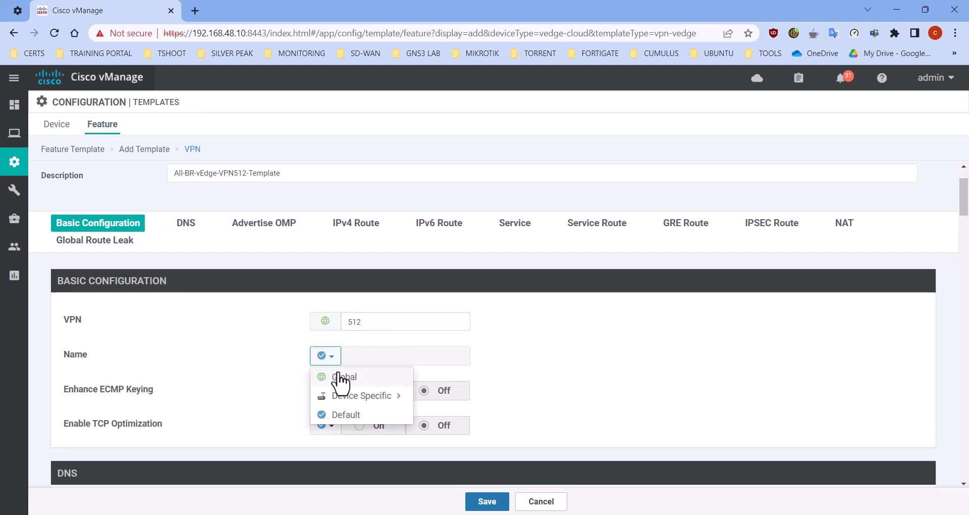
{"action": "left_click", "coordinate": [343, 374]}
{"action": "left_click", "coordinate": [360, 358]}
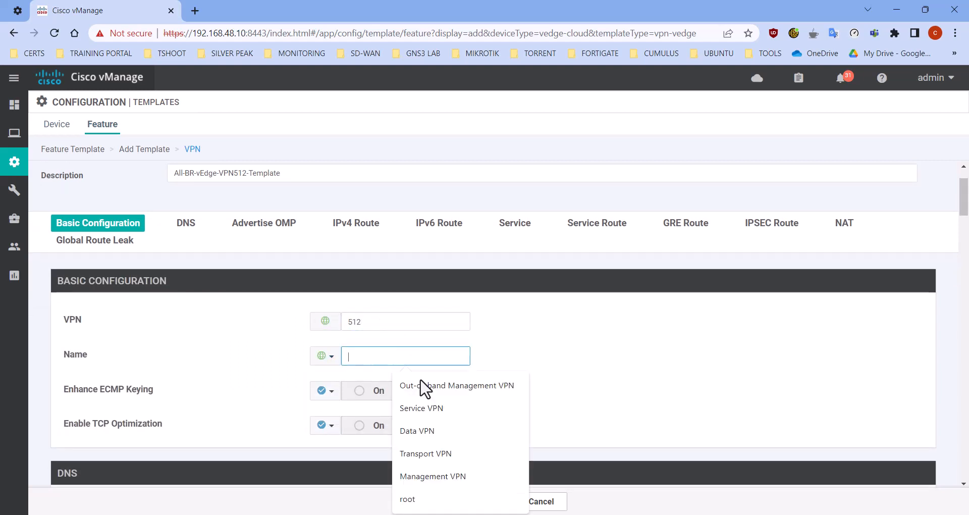
{"action": "left_click", "coordinate": [475, 389]}
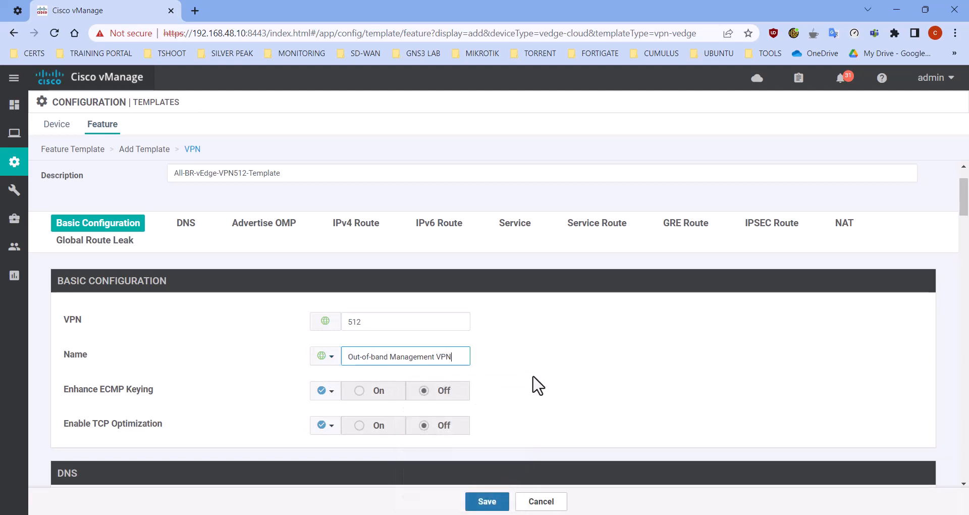
{"action": "scroll", "coordinate": [532, 385], "scroll_direction": "down", "scroll_amount": 3}
{"action": "left_click", "coordinate": [487, 501]}
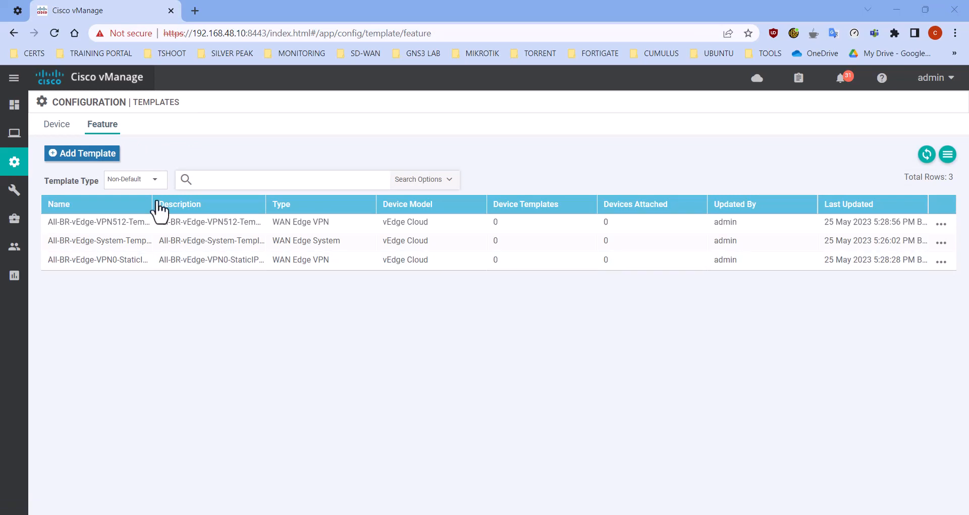
Start a new feature template for vEdge Cloud, using the VPN Interface Ethernet template type
{"action": "left_click", "coordinate": [78, 154]}
{"action": "scroll", "coordinate": [145, 360], "scroll_direction": "down", "scroll_amount": 10}
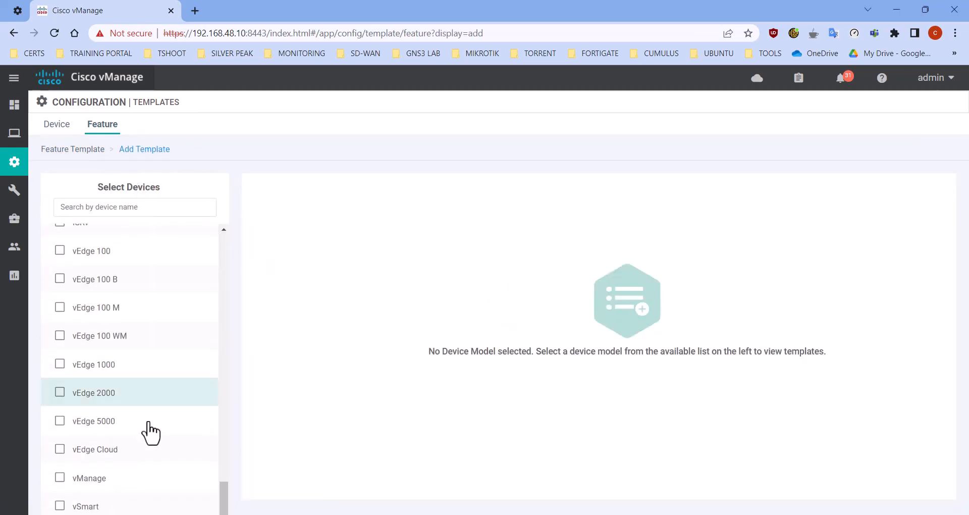
{"action": "left_click", "coordinate": [130, 455]}
{"action": "scroll", "coordinate": [512, 395], "scroll_direction": "down", "scroll_amount": 3}
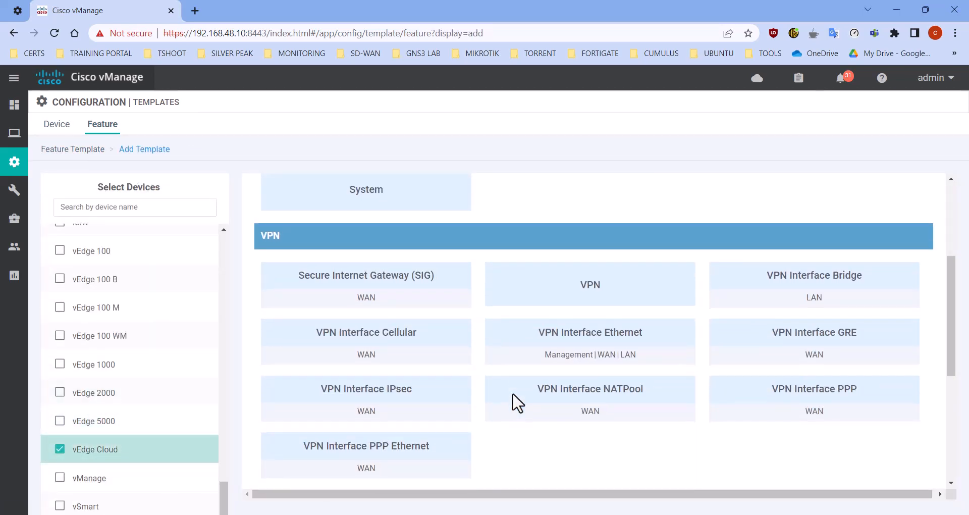
{"action": "left_click", "coordinate": [596, 338]}
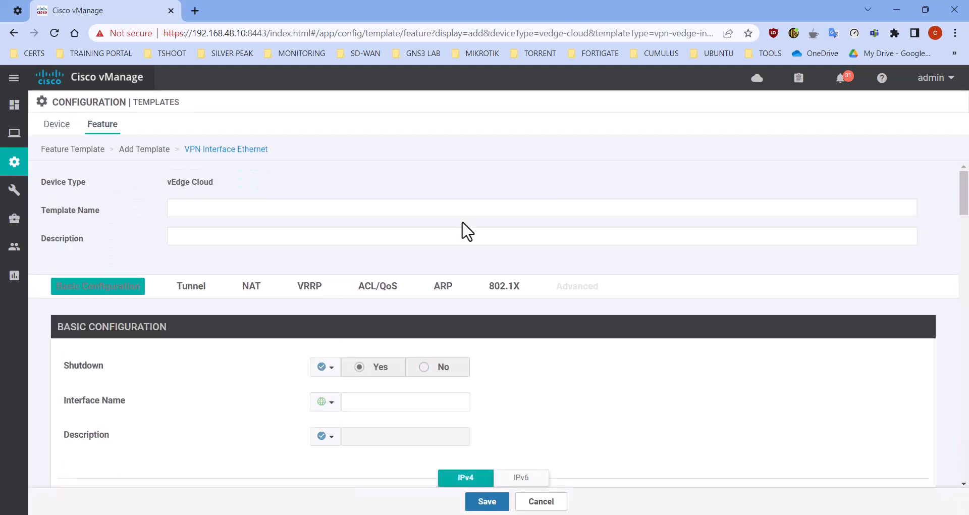
Enter All-BR-vEdge-VPNINT-ge0/0-Template as both the name and description of the VPN Interface Ethernet template
{"action": "left_click", "coordinate": [450, 208]}
{"action": "type", "text": "All-BR-vEdge-VPNINT-ge0/0-Template"}
{"action": "left_click", "coordinate": [528, 237]}
{"action": "type", "text": "All-BR-vEdge-VPNINT-ge0/0-Template"}
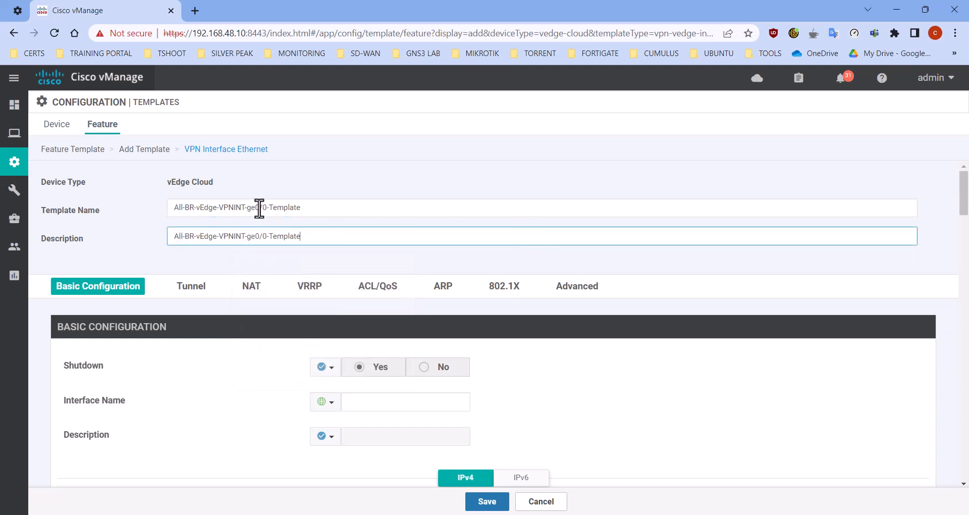
{"action": "left_click_drag", "start_coordinate": [247, 207], "coordinate": [263, 207]}
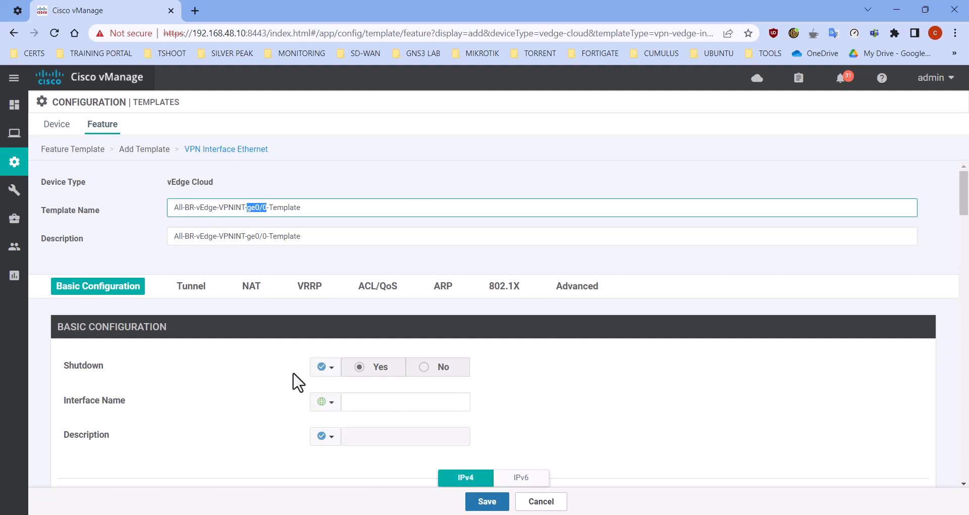
Set Shutdown to a global No and the global interface name to ge0/0 in the basic configuration
{"action": "left_click", "coordinate": [326, 367]}
{"action": "left_click", "coordinate": [330, 388]}
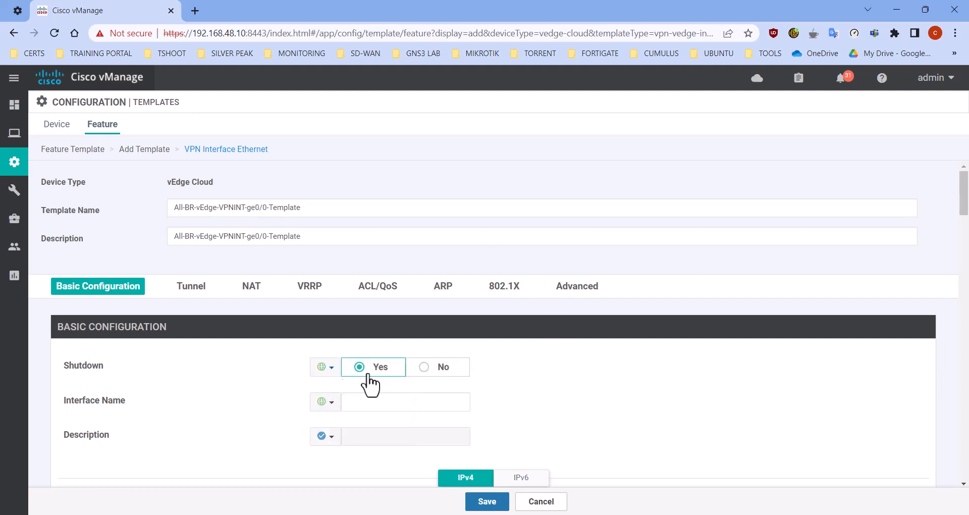
{"action": "left_click", "coordinate": [430, 371]}
{"action": "scroll", "coordinate": [446, 372], "scroll_direction": "down", "scroll_amount": 1}
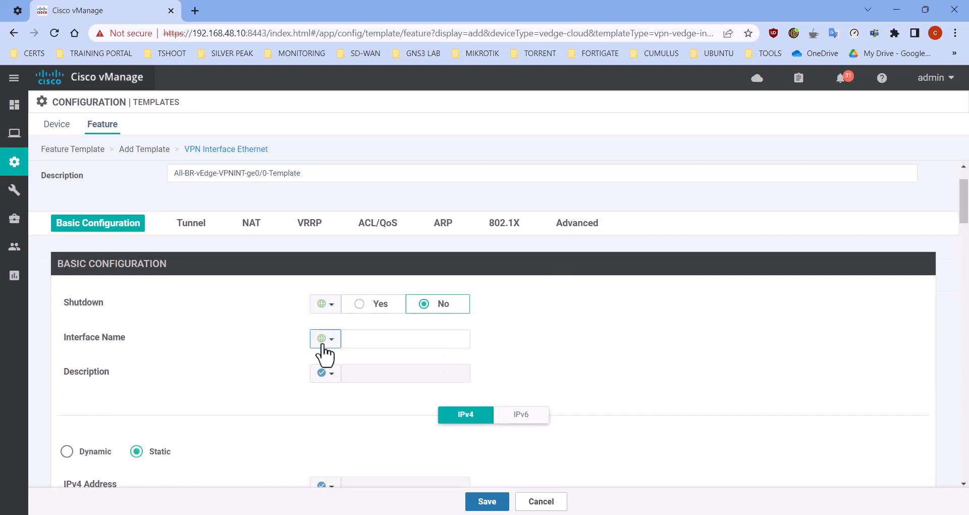
{"action": "left_click", "coordinate": [325, 339]}
{"action": "left_click", "coordinate": [422, 340]}
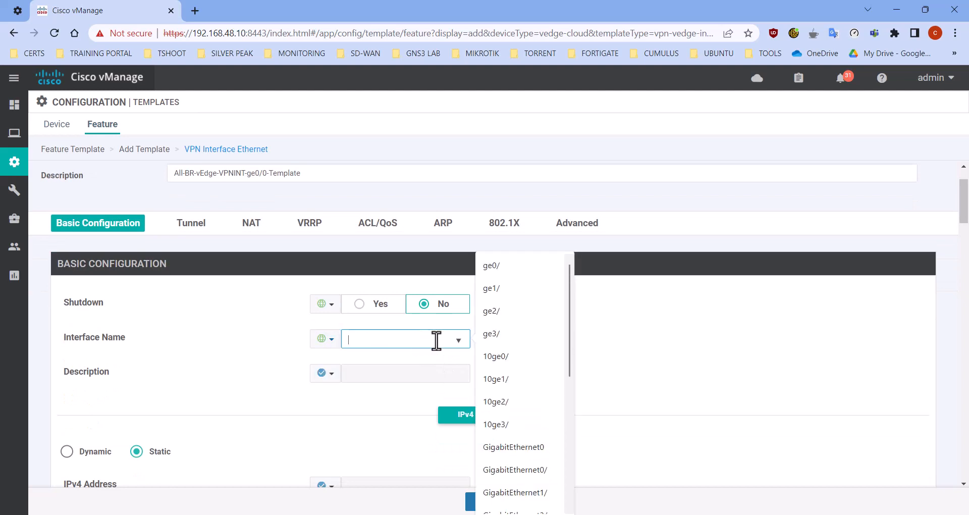
{"action": "left_click", "coordinate": [501, 263]}
{"action": "type", "text": "0/0"}
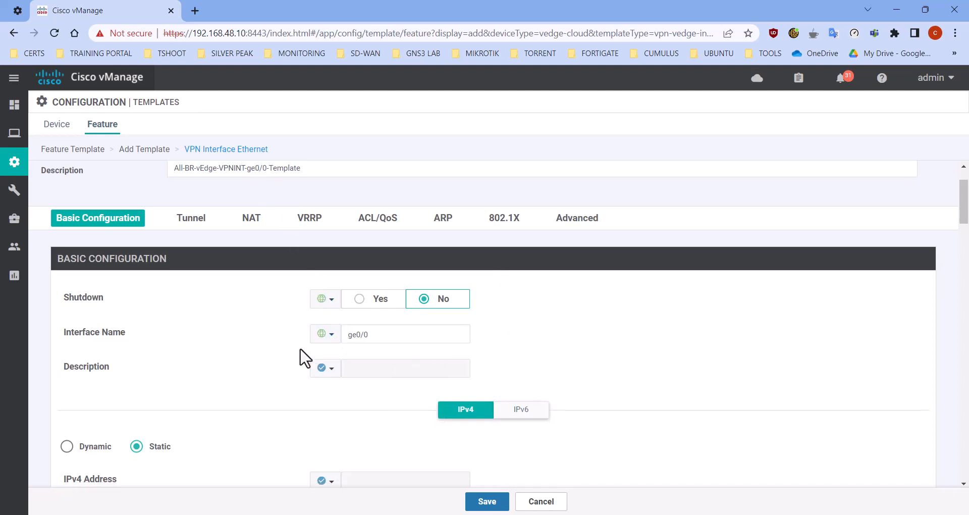
Make the static IPv4 address device specific with the key IP Address for Interface ge0/0
{"action": "scroll", "coordinate": [303, 356], "scroll_direction": "down", "scroll_amount": 3}
{"action": "scroll", "coordinate": [281, 313], "scroll_direction": "down", "scroll_amount": 1}
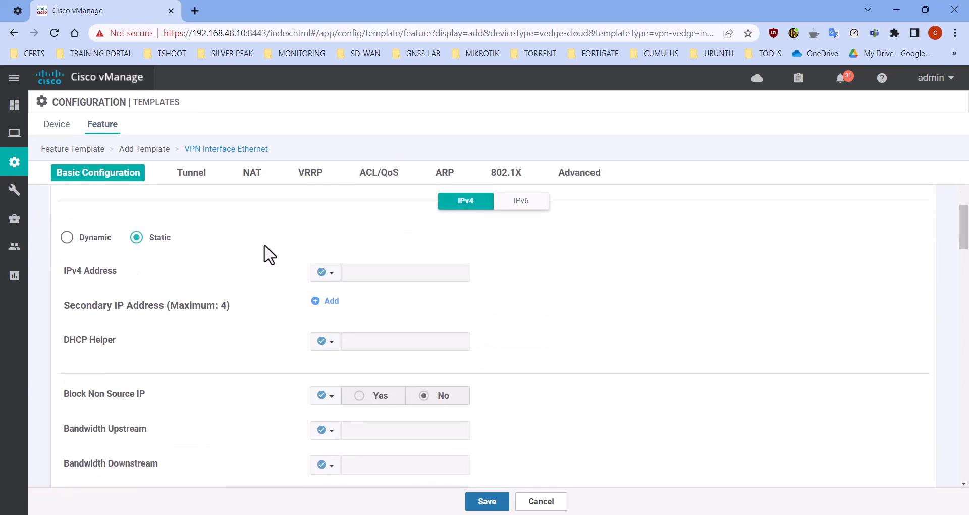
{"action": "left_click", "coordinate": [321, 278]}
{"action": "mouse_move", "coordinate": [358, 311]}
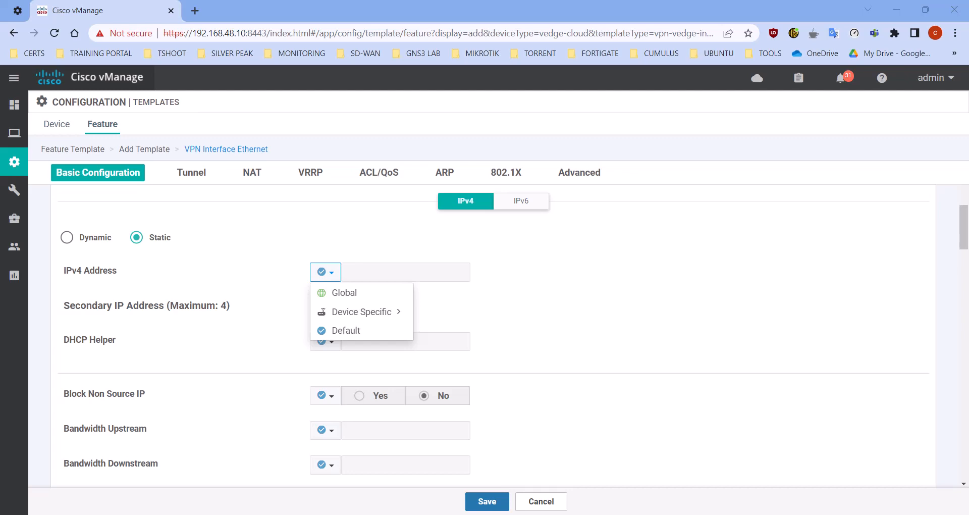
{"action": "mouse_move", "coordinate": [400, 312]}
{"action": "left_click", "coordinate": [449, 331]}
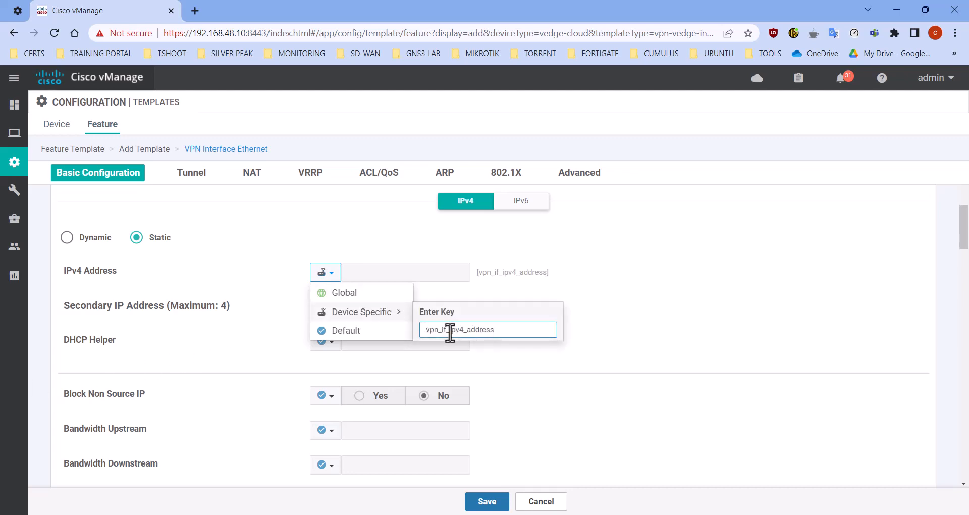
{"action": "key", "text": "ctrl+a"}
{"action": "type", "text": "IP Address for Interface ge0/0"}
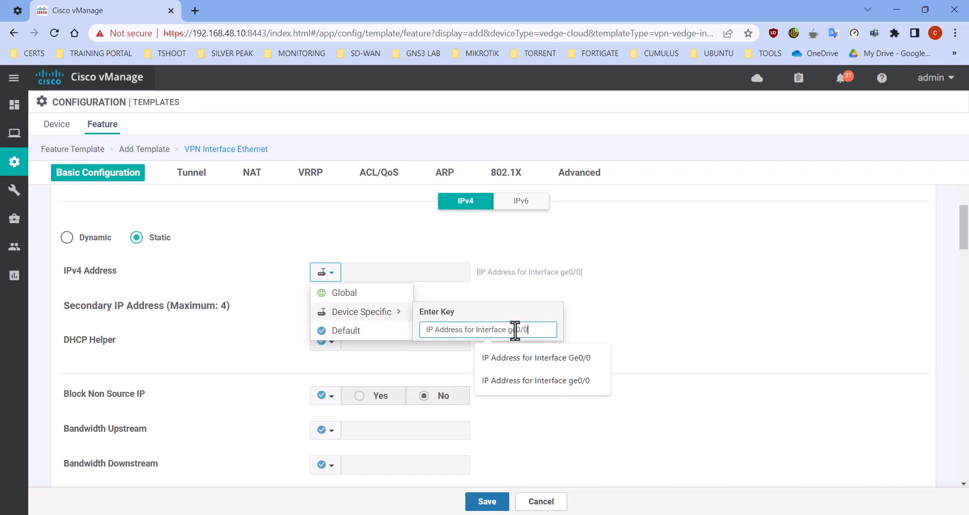
{"action": "left_click", "coordinate": [584, 339]}
Set the Tunnel Interface option to a global On
{"action": "scroll", "coordinate": [556, 344], "scroll_direction": "down", "scroll_amount": 3}
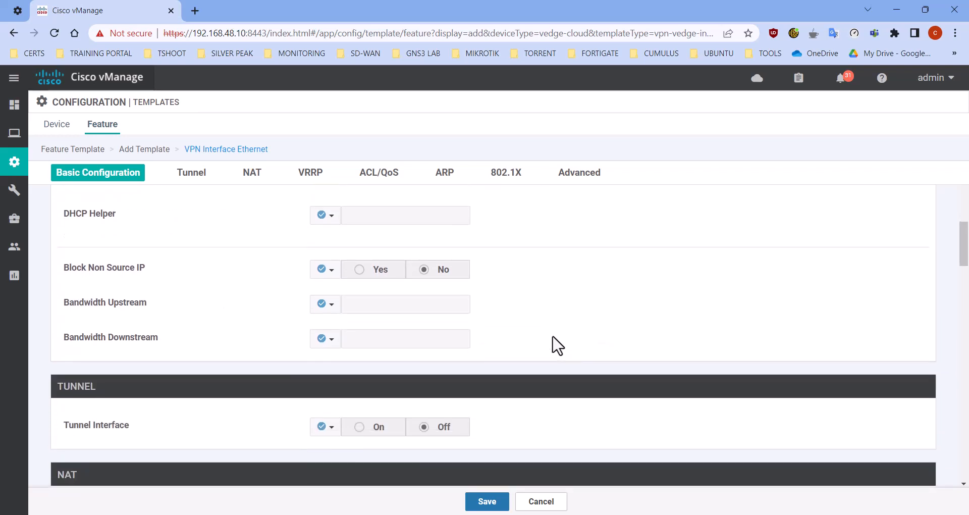
{"action": "scroll", "coordinate": [555, 343], "scroll_direction": "down", "scroll_amount": 2}
{"action": "left_click", "coordinate": [322, 306]}
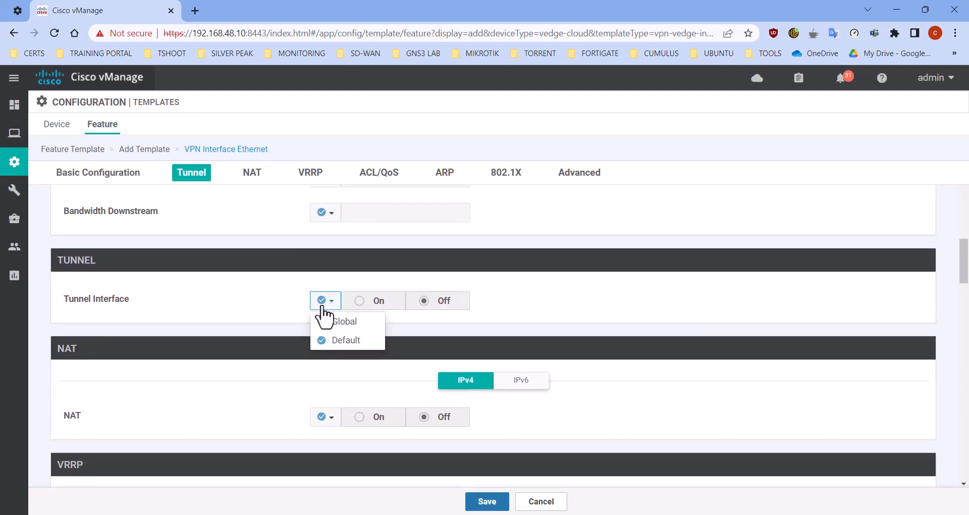
{"action": "left_click", "coordinate": [333, 322]}
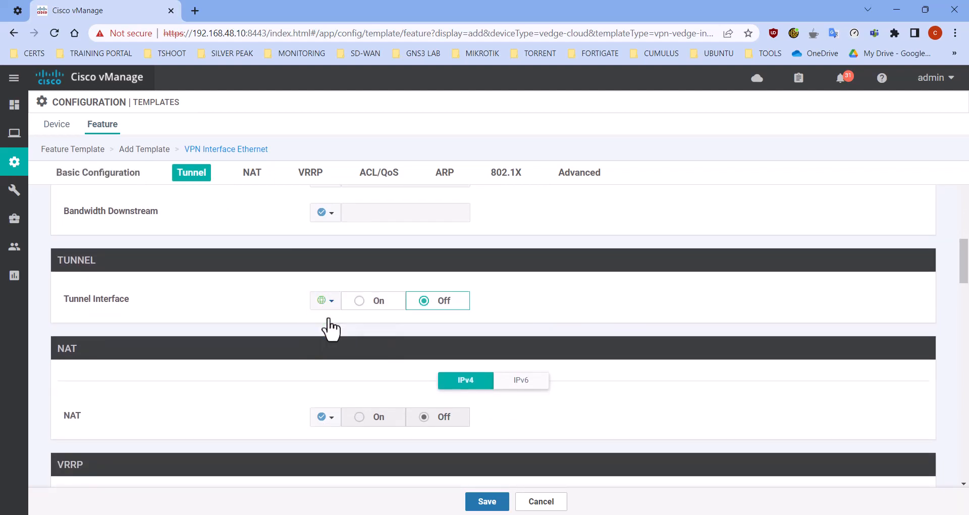
{"action": "left_click", "coordinate": [359, 301]}
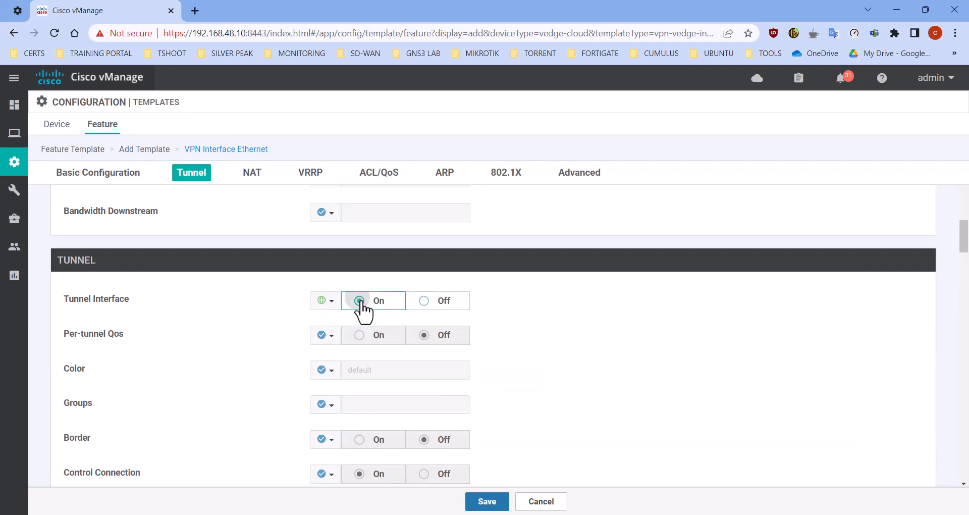
Make the tunnel color device specific with the key Interface ge0/0 tunnel color
{"action": "scroll", "coordinate": [309, 325], "scroll_direction": "down", "scroll_amount": 1}
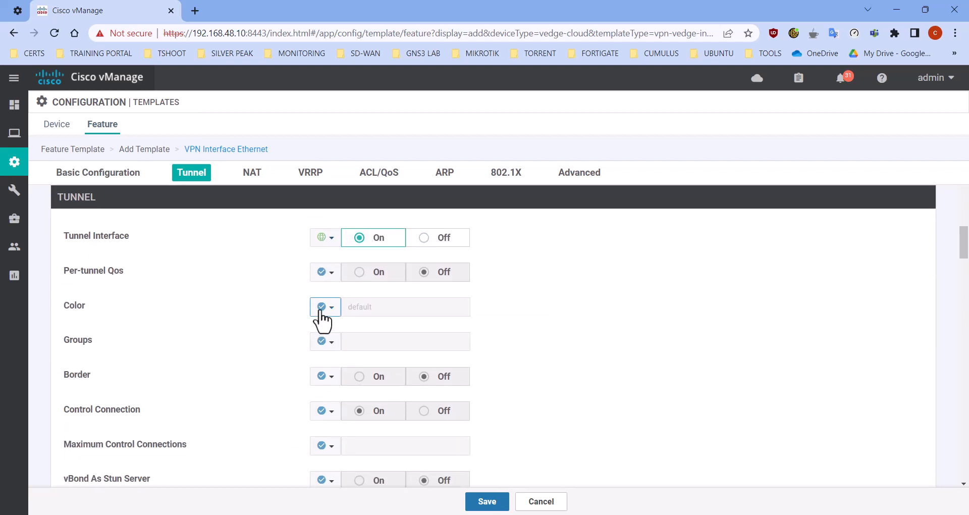
{"action": "left_click", "coordinate": [322, 306]}
{"action": "mouse_move", "coordinate": [340, 349]}
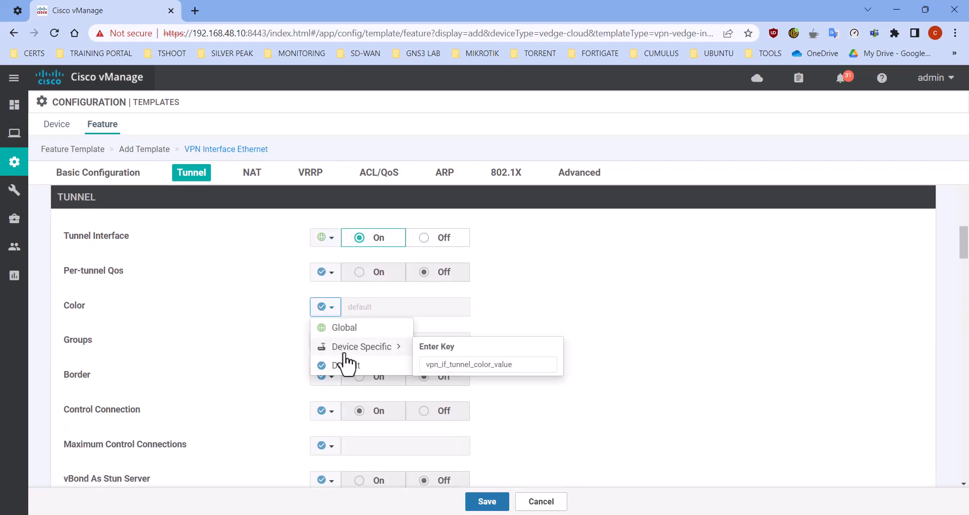
{"action": "left_click", "coordinate": [485, 364]}
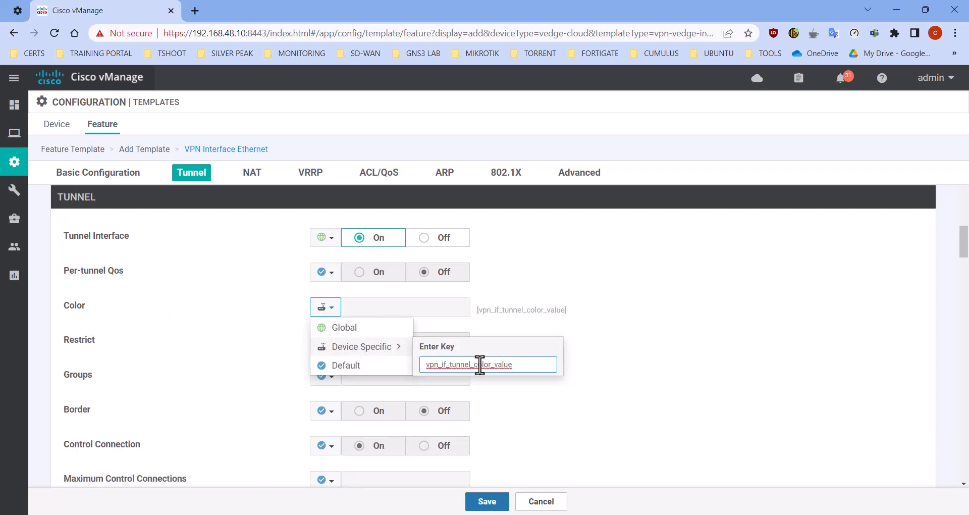
{"action": "left_click_drag", "start_coordinate": [510, 364], "coordinate": [494, 364]}
{"action": "key", "text": "BackSpace"}
{"action": "key", "text": "BackSpace"}
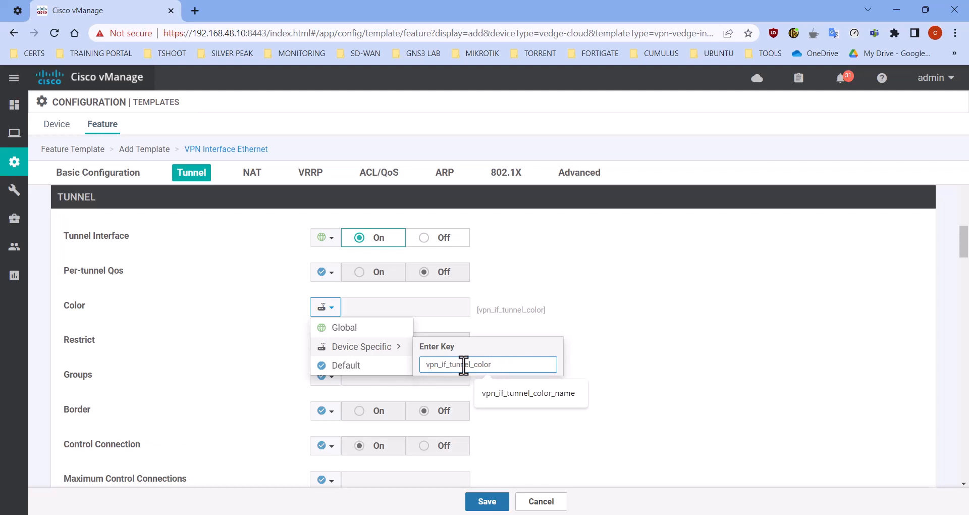
{"action": "left_click", "coordinate": [472, 364]}
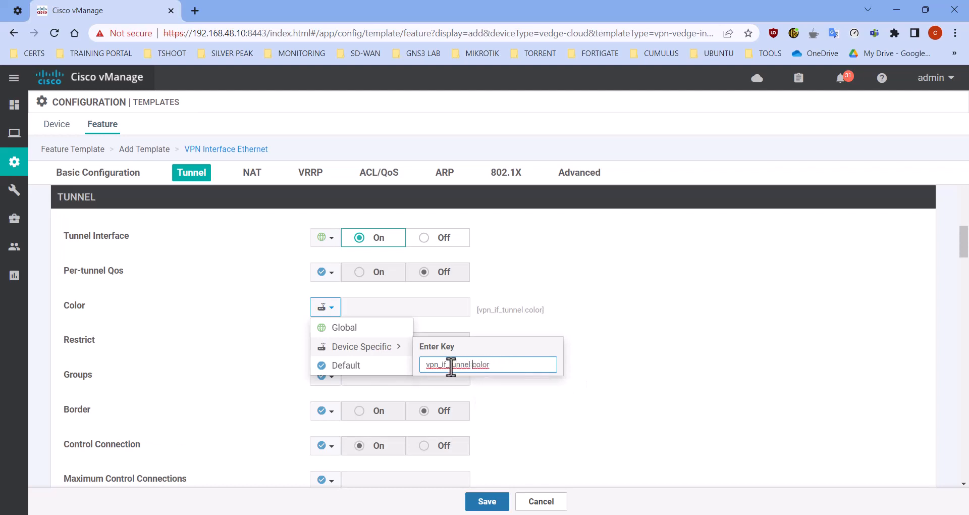
{"action": "left_click_drag", "start_coordinate": [453, 364], "coordinate": [431, 365]}
{"action": "type", "text": "Interface ge0/0 "}
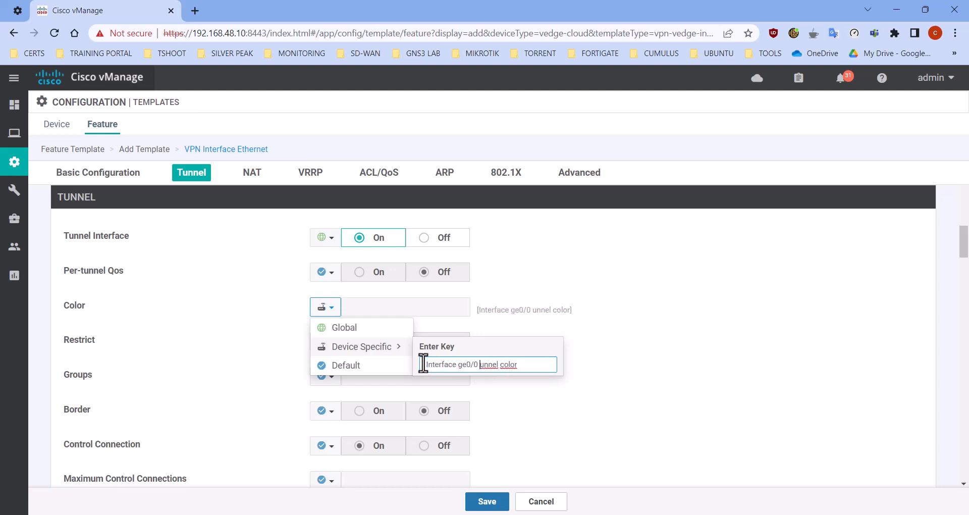
{"action": "type", "text": "t"}
{"action": "left_click", "coordinate": [634, 373]}
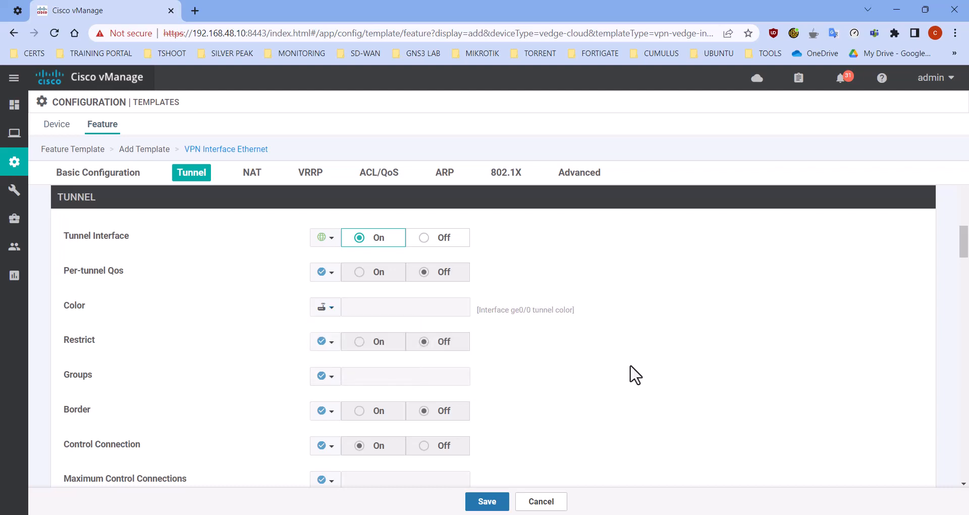
Set the All option under the tunnel's Allow Service settings to a global On
{"action": "scroll", "coordinate": [544, 350], "scroll_direction": "down", "scroll_amount": 4}
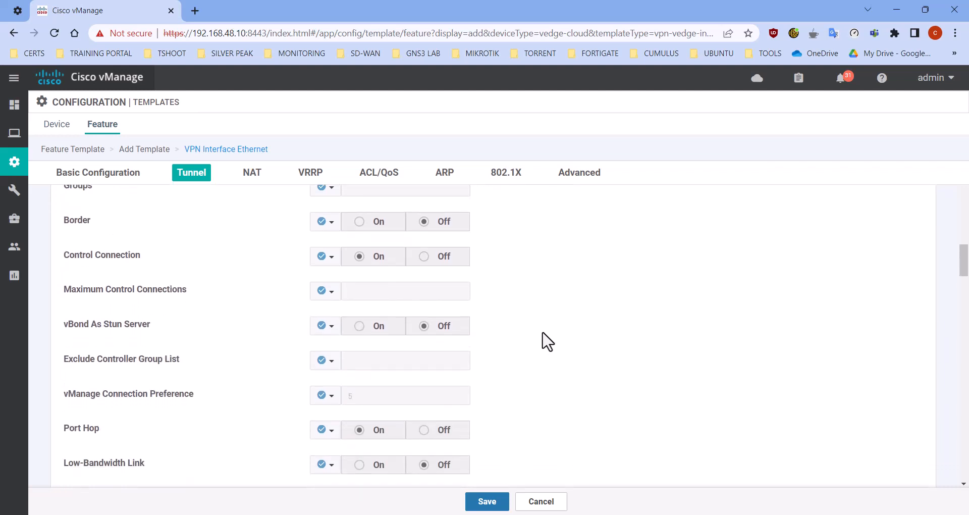
{"action": "scroll", "coordinate": [543, 342], "scroll_direction": "up", "scroll_amount": 3}
{"action": "scroll", "coordinate": [538, 335], "scroll_direction": "down", "scroll_amount": 8}
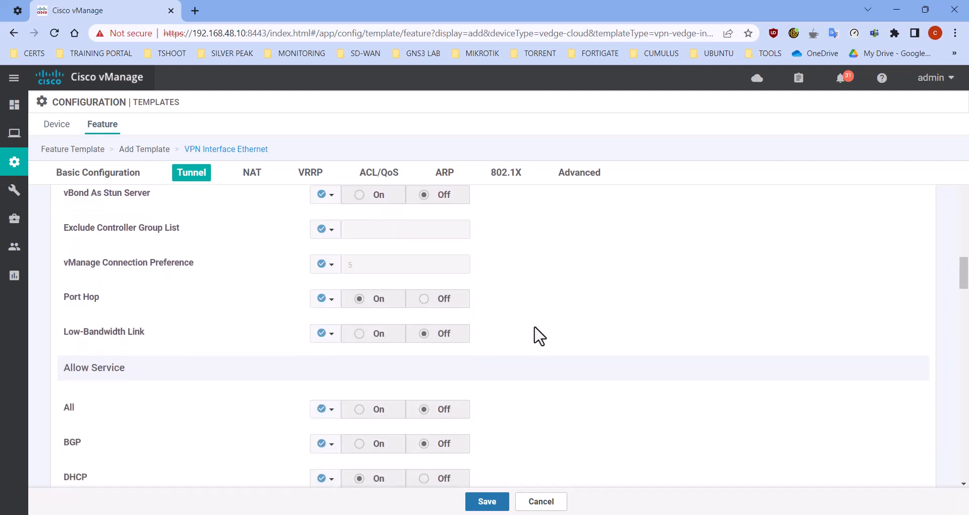
{"action": "left_click", "coordinate": [327, 290]}
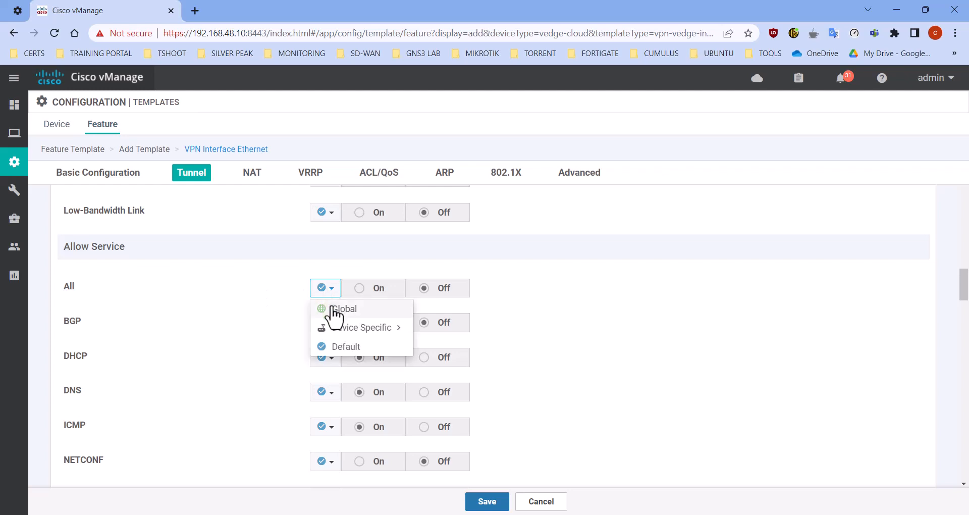
{"action": "left_click", "coordinate": [344, 305]}
{"action": "left_click", "coordinate": [359, 289]}
{"action": "scroll", "coordinate": [211, 327], "scroll_direction": "down", "scroll_amount": 3}
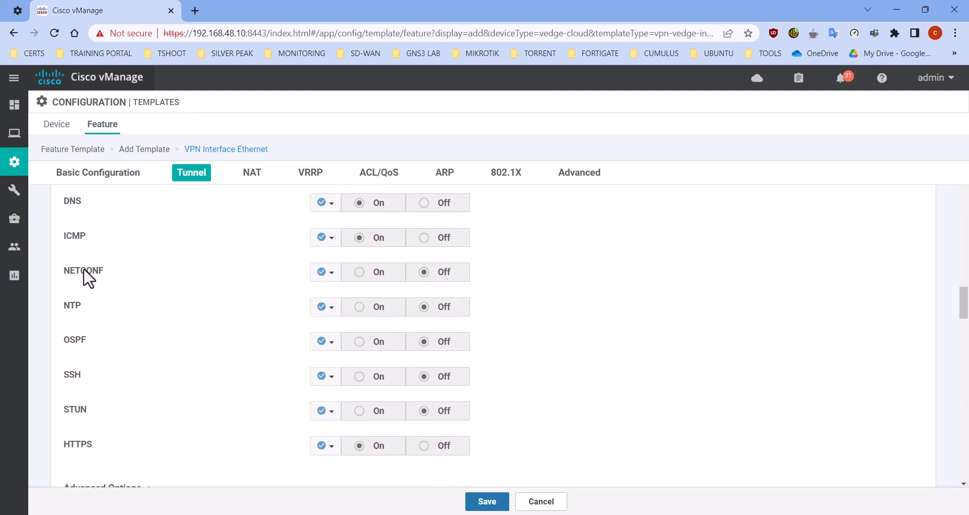
Set the NETCONF and SSH tunnel services to a global On and save the template
{"action": "left_click", "coordinate": [331, 274]}
{"action": "left_click", "coordinate": [335, 287]}
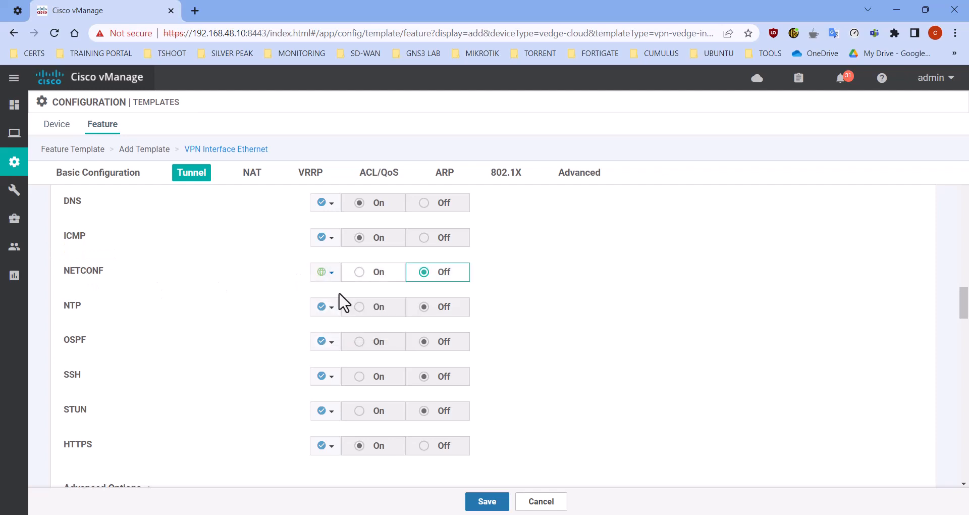
{"action": "left_click", "coordinate": [362, 276]}
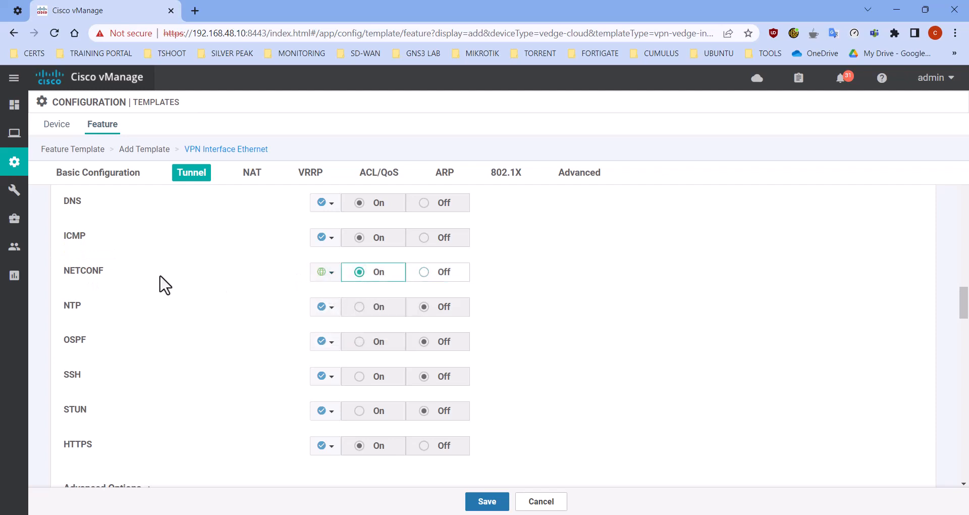
{"action": "left_click", "coordinate": [326, 376]}
{"action": "left_click", "coordinate": [334, 397]}
{"action": "left_click", "coordinate": [372, 382]}
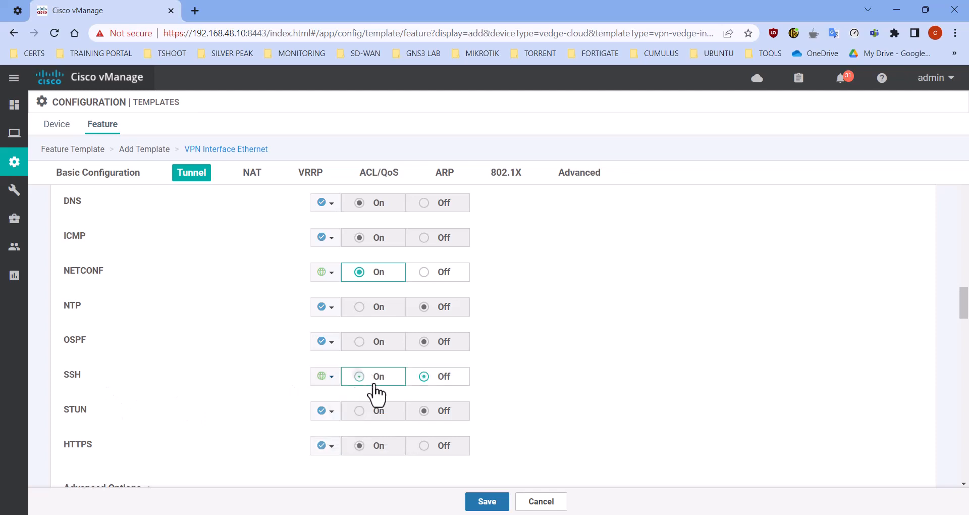
{"action": "left_click", "coordinate": [492, 500]}
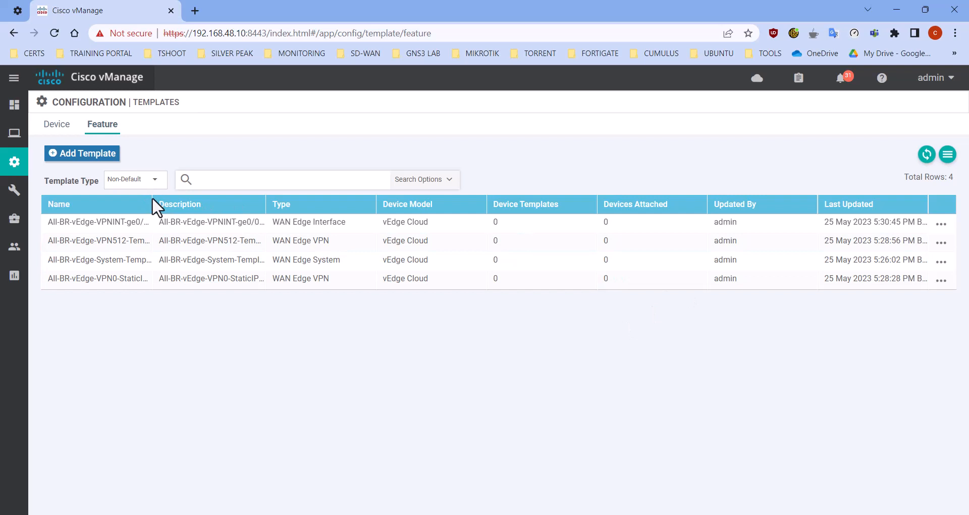
Widen the Name column of the template list and start a copy of All-BR-vEdge-VPNINT-ge0/0-Template
{"action": "left_click_drag", "start_coordinate": [152, 202], "coordinate": [195, 199]}
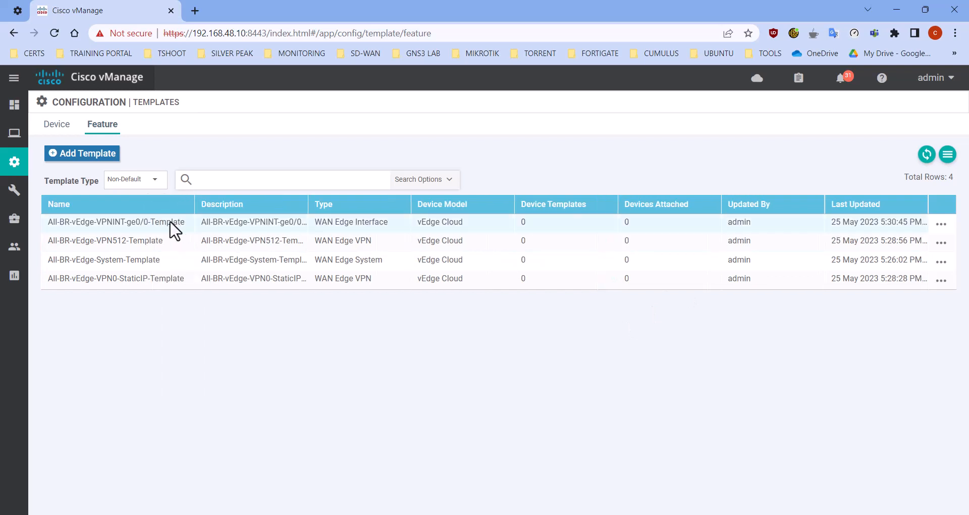
{"action": "left_click", "coordinate": [941, 224]}
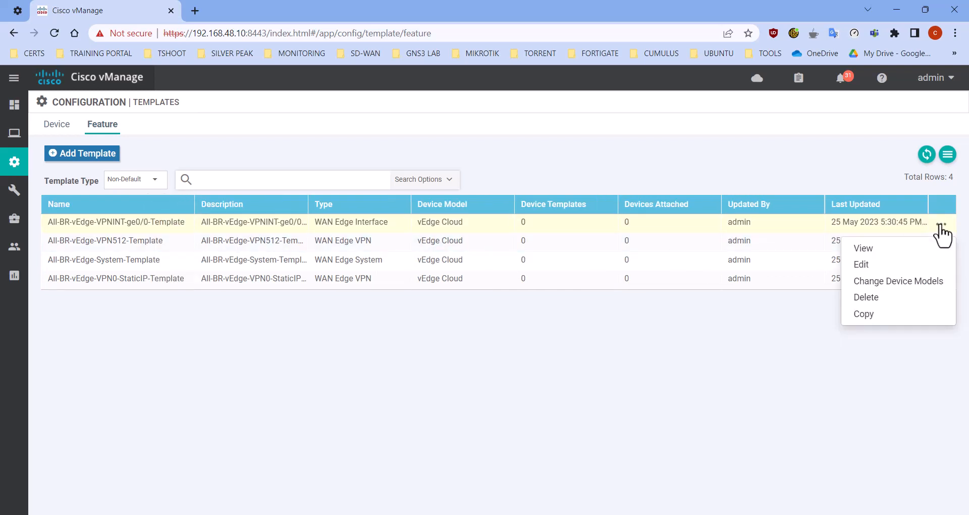
{"action": "left_click", "coordinate": [877, 314]}
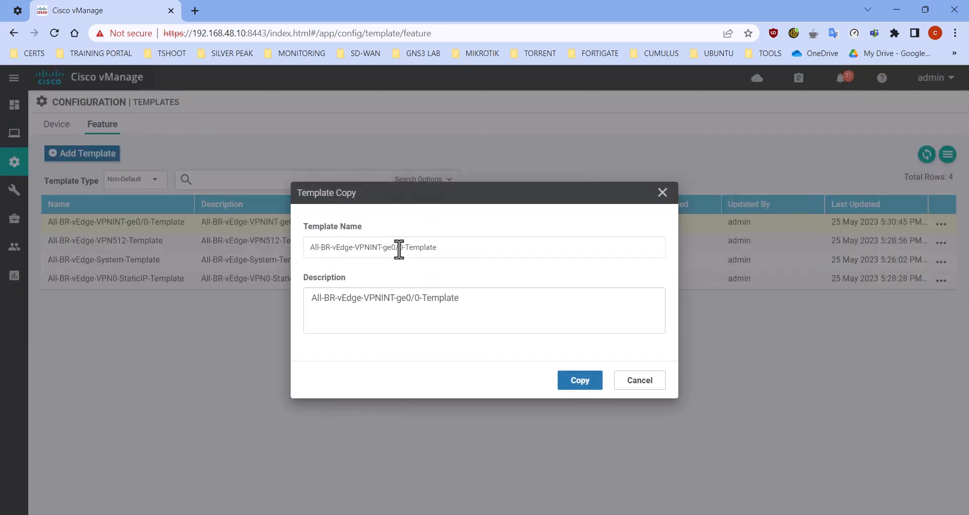
Copy the ge0/0 interface template with All-BR-vEdge-VPNINT-ge0/1-Template as both the new name and description
{"action": "left_click", "coordinate": [399, 249]}
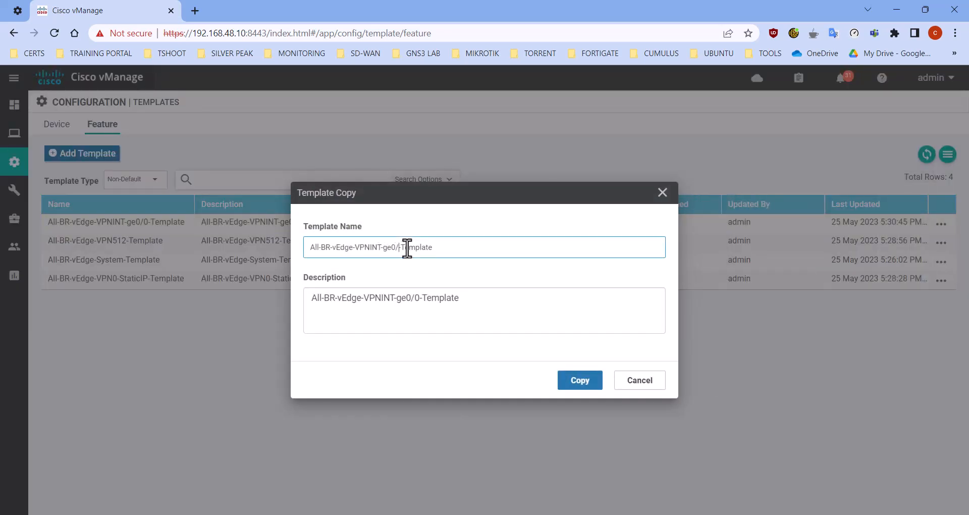
{"action": "key", "text": "ctrl+a"}
{"action": "key", "text": "ctrl+c"}
{"action": "left_click_drag", "start_coordinate": [474, 295], "coordinate": [216, 289]}
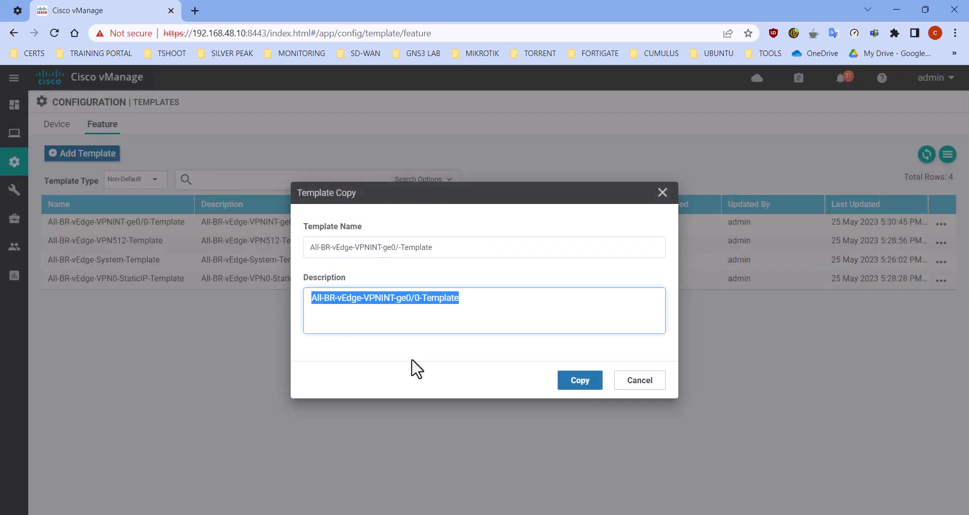
{"action": "key", "text": "ctrl+v"}
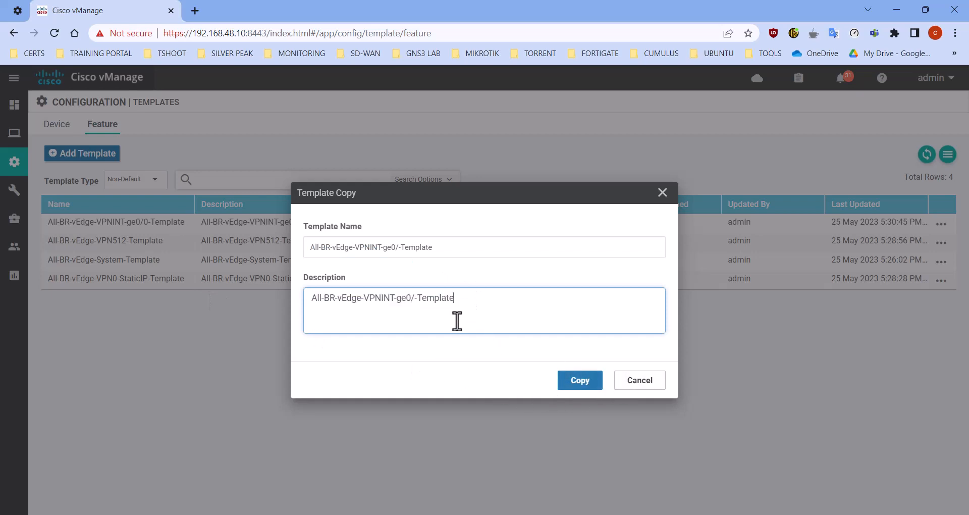
{"action": "left_click", "coordinate": [397, 245]}
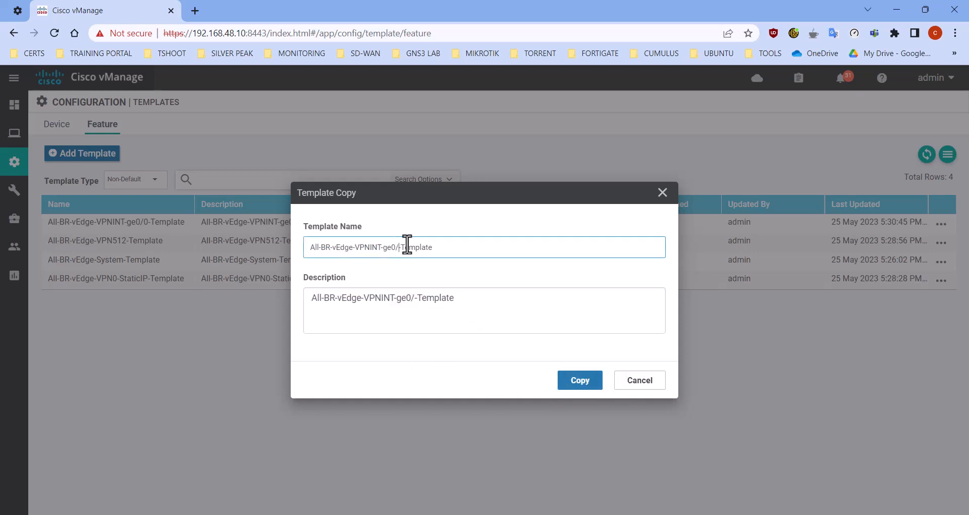
{"action": "left_click", "coordinate": [412, 301]}
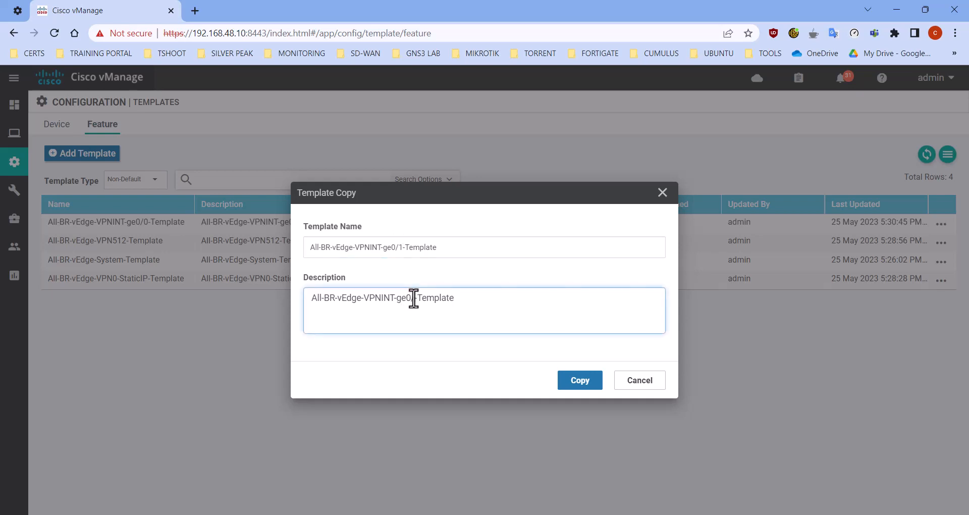
{"action": "key", "text": "BackSpace"}
{"action": "type", "text": "1"}
{"action": "left_click", "coordinate": [583, 384]}
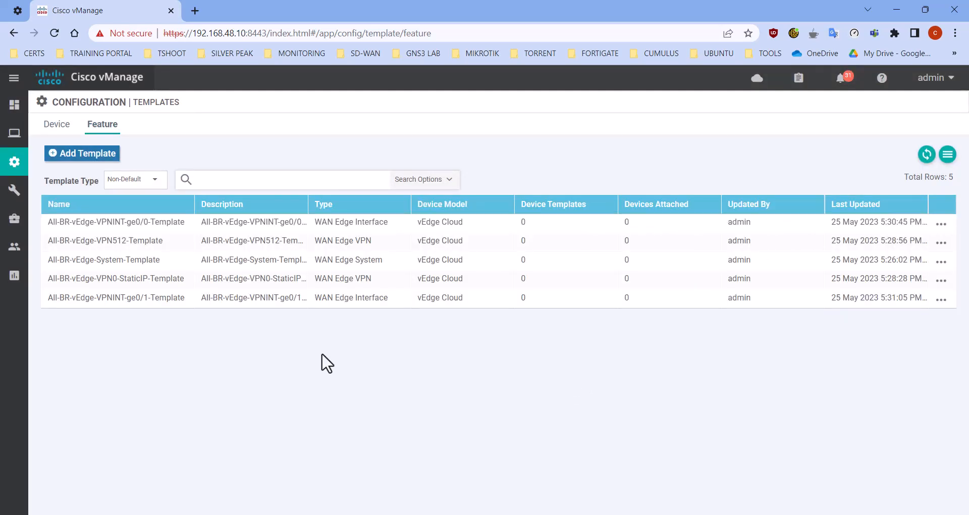
Open the All-BR-vEdge-VPNINT-ge0/1-Template for editing and set its interface name to ge0/1
{"action": "left_click", "coordinate": [941, 299]}
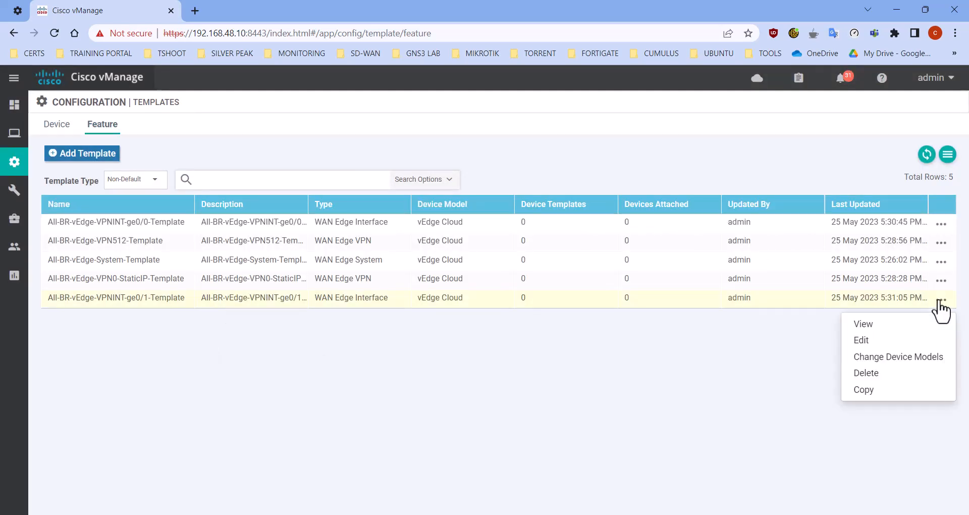
{"action": "left_click", "coordinate": [887, 343]}
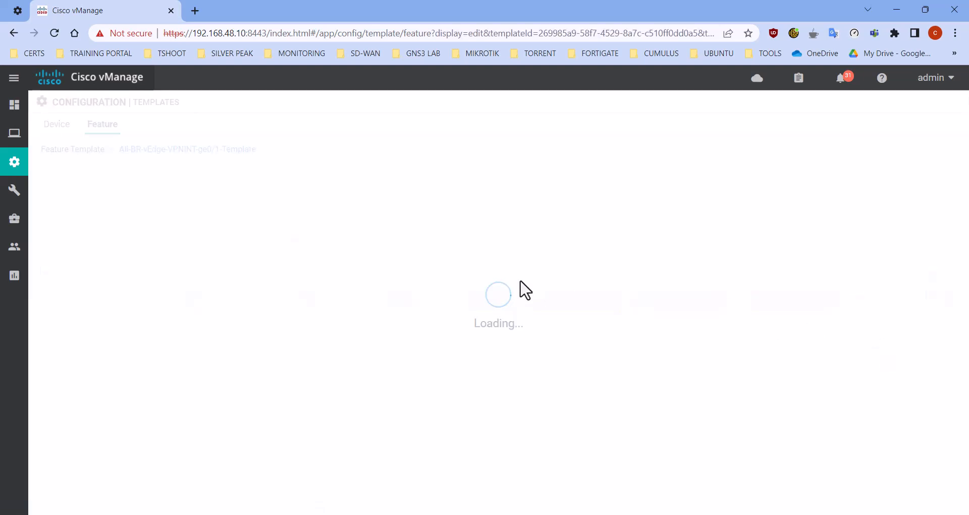
{"action": "scroll", "coordinate": [512, 284], "scroll_direction": "up", "scroll_amount": 20}
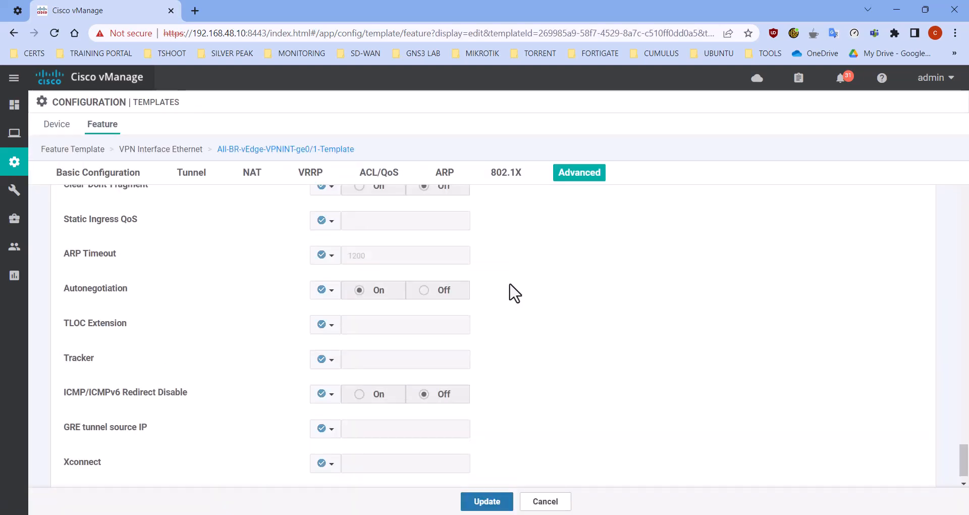
{"action": "left_click", "coordinate": [377, 401]}
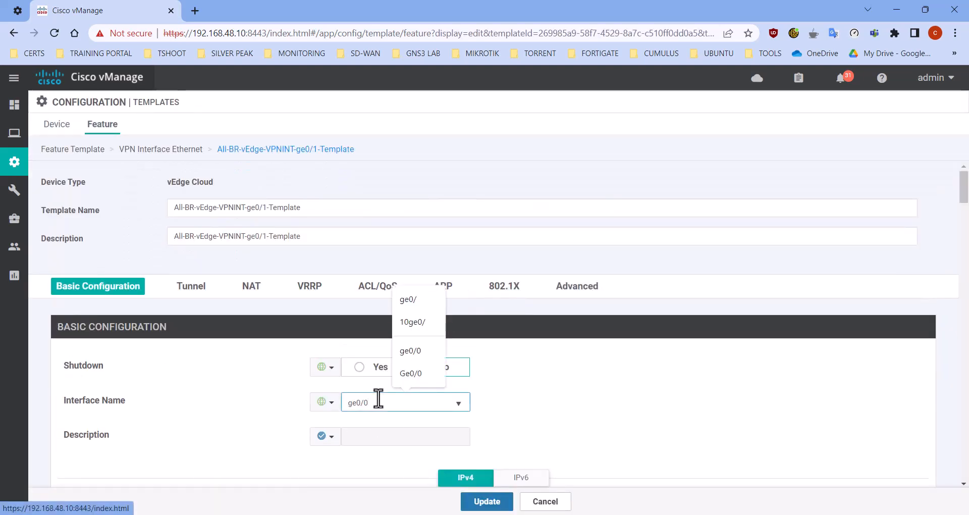
{"action": "key", "text": "BackSpace"}
{"action": "type", "text": "1"}
{"action": "left_click", "coordinate": [569, 395]}
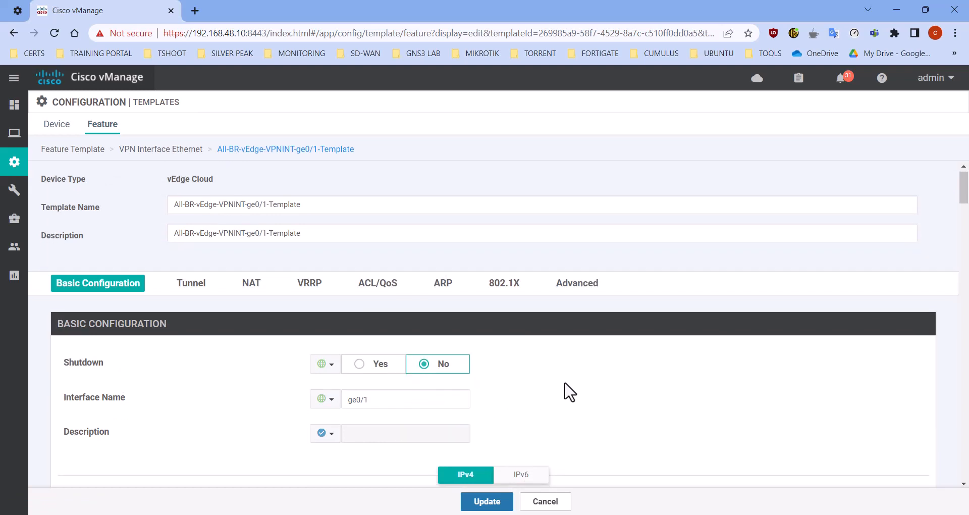
Change the static IPv4 address's device specific key to IP Address for Interface ge0/1
{"action": "scroll", "coordinate": [567, 392], "scroll_direction": "down", "scroll_amount": 4}
{"action": "left_click", "coordinate": [325, 335]}
{"action": "mouse_move", "coordinate": [340, 375]}
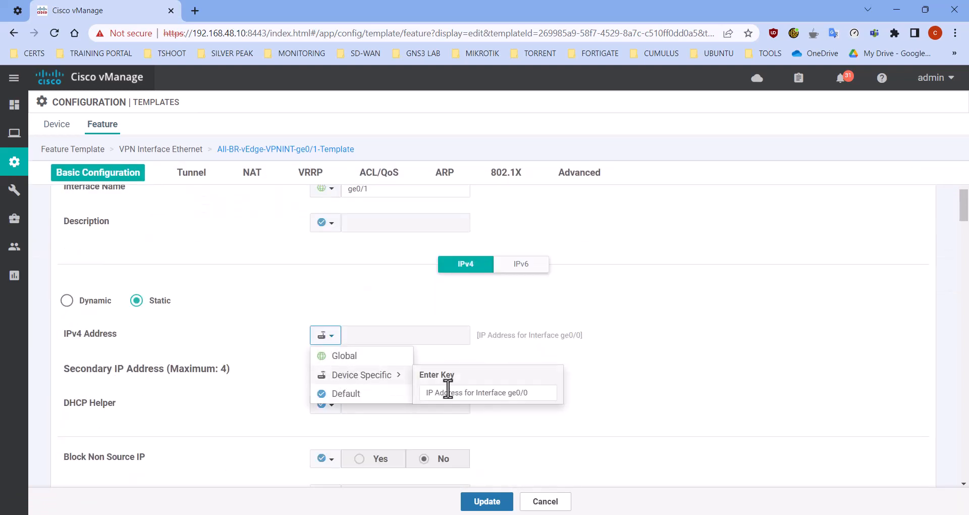
{"action": "left_click", "coordinate": [542, 393]}
{"action": "key", "text": "BackSpace"}
{"action": "type", "text": "1"}
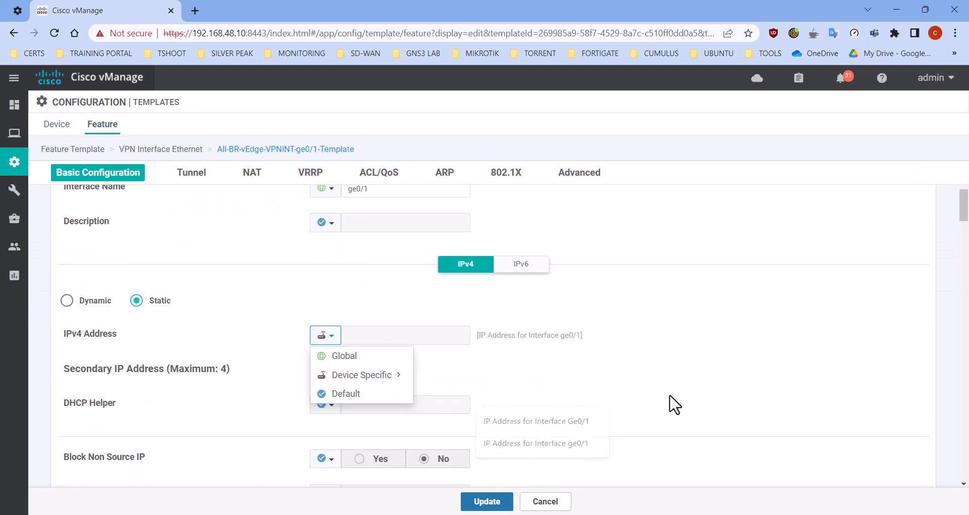
{"action": "left_click", "coordinate": [629, 380]}
Change the tunnel color's device specific key to Interface ge0/1 tunnel color and save the updated template
{"action": "scroll", "coordinate": [589, 377], "scroll_direction": "down", "scroll_amount": 6}
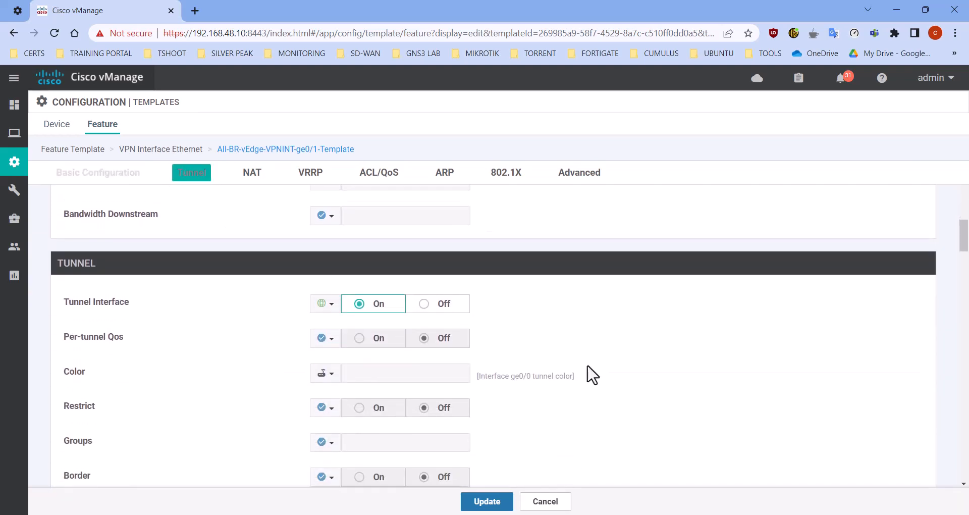
{"action": "scroll", "coordinate": [588, 376], "scroll_direction": "down", "scroll_amount": 1}
{"action": "left_click", "coordinate": [327, 306]}
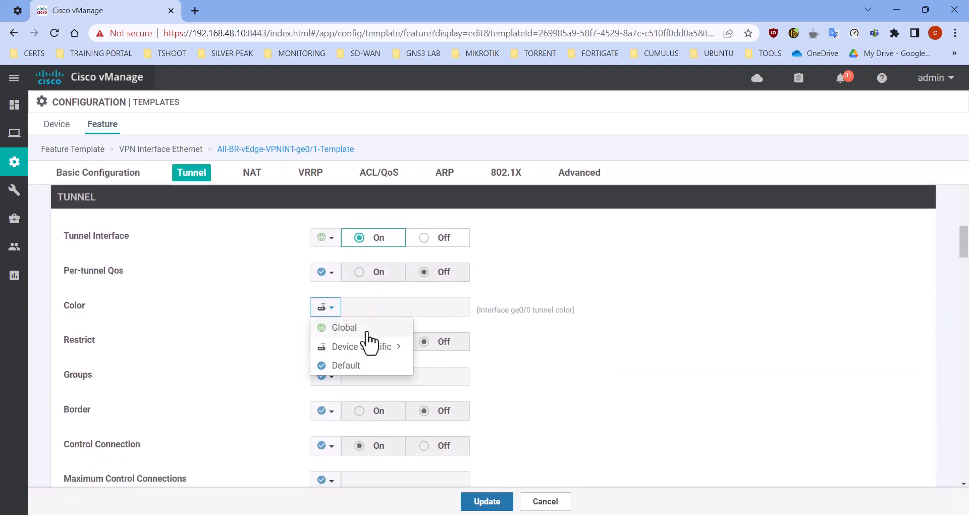
{"action": "mouse_move", "coordinate": [398, 356]}
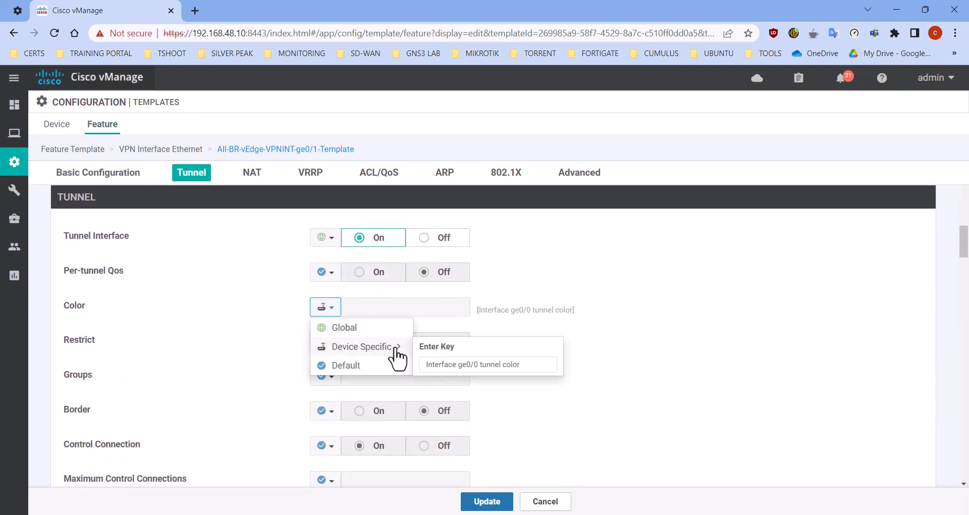
{"action": "left_click", "coordinate": [477, 364]}
{"action": "key", "text": "BackSpace"}
{"action": "type", "text": "1"}
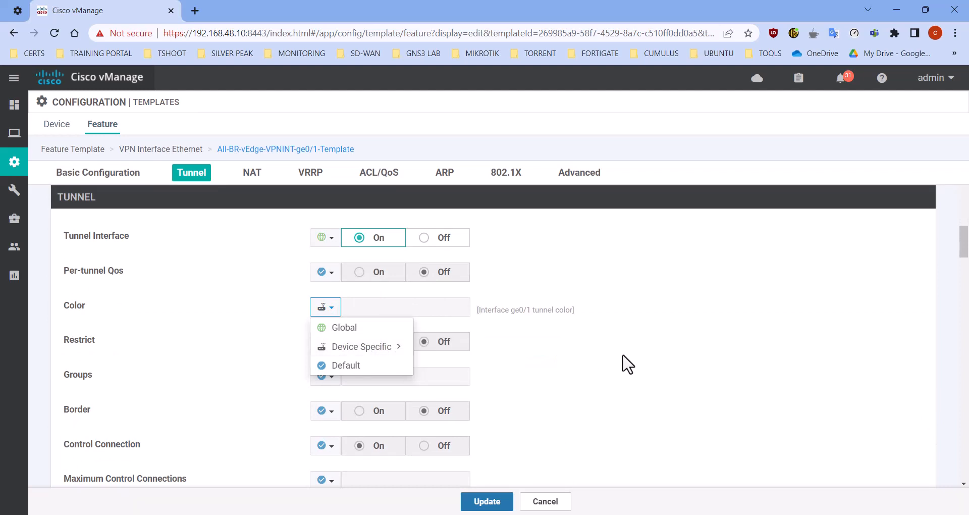
{"action": "left_click", "coordinate": [624, 362]}
{"action": "scroll", "coordinate": [484, 331], "scroll_direction": "down", "scroll_amount": 8}
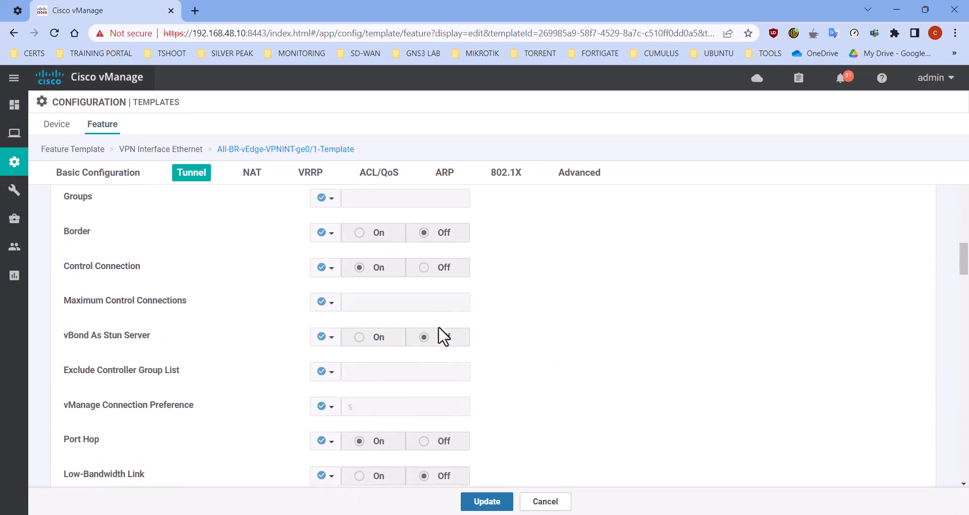
{"action": "scroll", "coordinate": [512, 424], "scroll_direction": "down", "scroll_amount": 8}
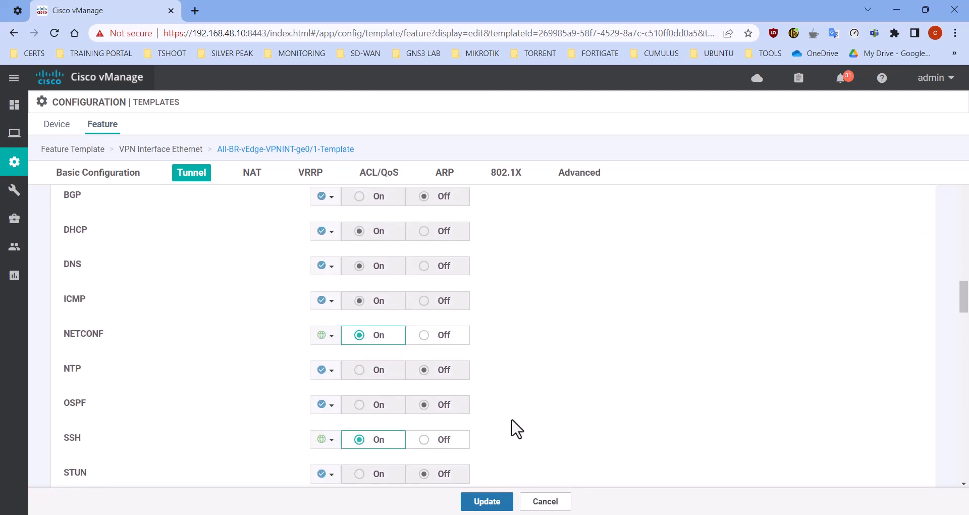
{"action": "left_click", "coordinate": [486, 501]}
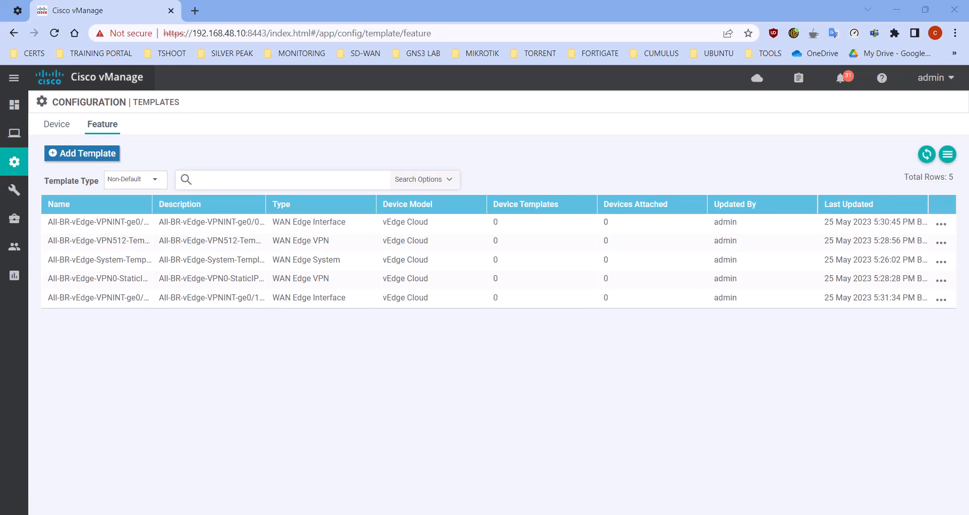
Start a VPN Interface Ethernet template for vEdge Cloud with All-BR-vEdge-VPNINT-eth0-Template as its name and description
{"action": "left_click", "coordinate": [94, 154]}
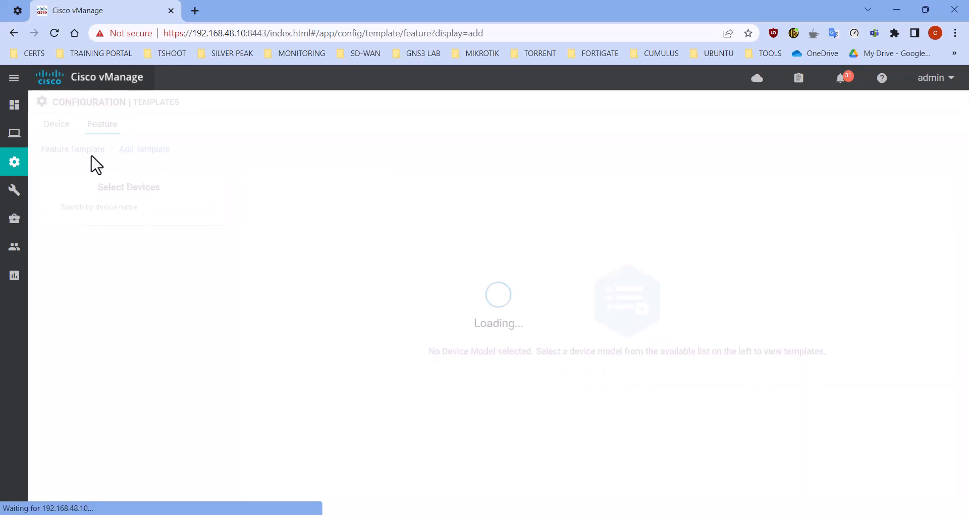
{"action": "scroll", "coordinate": [111, 283], "scroll_direction": "down", "scroll_amount": 10}
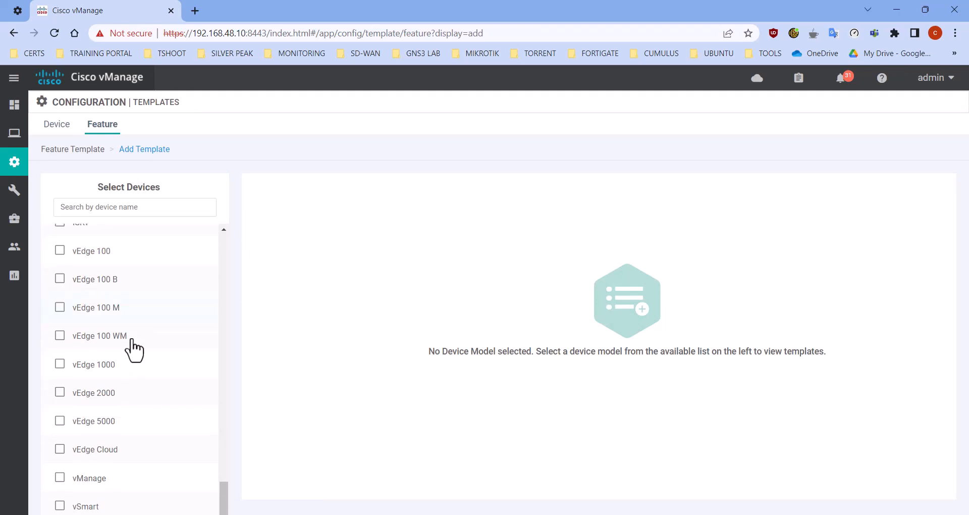
{"action": "left_click", "coordinate": [121, 449]}
{"action": "scroll", "coordinate": [612, 401], "scroll_direction": "down", "scroll_amount": 4}
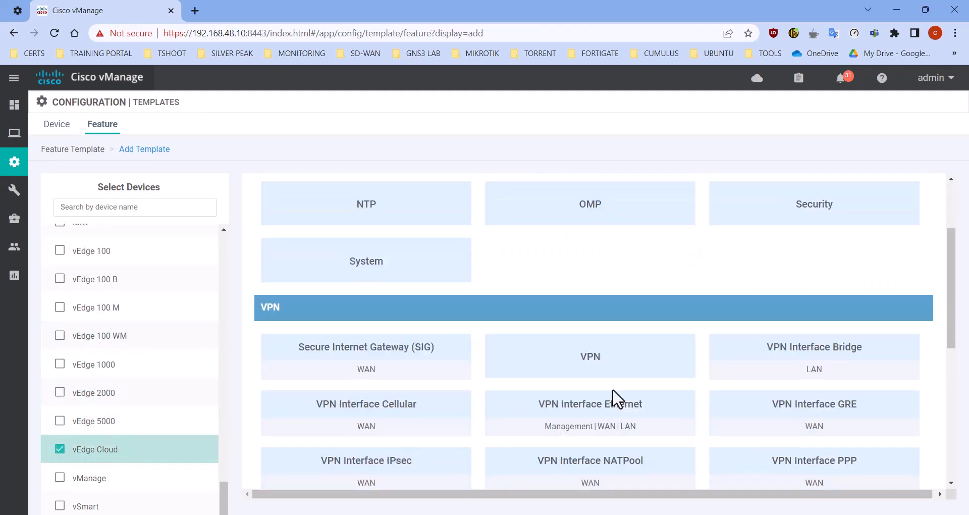
{"action": "left_click", "coordinate": [603, 344]}
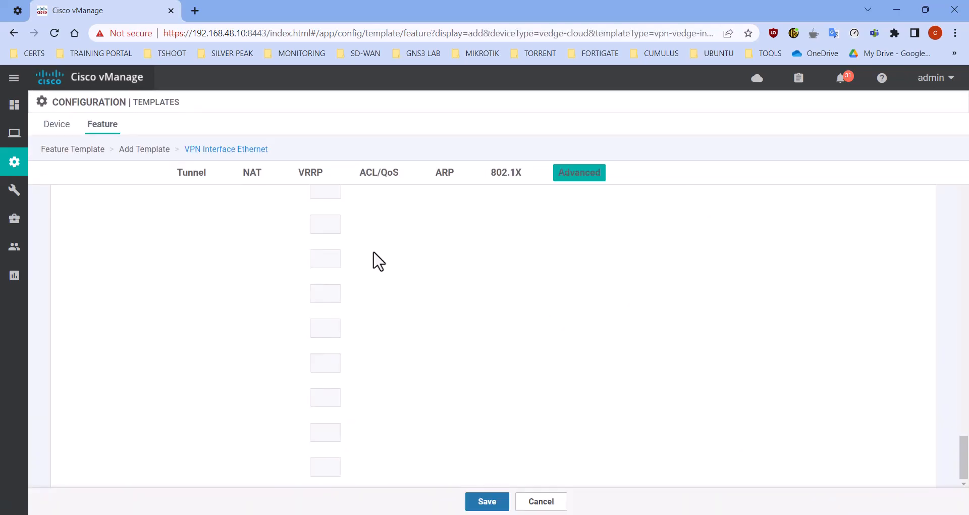
{"action": "left_click", "coordinate": [341, 208]}
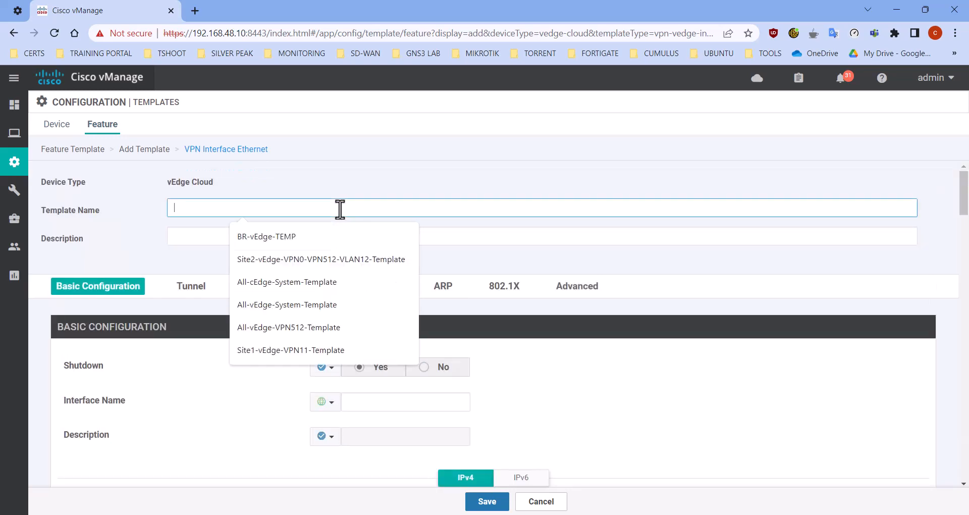
{"action": "key", "text": "ctrl+v"}
{"action": "left_click", "coordinate": [515, 236]}
{"action": "key", "text": "ctrl+v"}
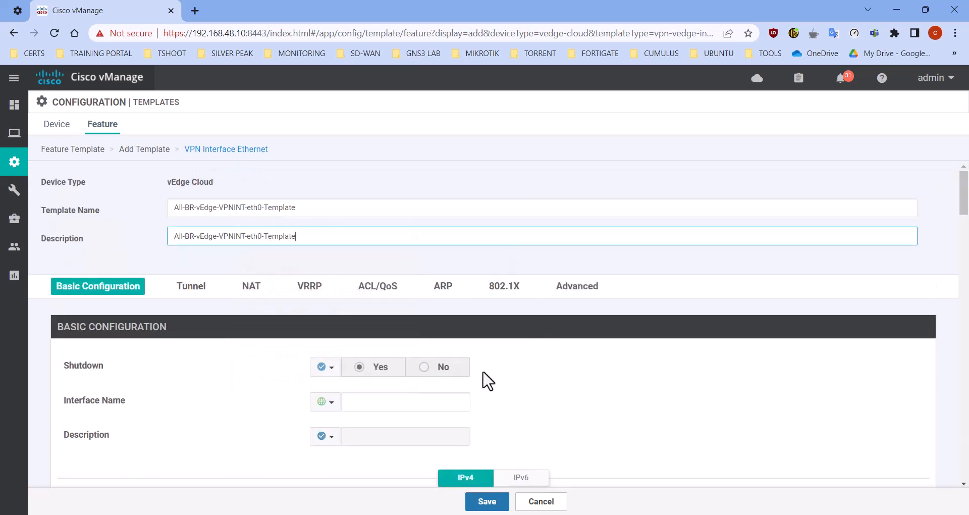
Set Shutdown to a global No and choose eth0 as the interface name
{"action": "left_click", "coordinate": [326, 367]}
{"action": "left_click", "coordinate": [333, 386]}
{"action": "left_click", "coordinate": [423, 369]}
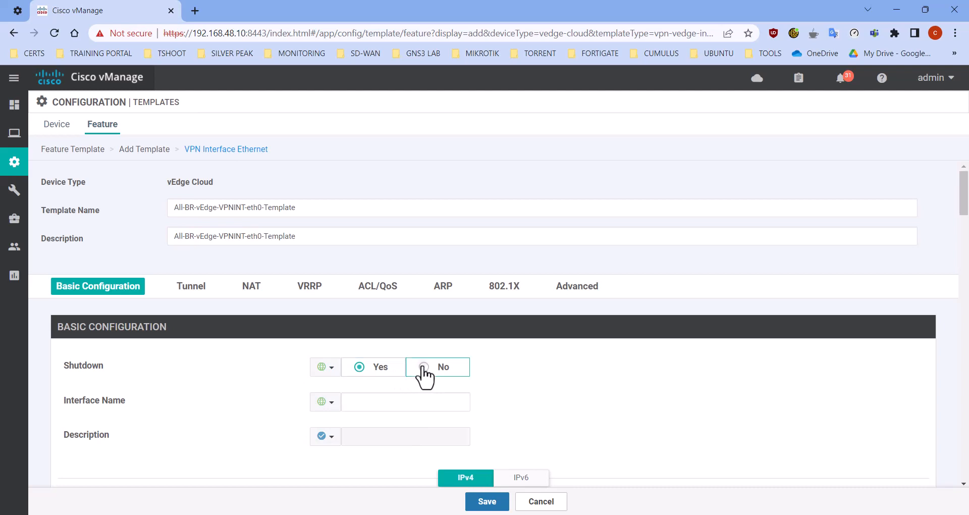
{"action": "scroll", "coordinate": [385, 356], "scroll_direction": "down", "scroll_amount": 3}
{"action": "left_click", "coordinate": [400, 250]}
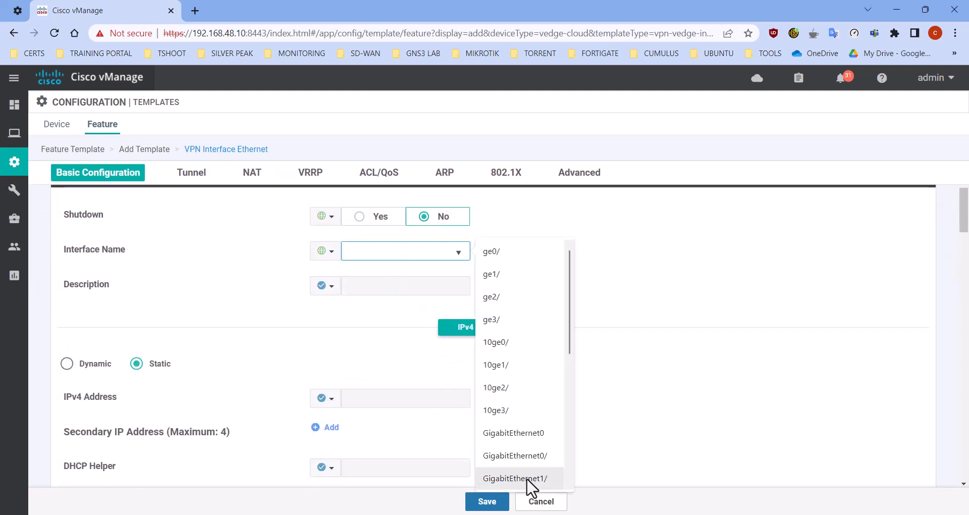
{"action": "scroll", "coordinate": [513, 320], "scroll_direction": "down", "scroll_amount": 6}
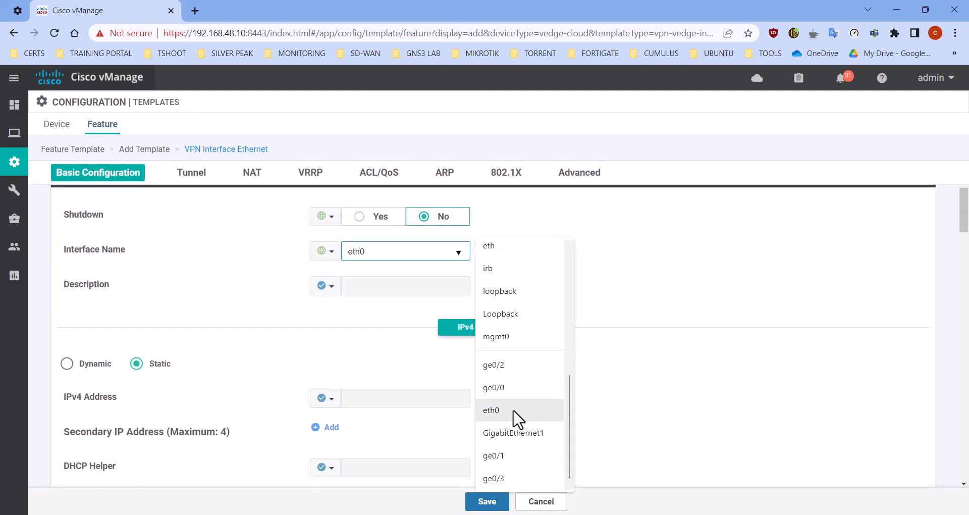
{"action": "left_click", "coordinate": [515, 411]}
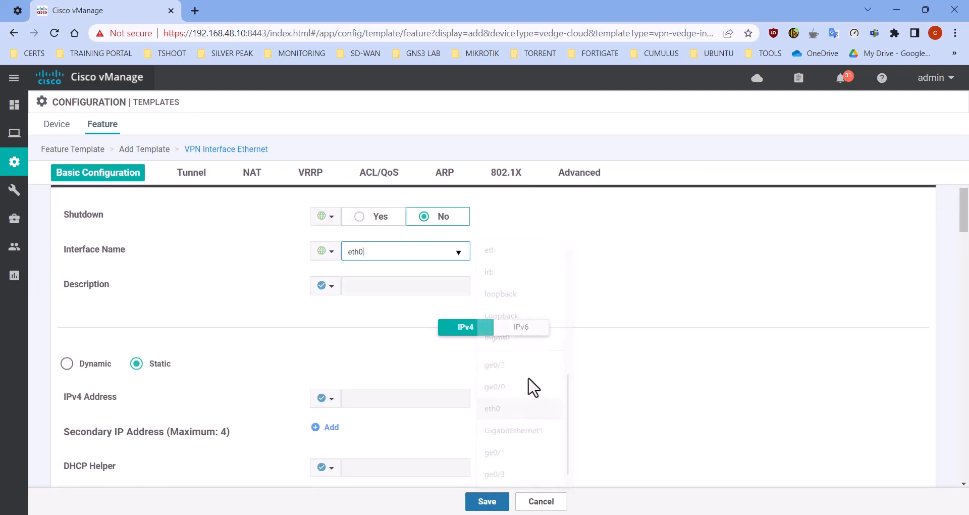
{"action": "left_click", "coordinate": [67, 363]}
{"action": "scroll", "coordinate": [386, 385], "scroll_direction": "down", "scroll_amount": 1}
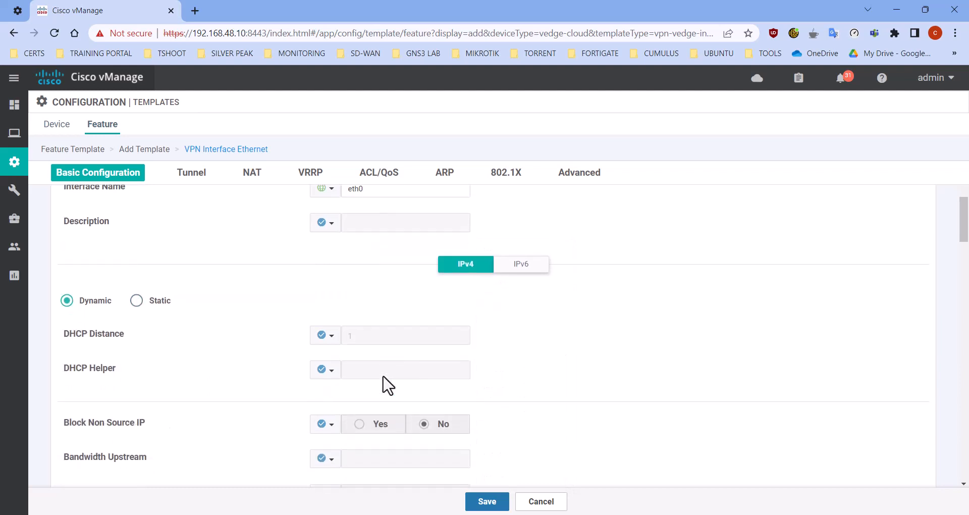
{"action": "left_click", "coordinate": [153, 303]}
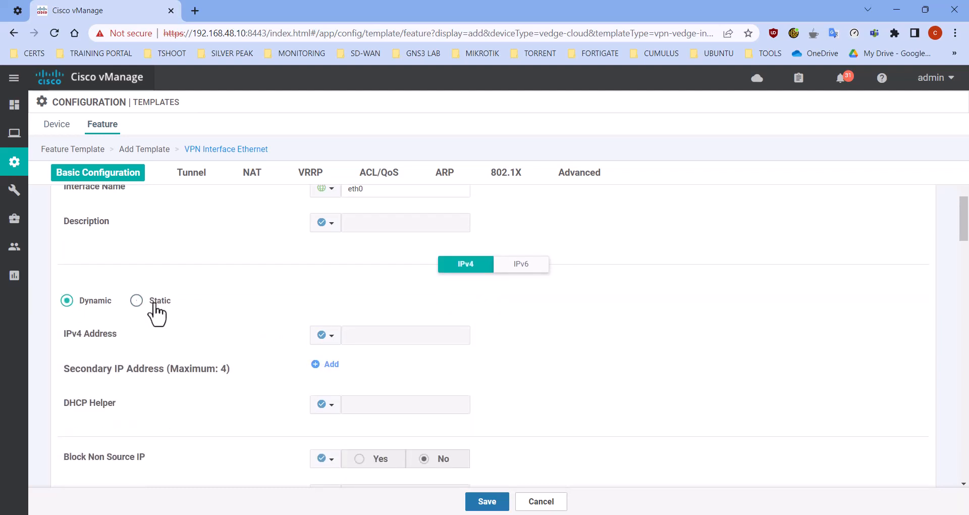
Open the scope choices for the static IPv4 address and save the eth0 interface template
{"action": "left_click", "coordinate": [321, 336]}
{"action": "left_click", "coordinate": [524, 406]}
{"action": "left_click", "coordinate": [487, 501]}
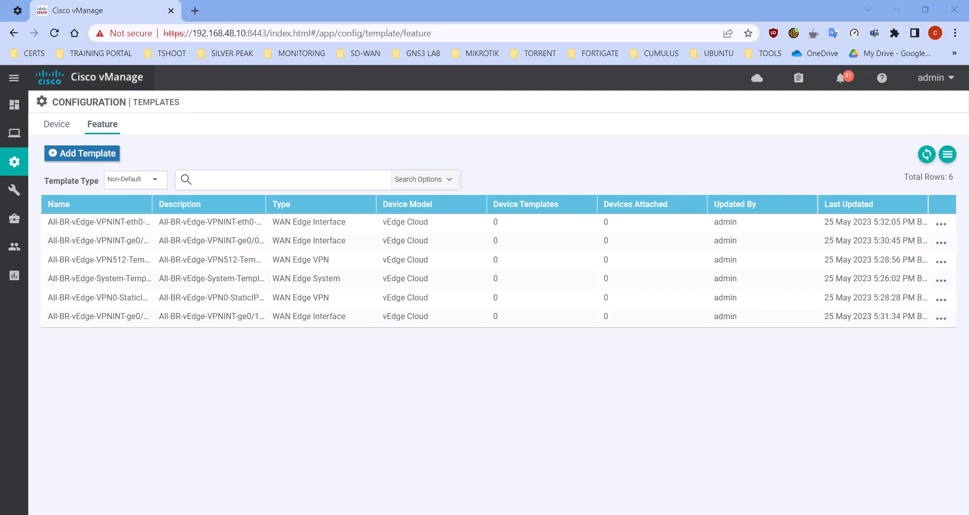
Start a new OSPF feature template for the vEdge Cloud device model
{"action": "left_click", "coordinate": [105, 157]}
{"action": "scroll", "coordinate": [135, 378], "scroll_direction": "down", "scroll_amount": 10}
{"action": "scroll", "coordinate": [135, 377], "scroll_direction": "down", "scroll_amount": 5}
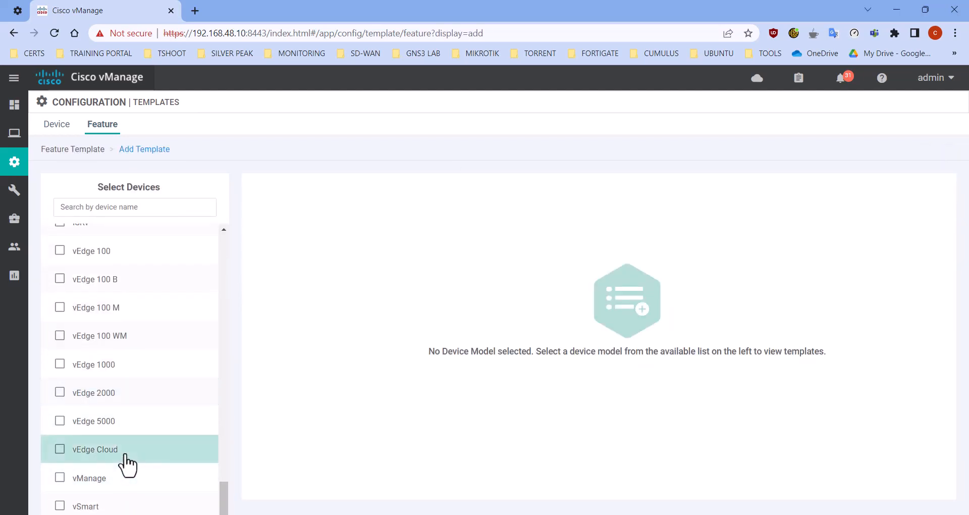
{"action": "left_click", "coordinate": [124, 451]}
{"action": "scroll", "coordinate": [602, 433], "scroll_direction": "down", "scroll_amount": 10}
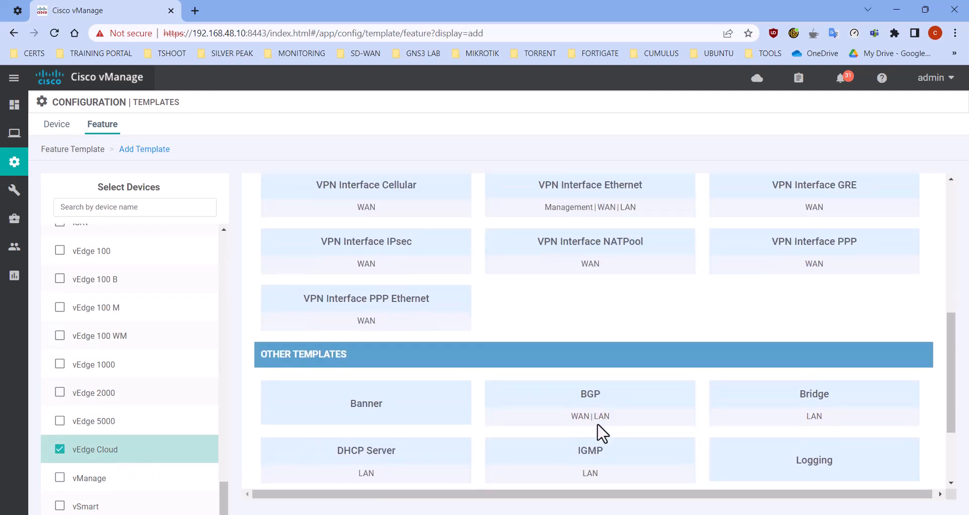
{"action": "left_click", "coordinate": [605, 399]}
{"action": "scroll", "coordinate": [495, 298], "scroll_direction": "up", "scroll_amount": 10}
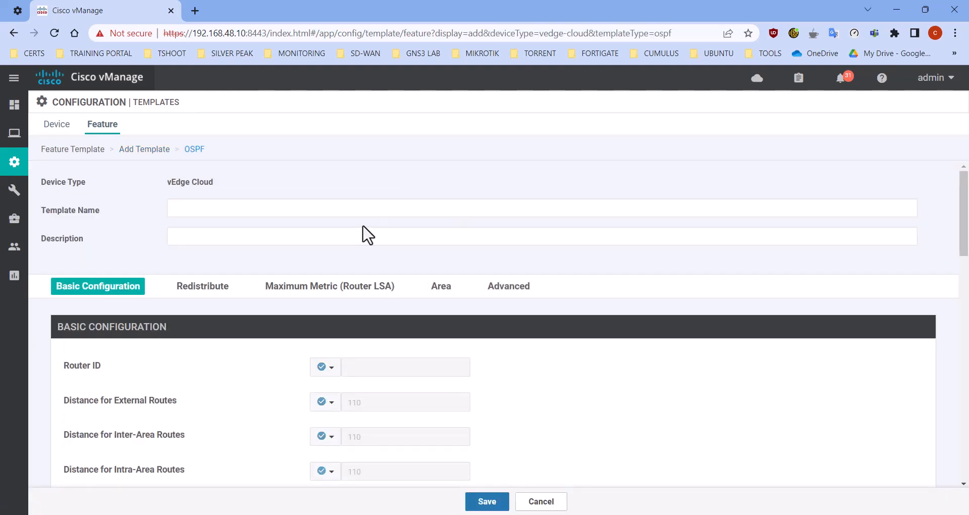
Enter All-BR-vEdge-VPN0-OSPF-Template as both the name and the description of the OSPF template
{"action": "left_click", "coordinate": [362, 210]}
{"action": "type", "text": "All-BR-vEdge-VPN0-OSPF-Template"}
{"action": "left_click", "coordinate": [447, 233]}
{"action": "type", "text": "All-BR-vEdge-VPN0-OSPF-Template"}
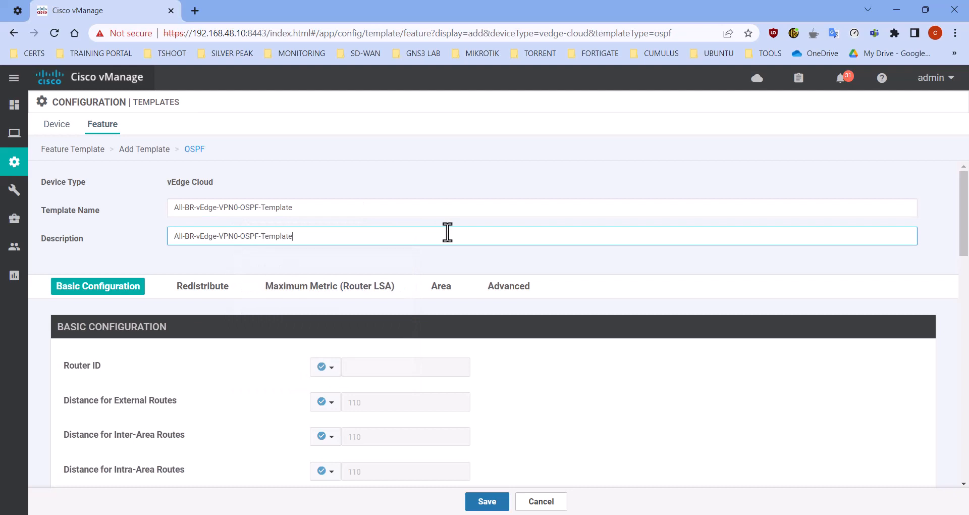
{"action": "scroll", "coordinate": [566, 355], "scroll_direction": "down", "scroll_amount": 1}
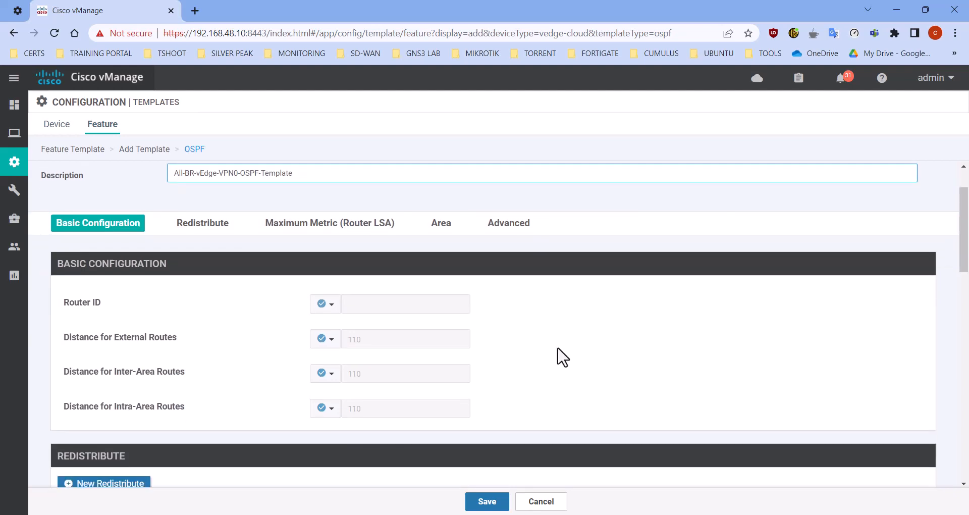
{"action": "left_click", "coordinate": [326, 304]}
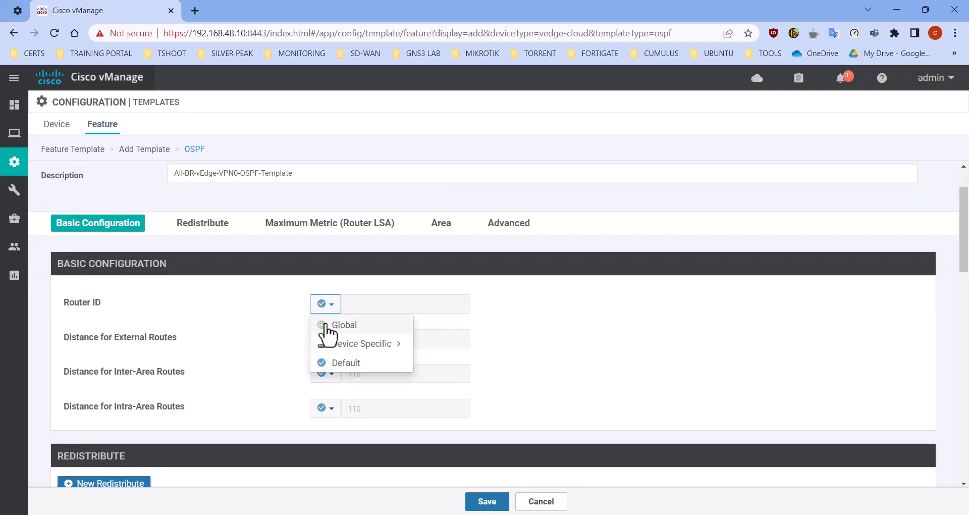
{"action": "left_click", "coordinate": [336, 319]}
{"action": "left_click", "coordinate": [378, 303]}
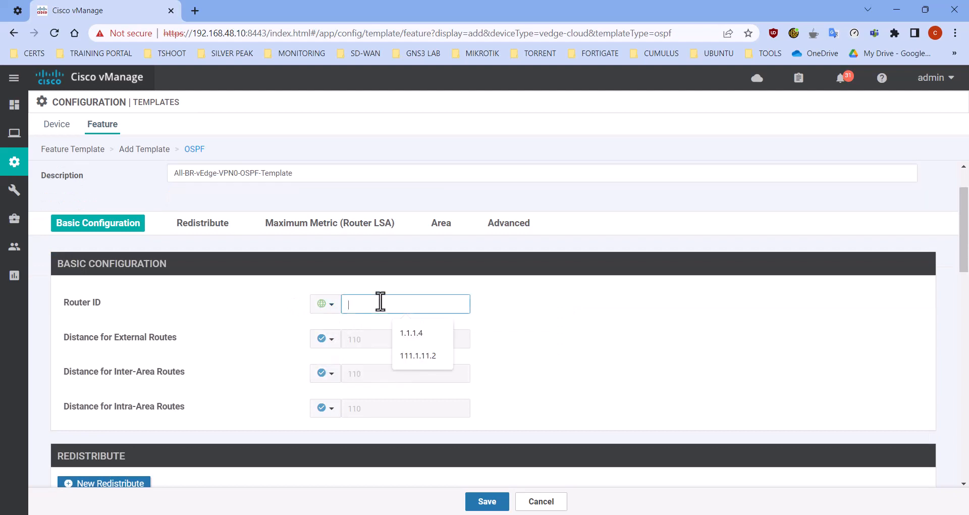
{"action": "left_click", "coordinate": [325, 304]}
{"action": "mouse_move", "coordinate": [361, 344]}
{"action": "left_click", "coordinate": [497, 362]}
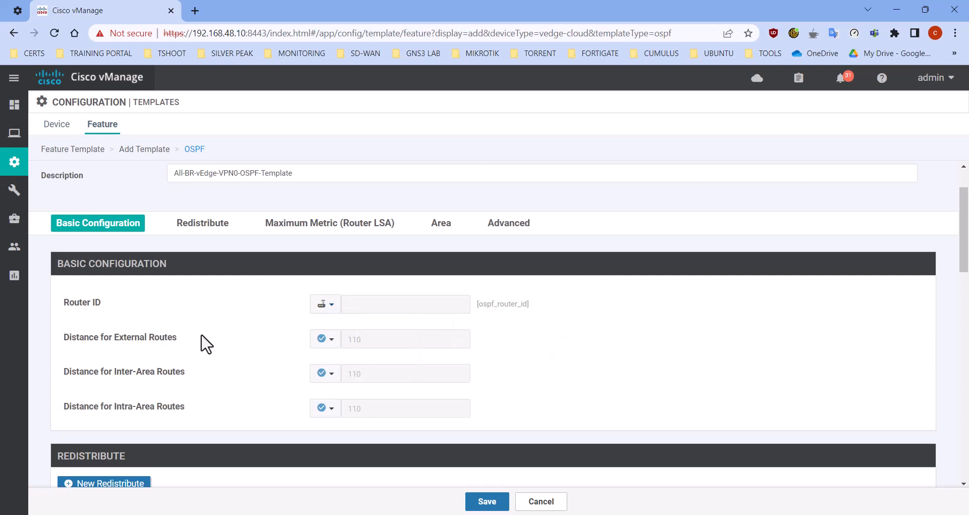
{"action": "left_click", "coordinate": [325, 305]}
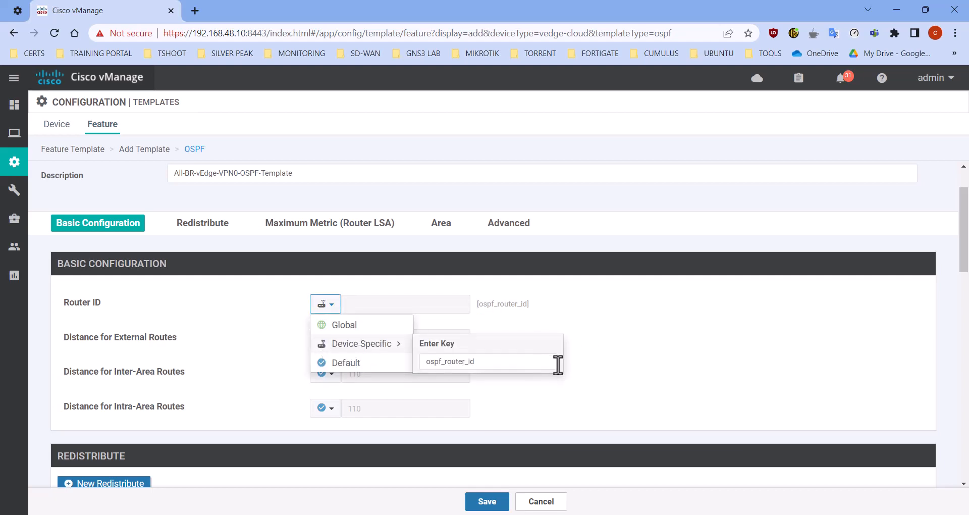
{"action": "left_click", "coordinate": [609, 349]}
{"action": "double_click", "coordinate": [488, 304]}
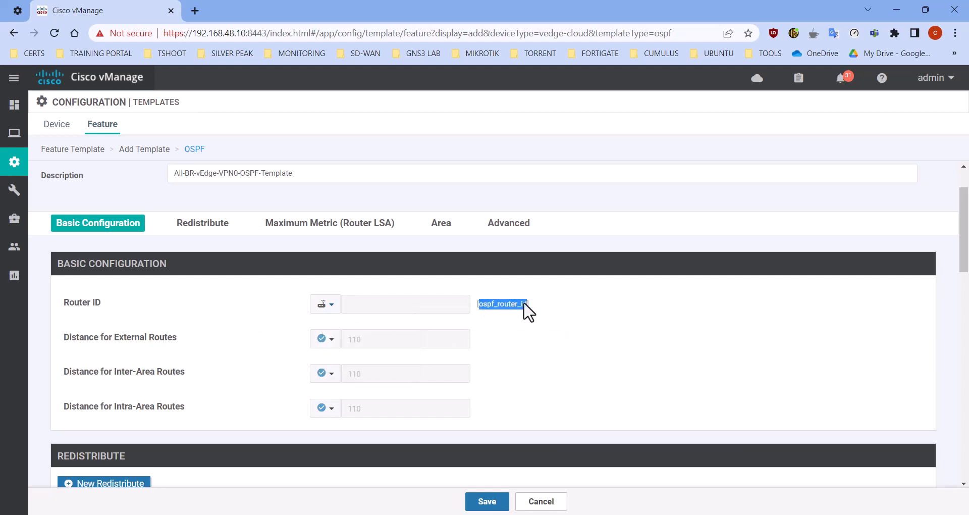
{"action": "left_click", "coordinate": [325, 304]}
{"action": "left_click", "coordinate": [337, 362]}
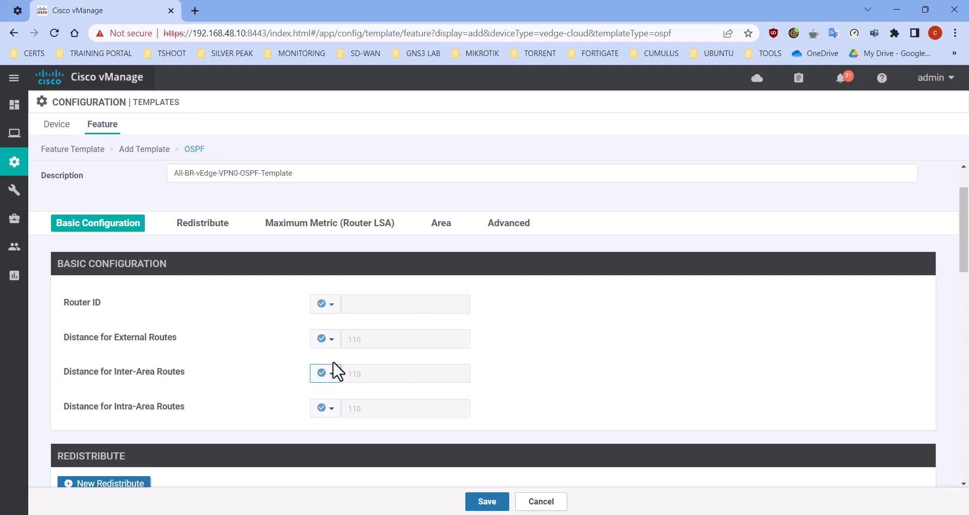
Create a new OSPF area with area number 0
{"action": "scroll", "coordinate": [262, 338], "scroll_direction": "down", "scroll_amount": 3}
{"action": "scroll", "coordinate": [261, 332], "scroll_direction": "down", "scroll_amount": 8}
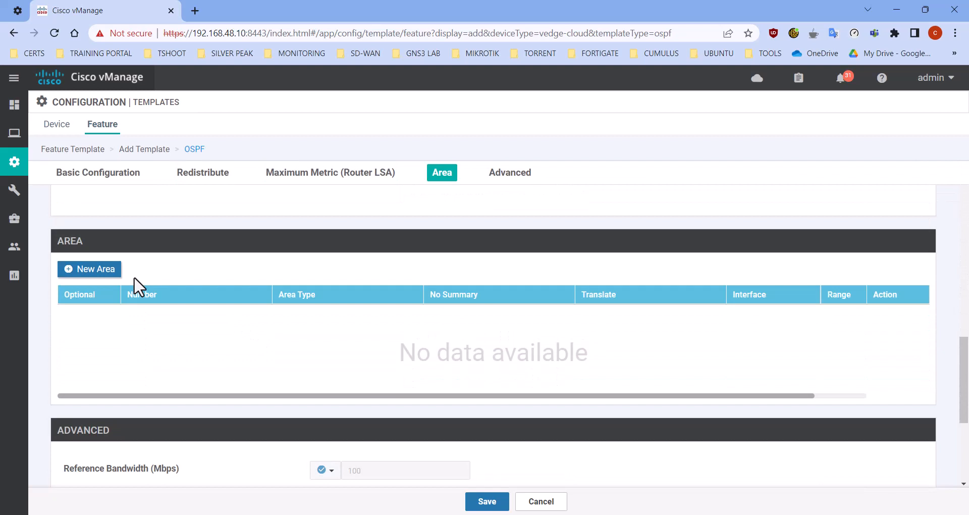
{"action": "left_click", "coordinate": [107, 272]}
{"action": "left_click", "coordinate": [394, 314]}
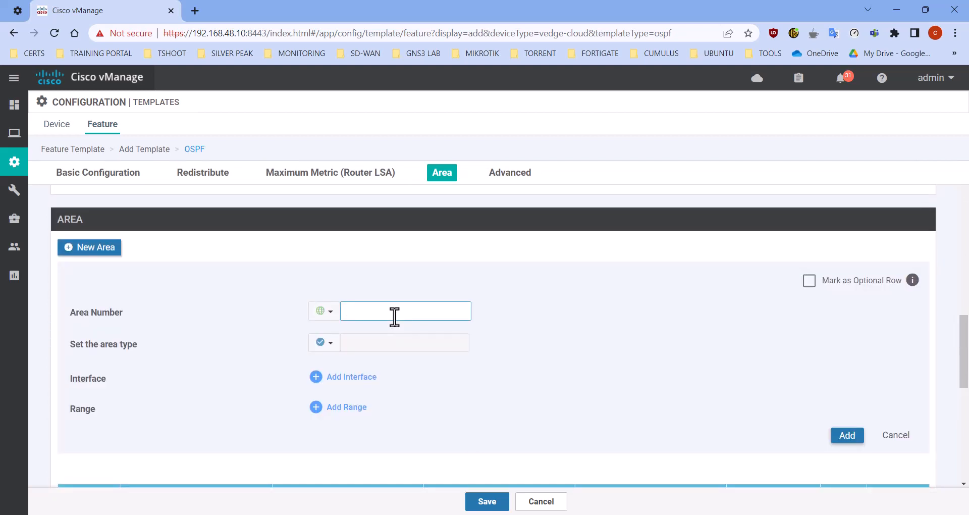
Add an OSPF interface to area 0 and name it ge0/0
{"action": "left_click", "coordinate": [372, 377]}
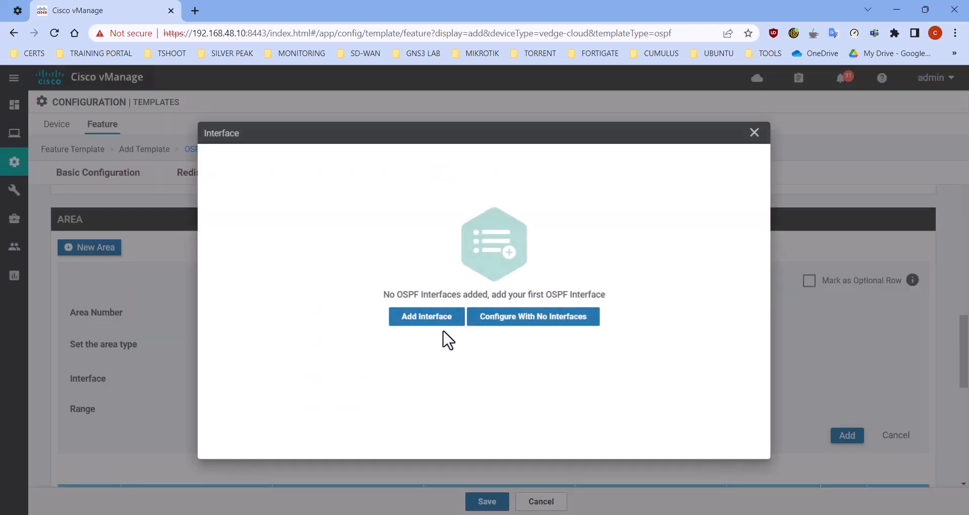
{"action": "left_click", "coordinate": [403, 316]}
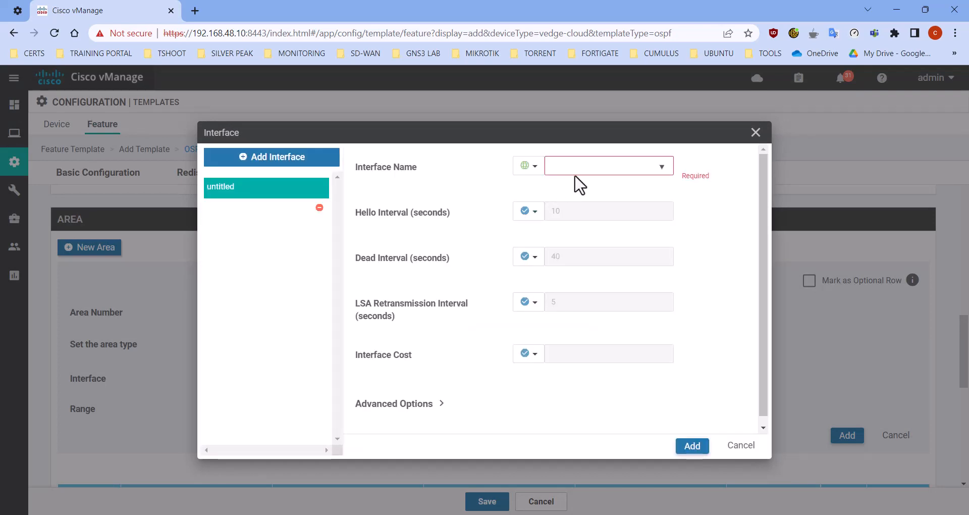
{"action": "left_click", "coordinate": [601, 167]}
{"action": "type", "text": "ge0/"}
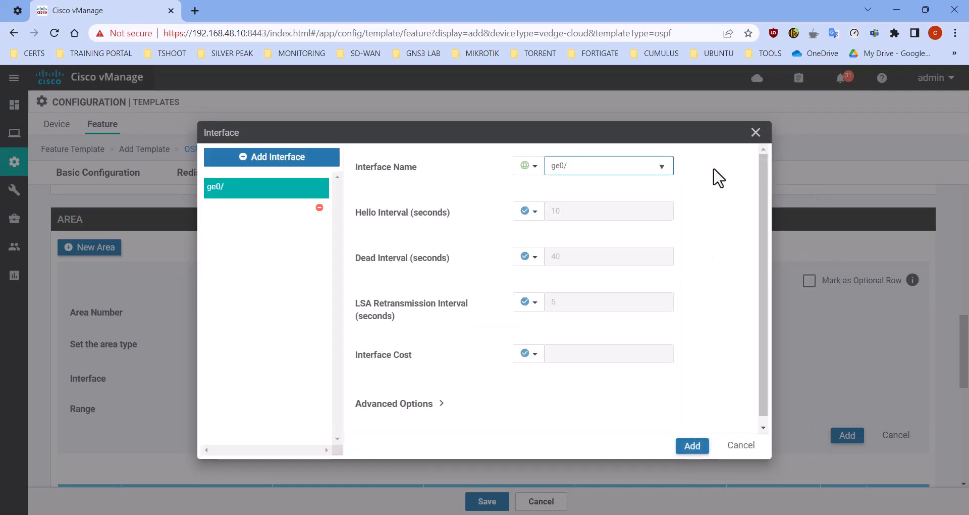
{"action": "type", "text": "0"}
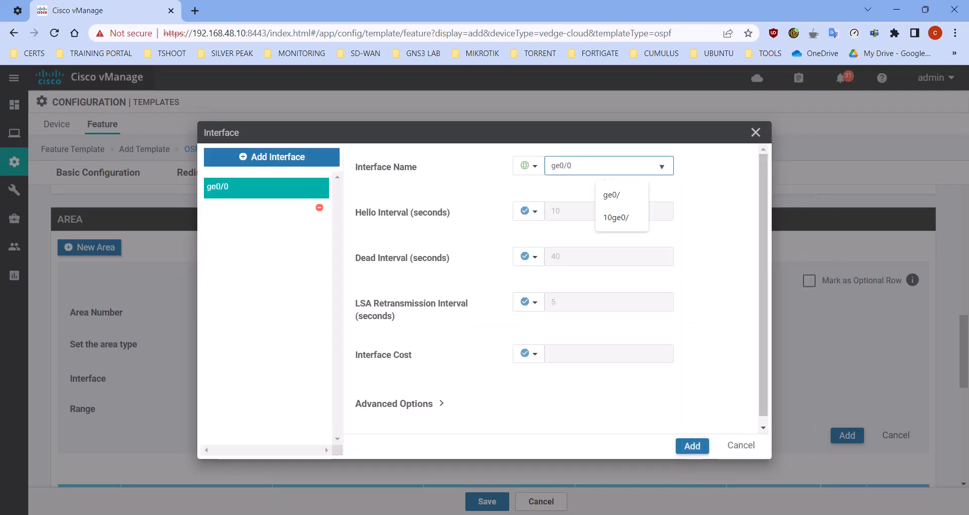
{"action": "key", "text": "alt+Tab"}
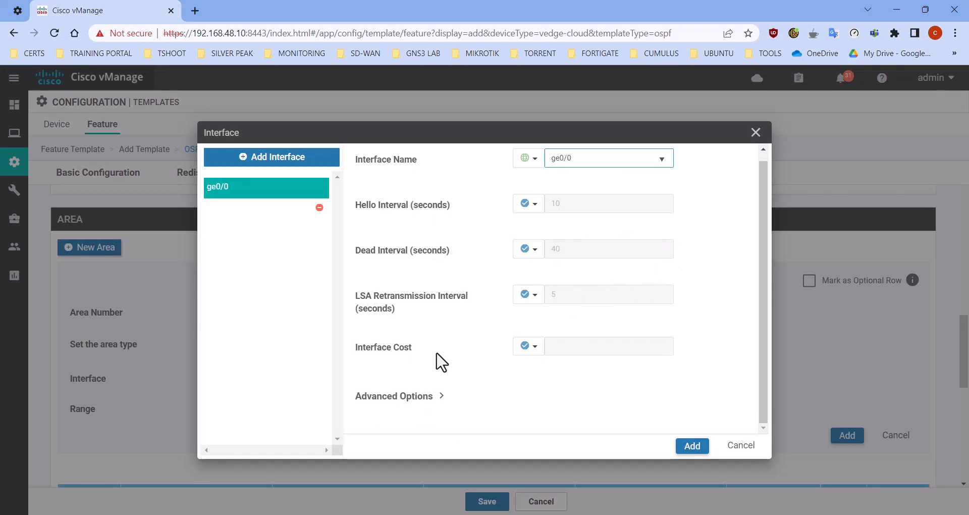
Make the ge0/0 interface's OSPF network type device specific with the key ospf_network_type
{"action": "left_click", "coordinate": [432, 399]}
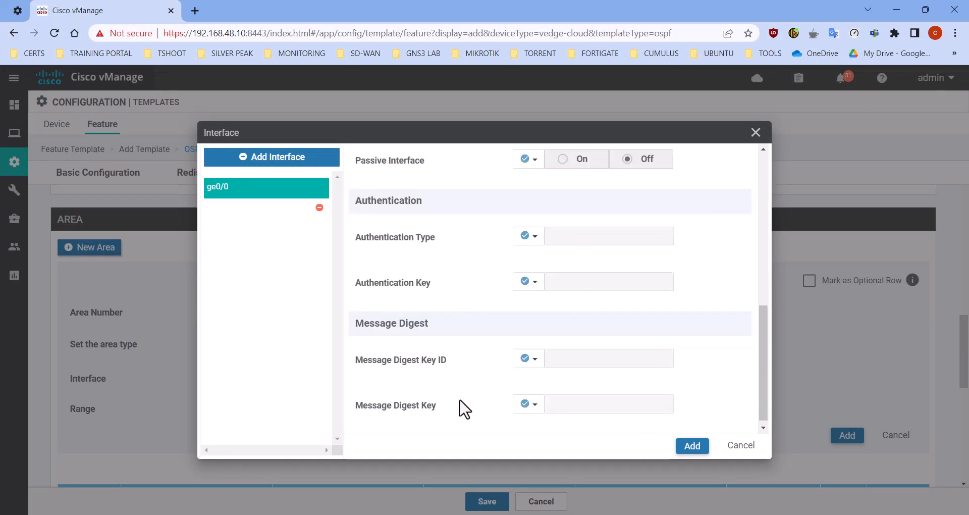
{"action": "scroll", "coordinate": [464, 409], "scroll_direction": "up", "scroll_amount": 4}
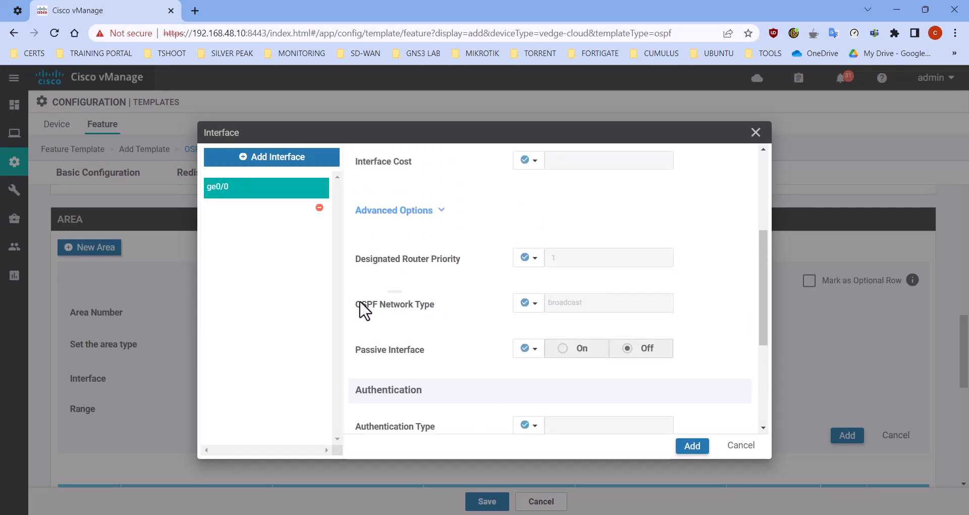
{"action": "left_click", "coordinate": [529, 304]}
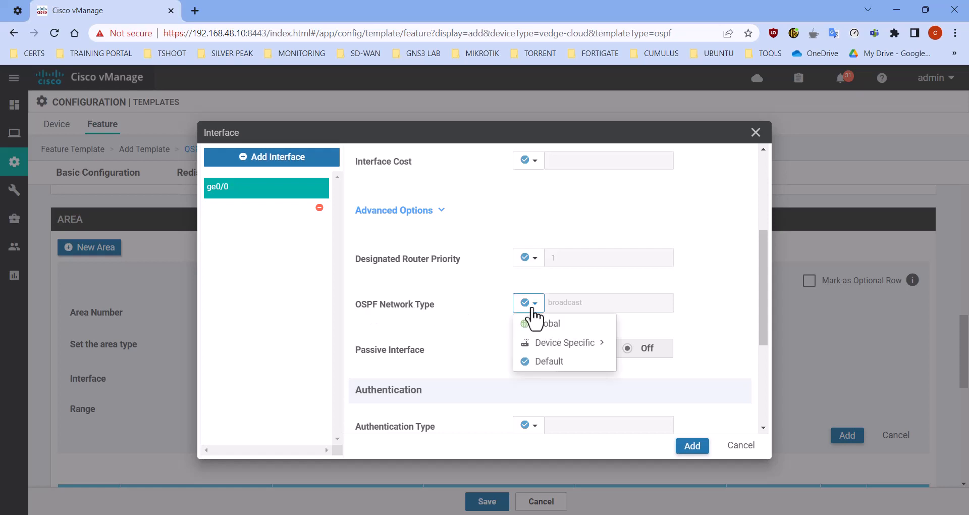
{"action": "mouse_move", "coordinate": [554, 349]}
{"action": "left_click", "coordinate": [685, 365]}
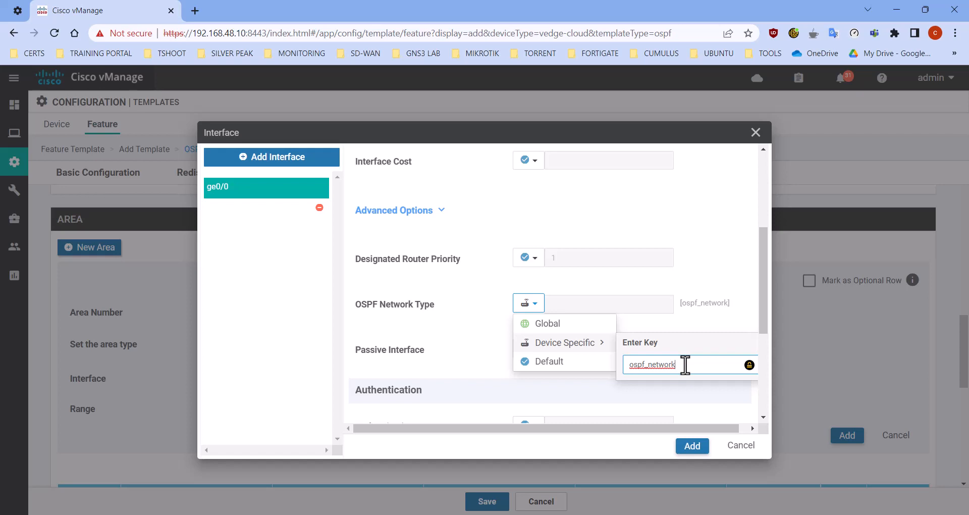
{"action": "type", "text": "_type"}
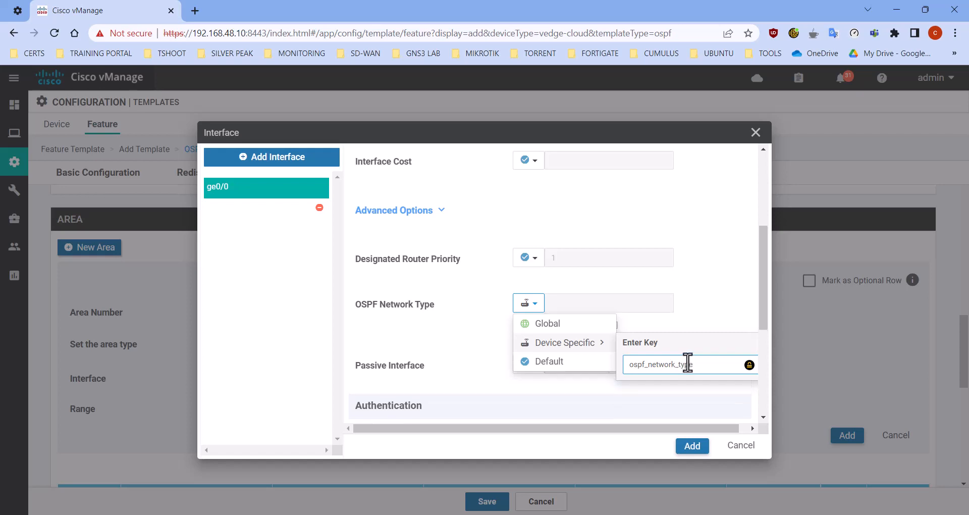
{"action": "key", "text": "Return"}
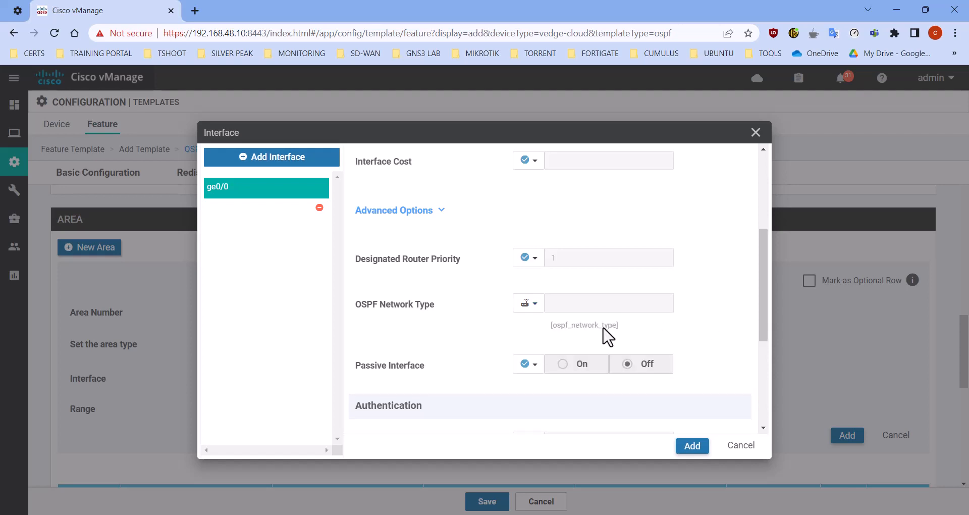
Add the configured interface and area 0 to the OSPF template and save it
{"action": "left_click", "coordinate": [692, 445]}
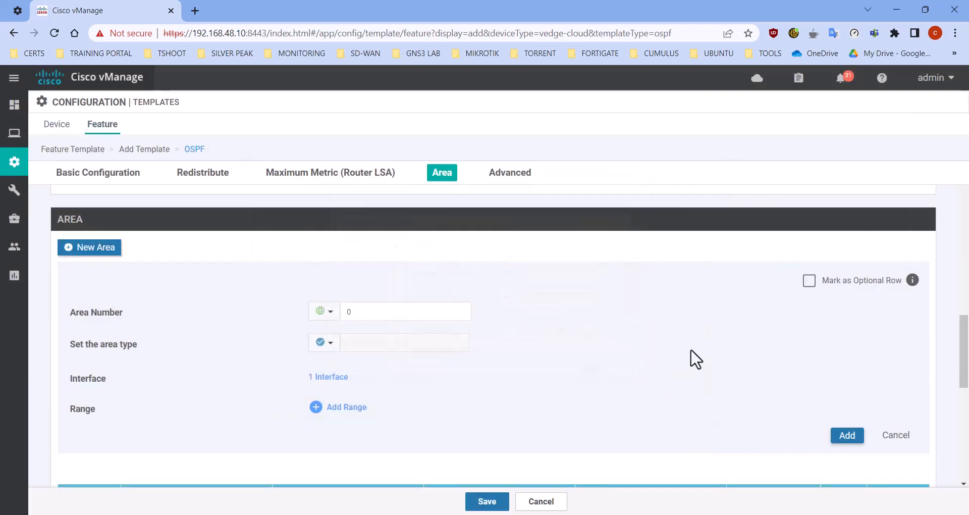
{"action": "left_click", "coordinate": [850, 435]}
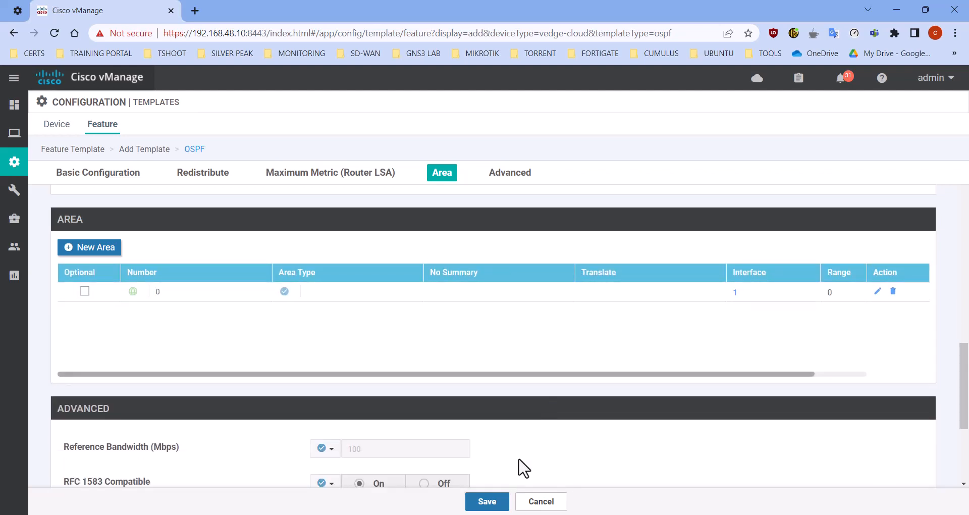
{"action": "left_click", "coordinate": [503, 502]}
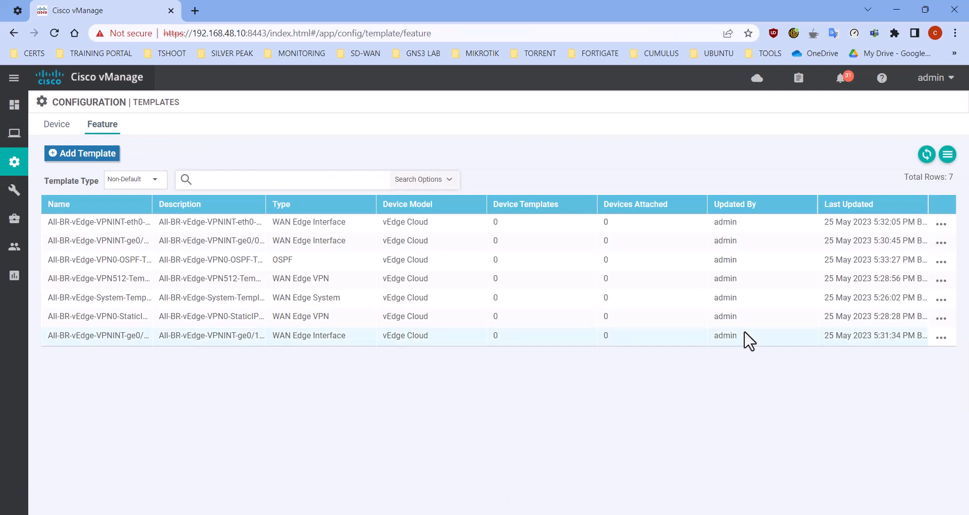
Start a new BGP feature template for the vEdge Cloud device model
{"action": "mouse_move", "coordinate": [14, 132]}
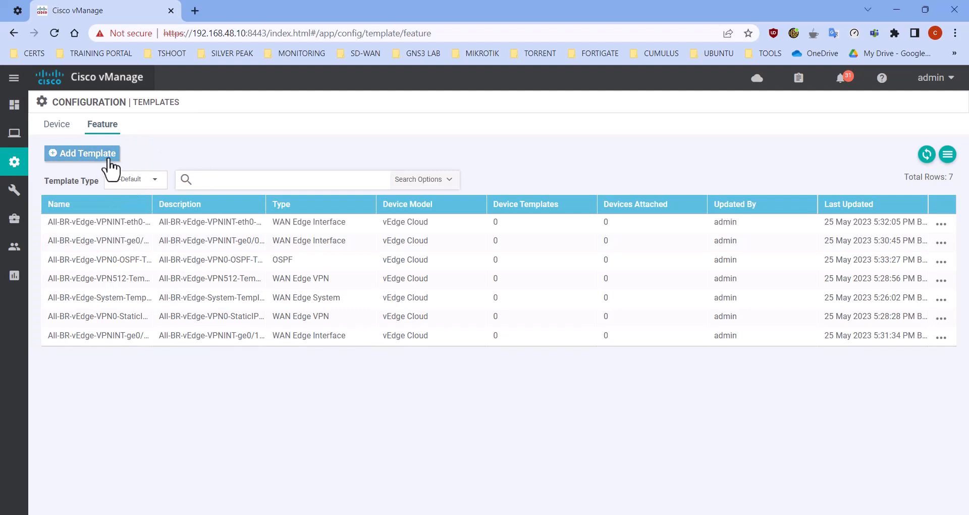
{"action": "left_click", "coordinate": [109, 158]}
{"action": "scroll", "coordinate": [175, 358], "scroll_direction": "down", "scroll_amount": 15}
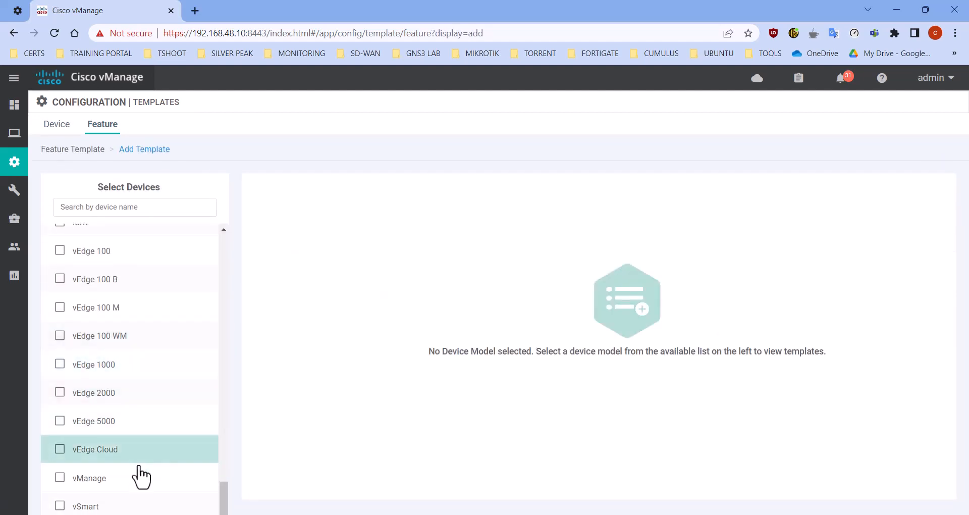
{"action": "left_click", "coordinate": [140, 462]}
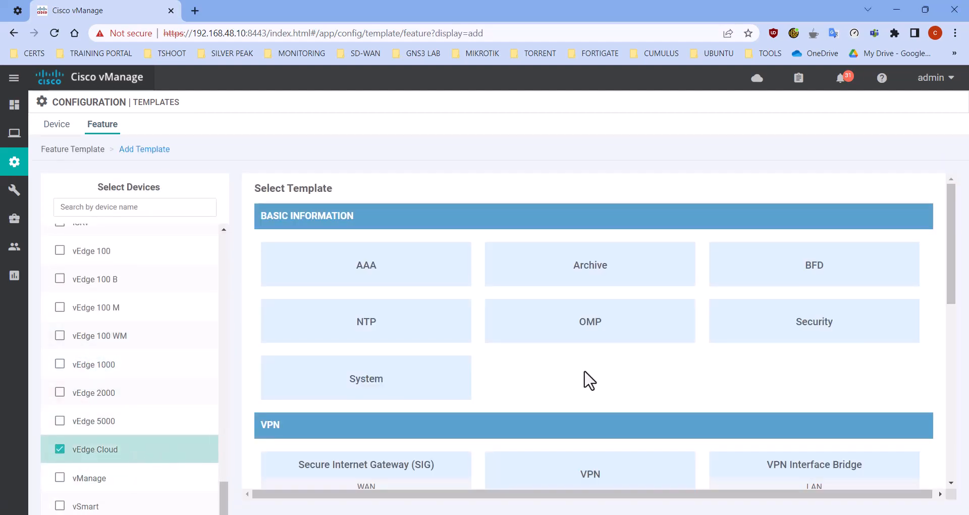
{"action": "scroll", "coordinate": [588, 373], "scroll_direction": "down", "scroll_amount": 10}
{"action": "left_click", "coordinate": [610, 299]}
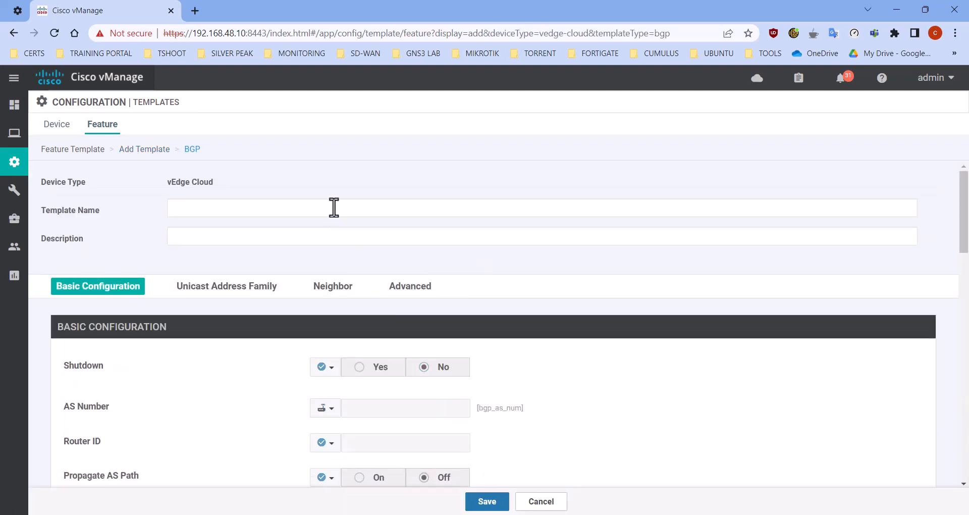
Enter All-BR-HQ-vEdge-VPN0-BGP-Template as both the name and the description of the BGP template
{"action": "left_click", "coordinate": [333, 207]}
{"action": "type", "text": "All-BR-HQ-vEdge-VPN0-BGP-Template"}
{"action": "left_click", "coordinate": [527, 236]}
{"action": "type", "text": "All-BR-HQ-vEdge-VPN0-BGP-Template"}
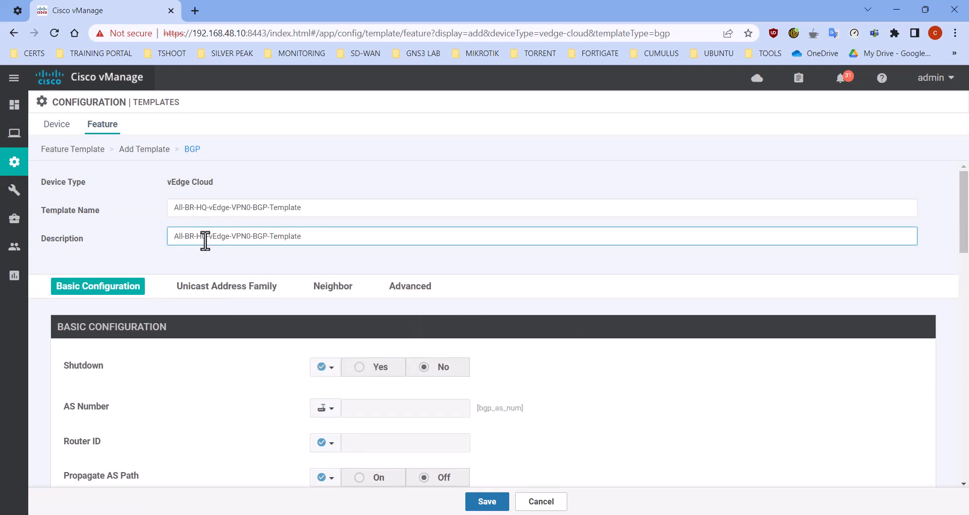
Set Shutdown to a global No in the BGP template's basic configuration
{"action": "scroll", "coordinate": [592, 338], "scroll_direction": "down", "scroll_amount": 1}
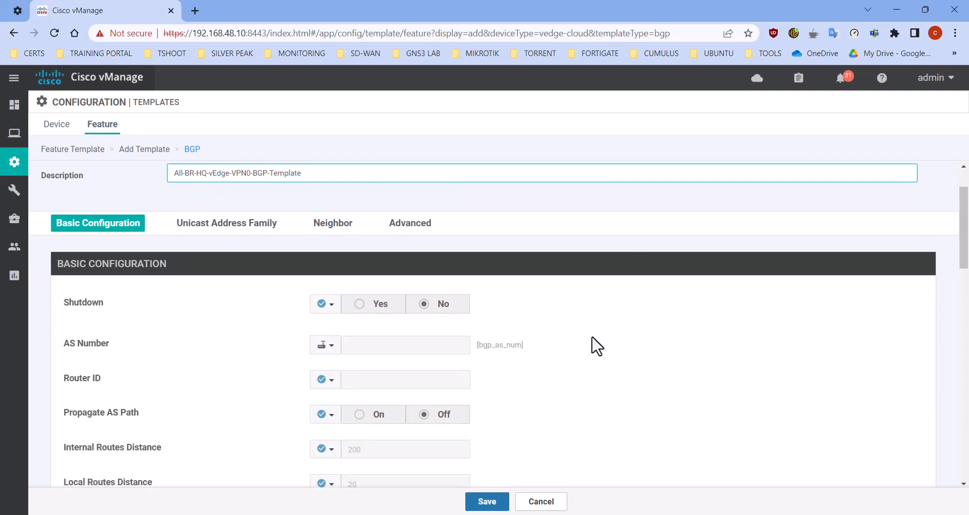
{"action": "scroll", "coordinate": [592, 344], "scroll_direction": "down", "scroll_amount": 1}
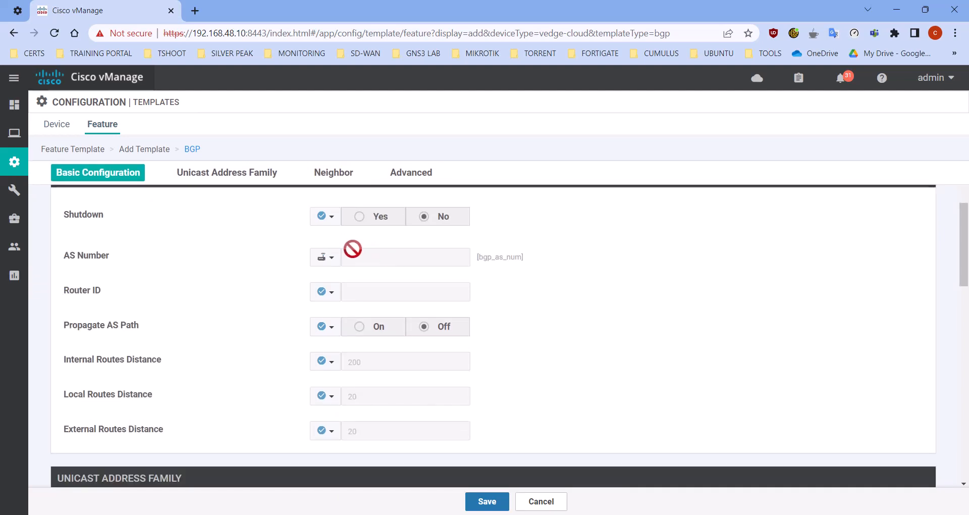
{"action": "left_click", "coordinate": [325, 217]}
{"action": "left_click", "coordinate": [329, 238]}
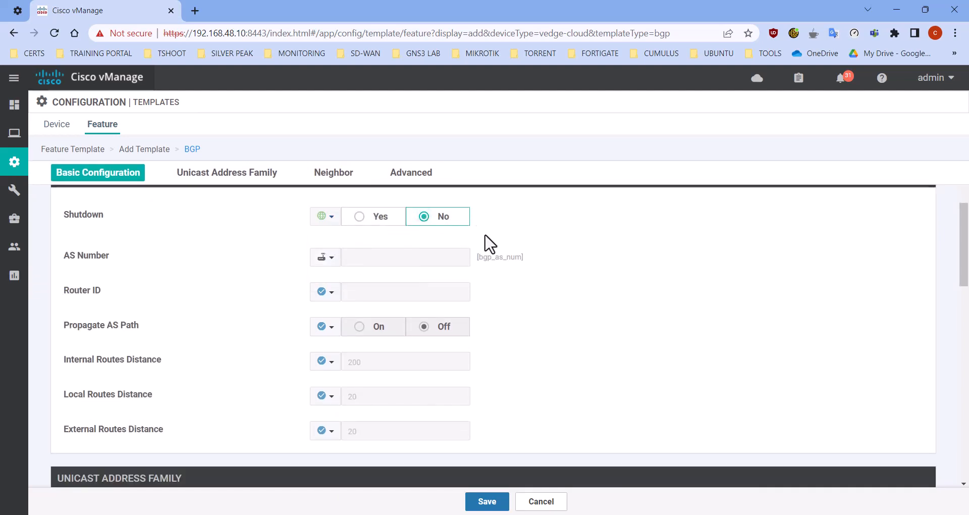
Make the BGP template's AS Number device-specific with the key bgp_as_number
{"action": "left_click", "coordinate": [325, 257]}
{"action": "mouse_move", "coordinate": [331, 299]}
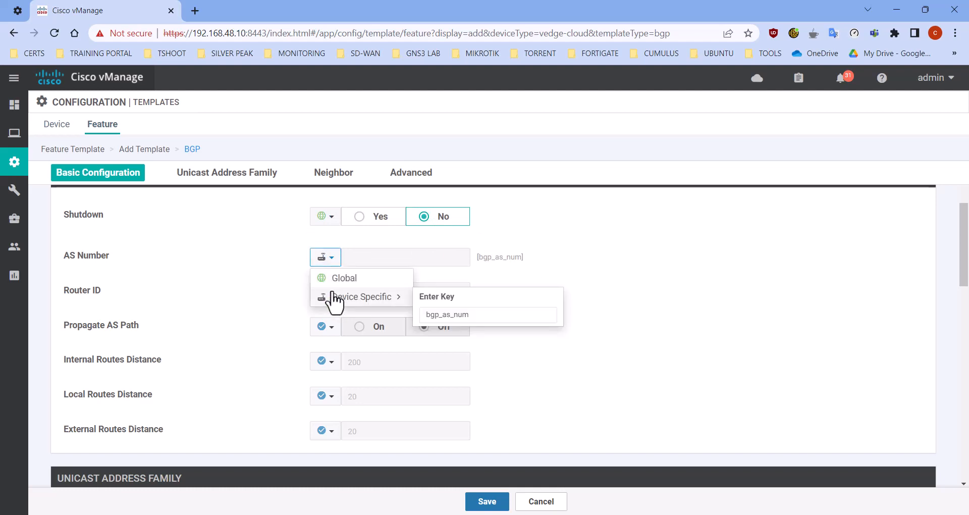
{"action": "left_click", "coordinate": [492, 316]}
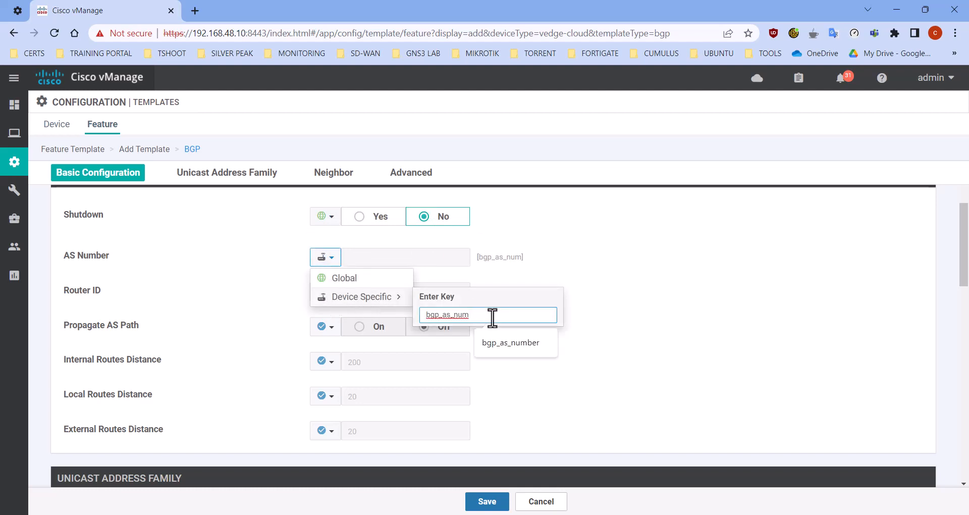
{"action": "type", "text": "ber"}
{"action": "left_click", "coordinate": [684, 346]}
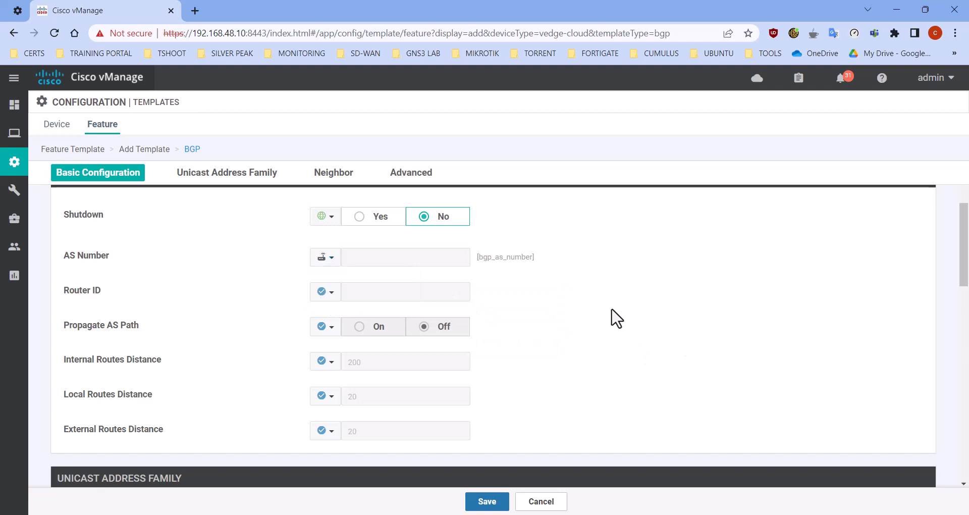
Start a new IPv4 BGP neighbor and make its address device-specific with the key bgp_neighbor_address
{"action": "scroll", "coordinate": [602, 317], "scroll_direction": "down", "scroll_amount": 1}
{"action": "scroll", "coordinate": [512, 301], "scroll_direction": "down", "scroll_amount": 3}
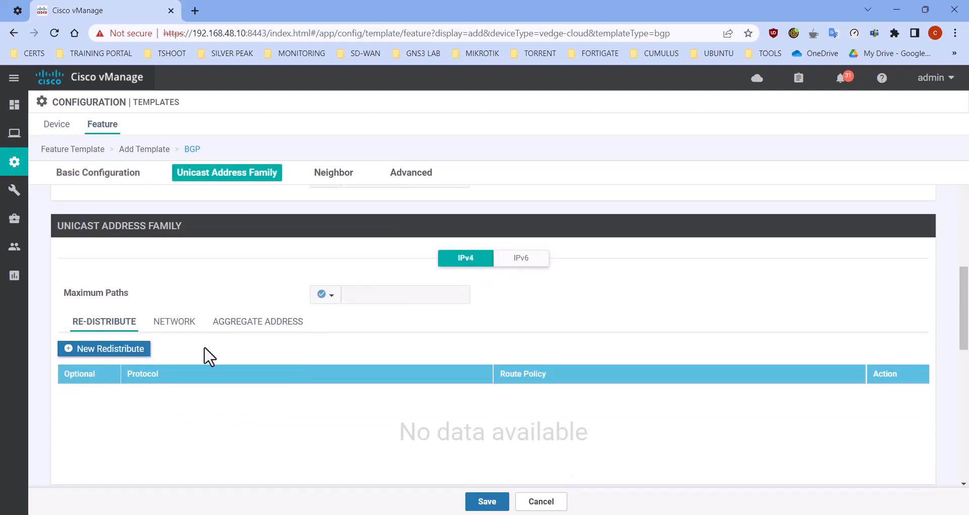
{"action": "scroll", "coordinate": [211, 347], "scroll_direction": "down", "scroll_amount": 5}
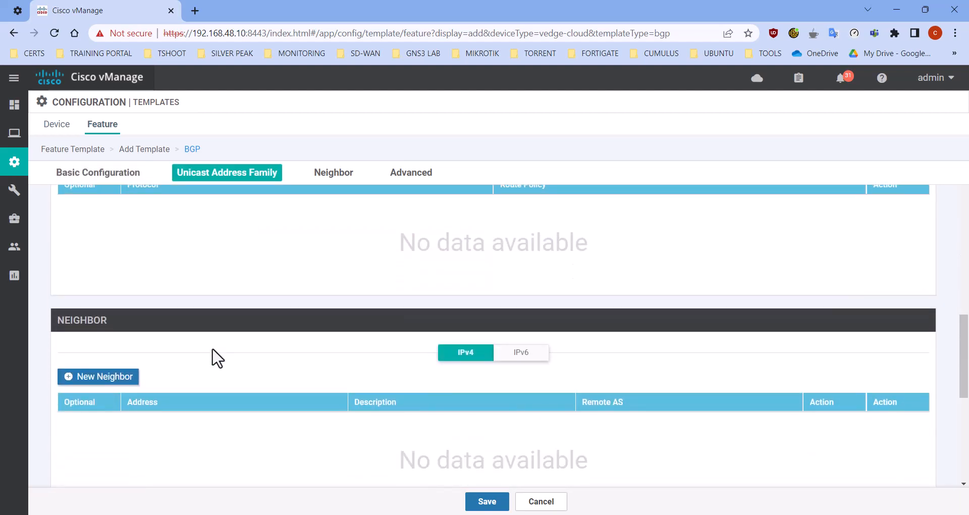
{"action": "left_click", "coordinate": [120, 256]}
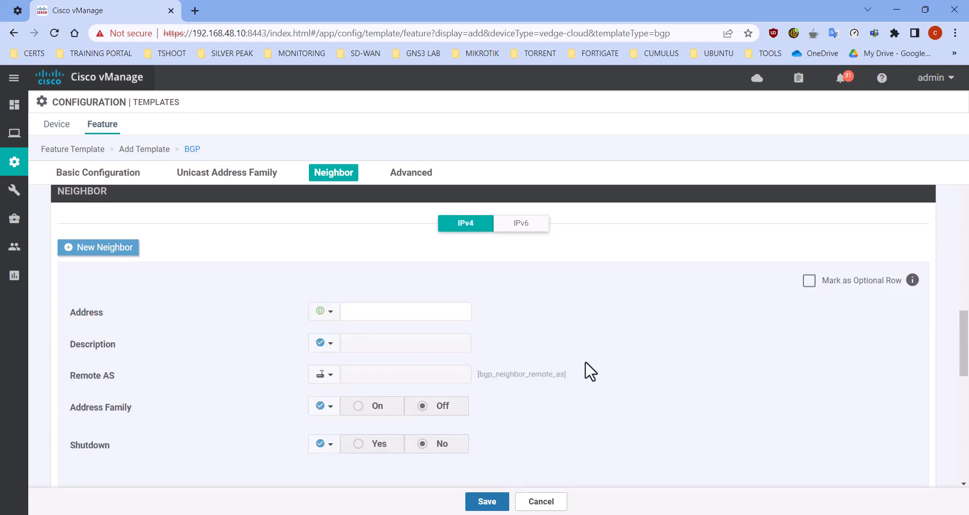
{"action": "left_click", "coordinate": [323, 311]}
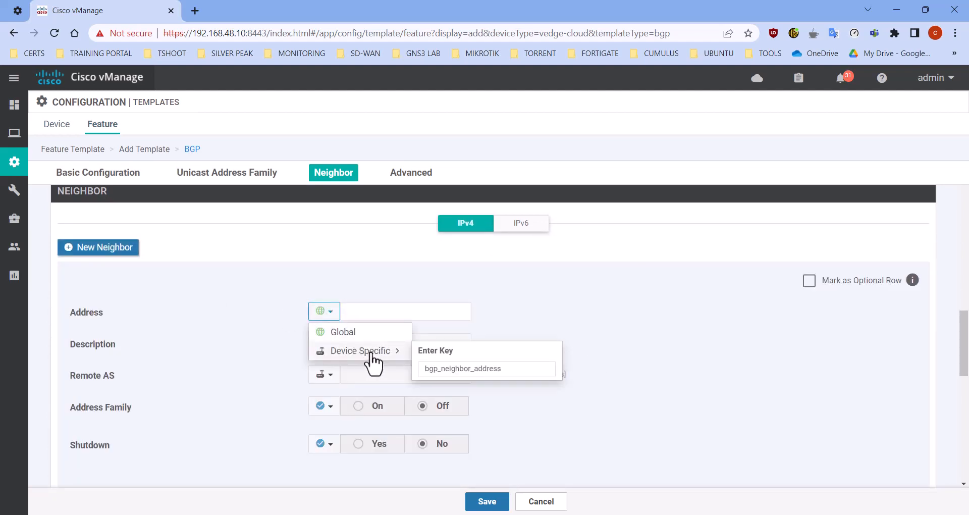
{"action": "left_click", "coordinate": [370, 354]}
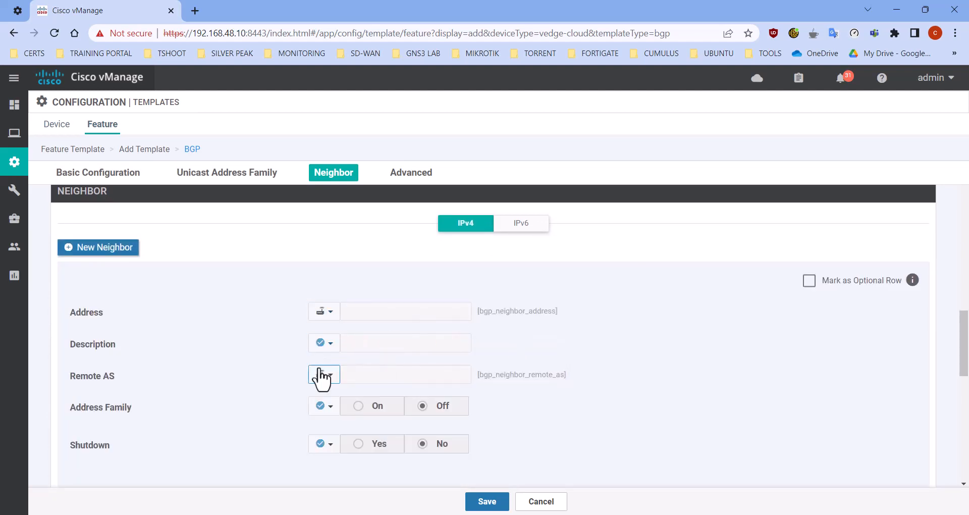
Turn on the neighbor's address family globally, choose ipv4-unicast, and save the BGP template
{"action": "scroll", "coordinate": [331, 385], "scroll_direction": "down", "scroll_amount": 1}
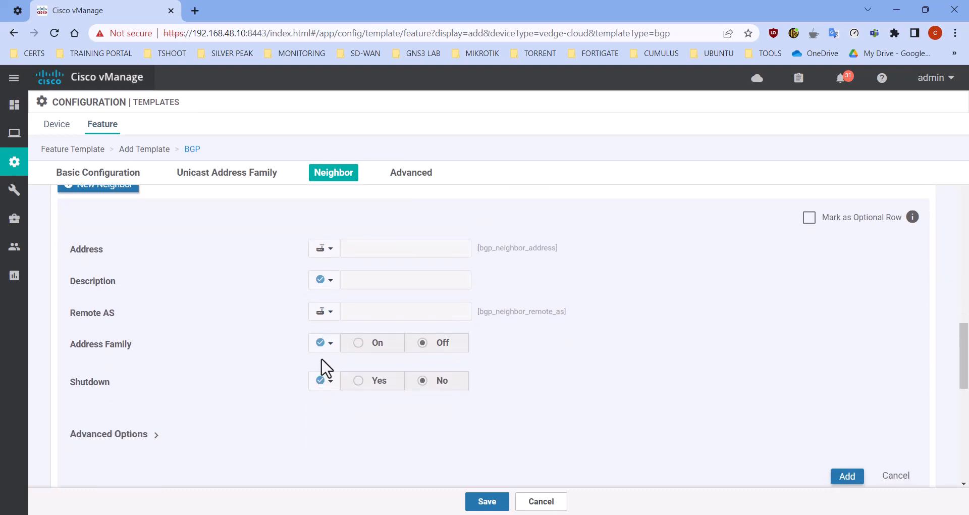
{"action": "left_click", "coordinate": [324, 344]}
{"action": "left_click", "coordinate": [336, 364]}
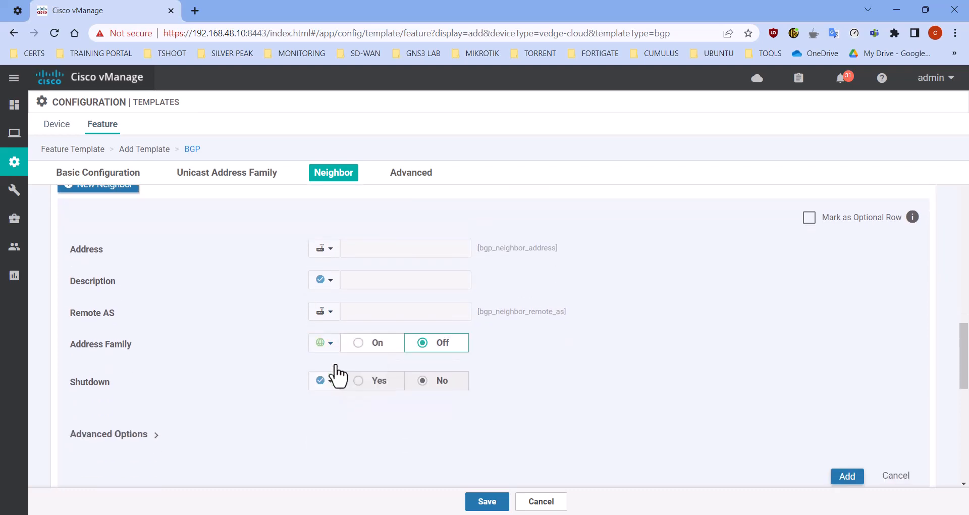
{"action": "left_click", "coordinate": [359, 345]}
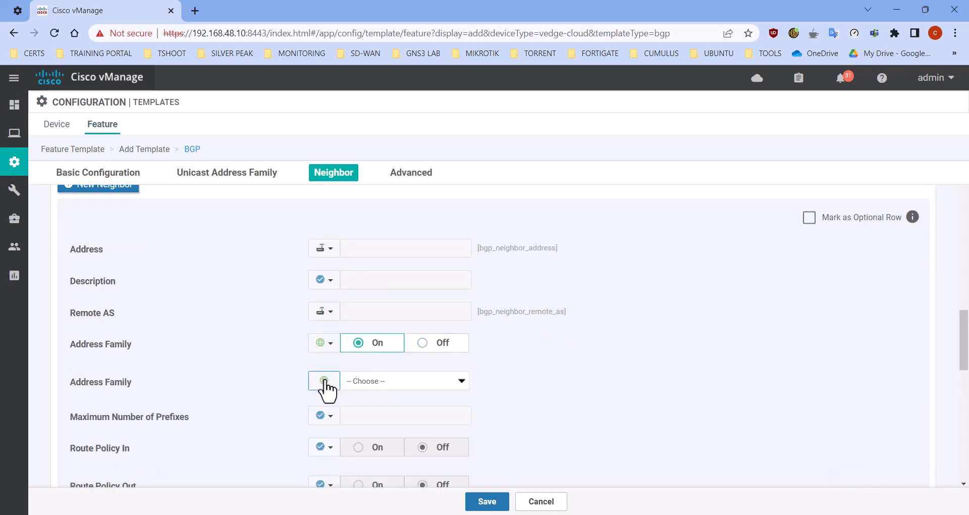
{"action": "left_click", "coordinate": [400, 382]}
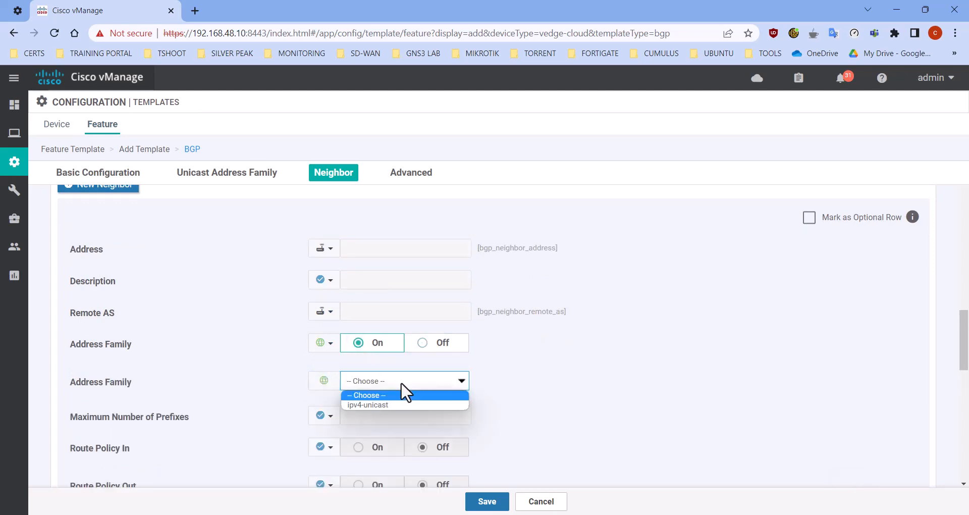
{"action": "left_click", "coordinate": [361, 405]}
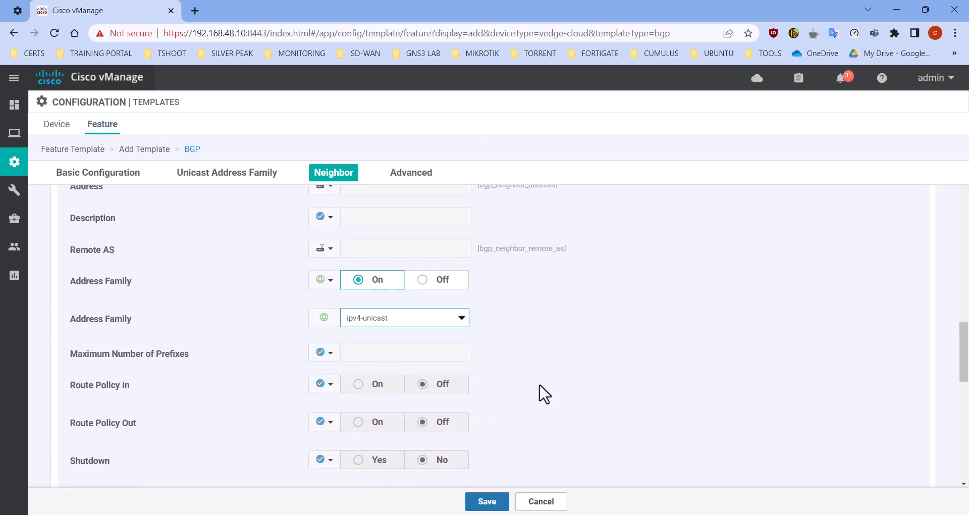
{"action": "left_click", "coordinate": [484, 502]}
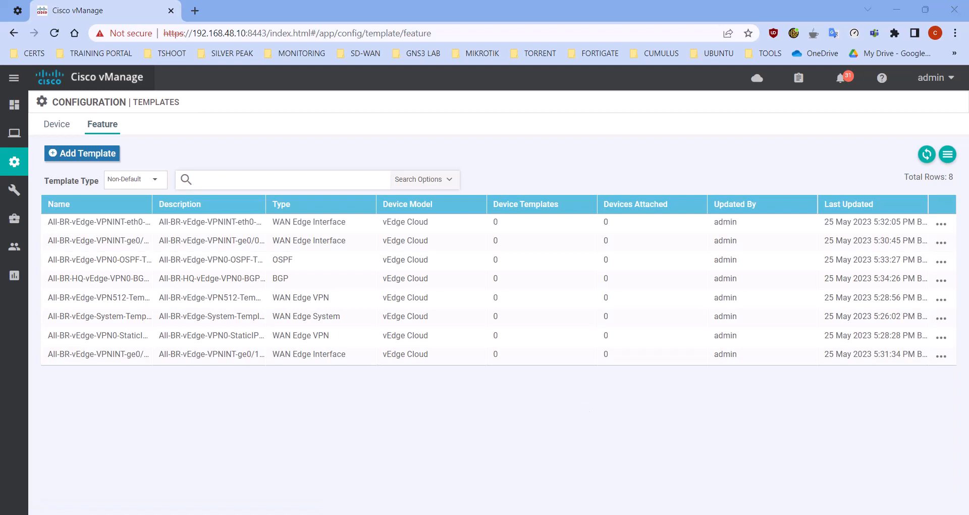
Start a new VPN feature template for the vEdge Cloud device model
{"action": "left_click", "coordinate": [101, 155]}
{"action": "scroll", "coordinate": [139, 312], "scroll_direction": "down", "scroll_amount": 15}
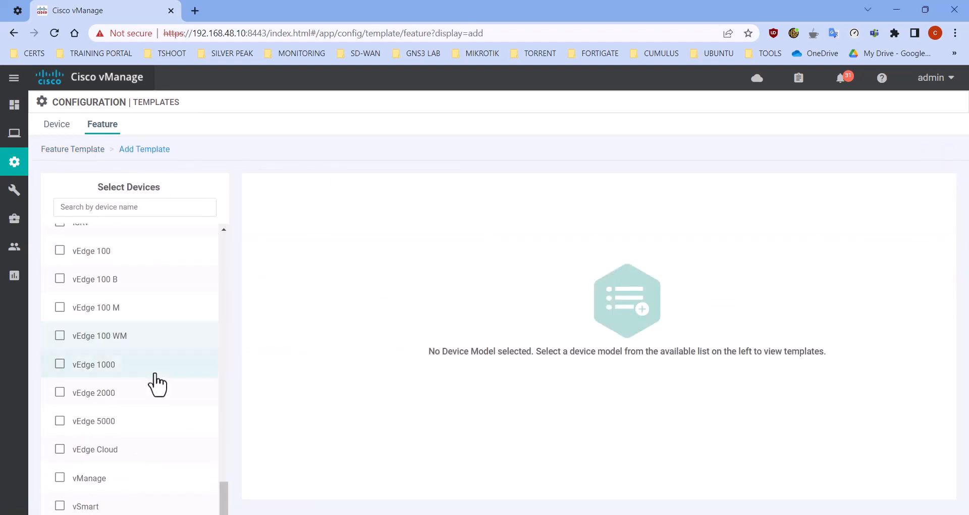
{"action": "left_click", "coordinate": [121, 451]}
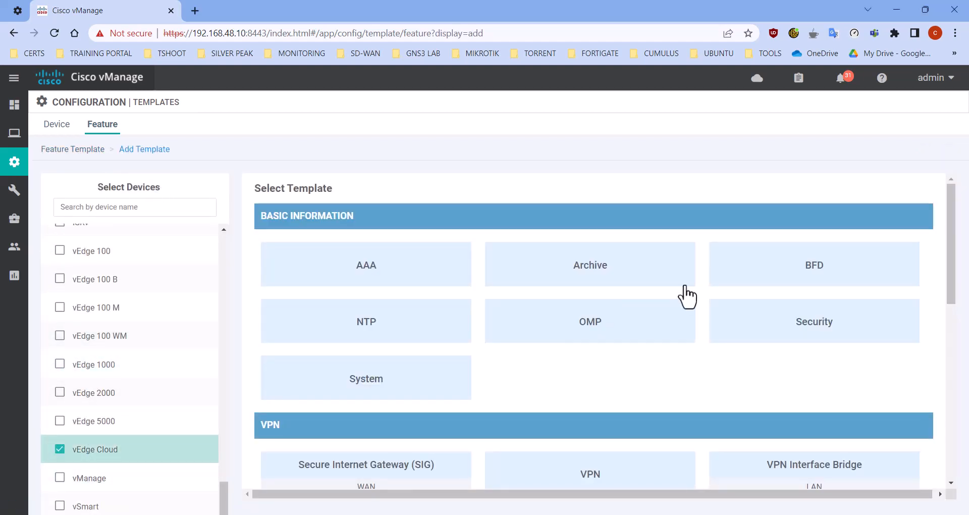
{"action": "scroll", "coordinate": [606, 357], "scroll_direction": "down", "scroll_amount": 1}
{"action": "scroll", "coordinate": [605, 356], "scroll_direction": "down", "scroll_amount": 1}
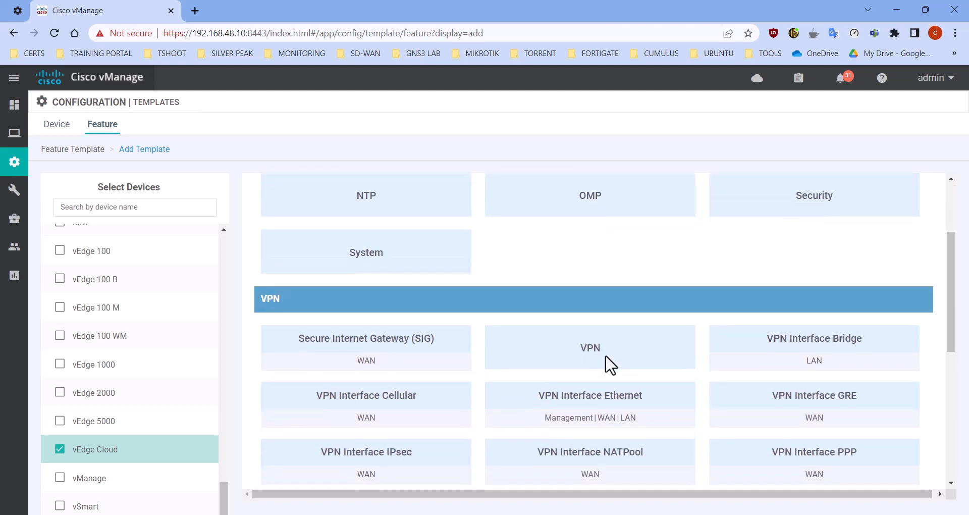
{"action": "left_click", "coordinate": [603, 367]}
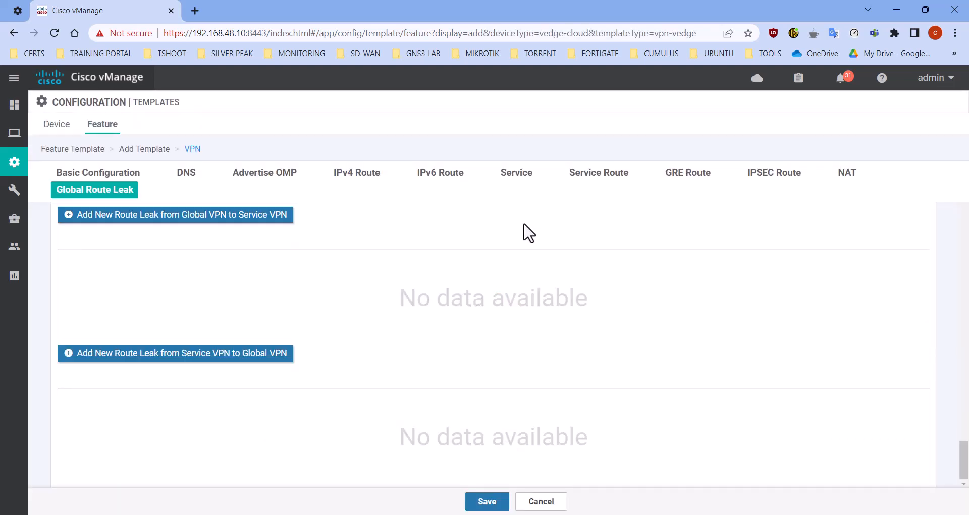
Enter All-BR-HQ-vEdge-VPN0-Template as both the name and the description of the VPN template
{"action": "left_click", "coordinate": [484, 206]}
{"action": "type", "text": "All-BR-HQ-vEdge-VPN0-Template"}
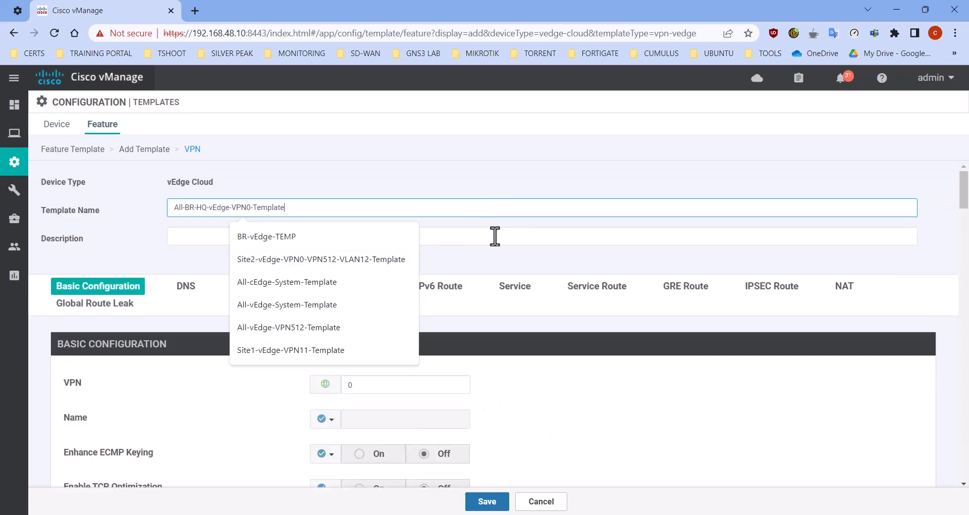
{"action": "left_click", "coordinate": [494, 237]}
{"action": "type", "text": "All-BR-HQ-vEdge-VPN0-Template"}
{"action": "scroll", "coordinate": [558, 363], "scroll_direction": "down", "scroll_amount": 2}
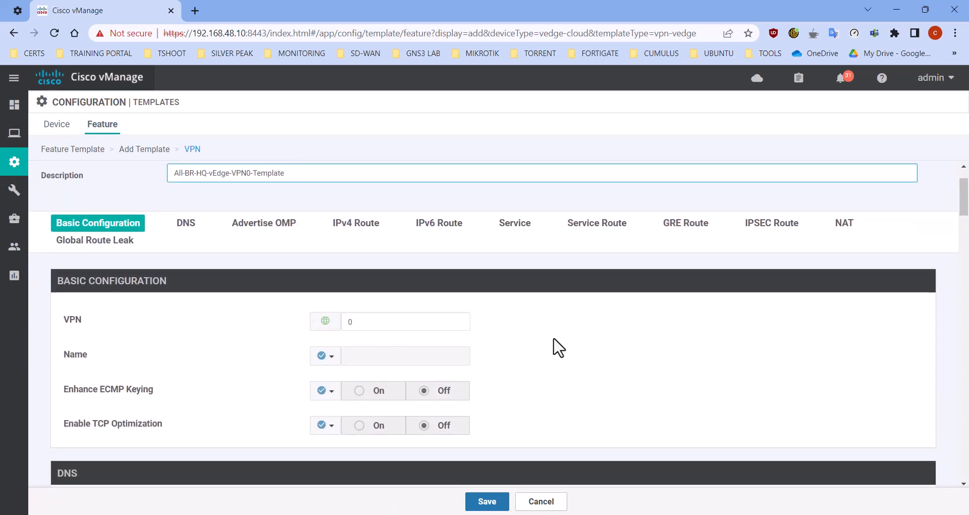
{"action": "scroll", "coordinate": [364, 318], "scroll_direction": "down", "scroll_amount": 3}
{"action": "scroll", "coordinate": [397, 281], "scroll_direction": "up", "scroll_amount": 5}
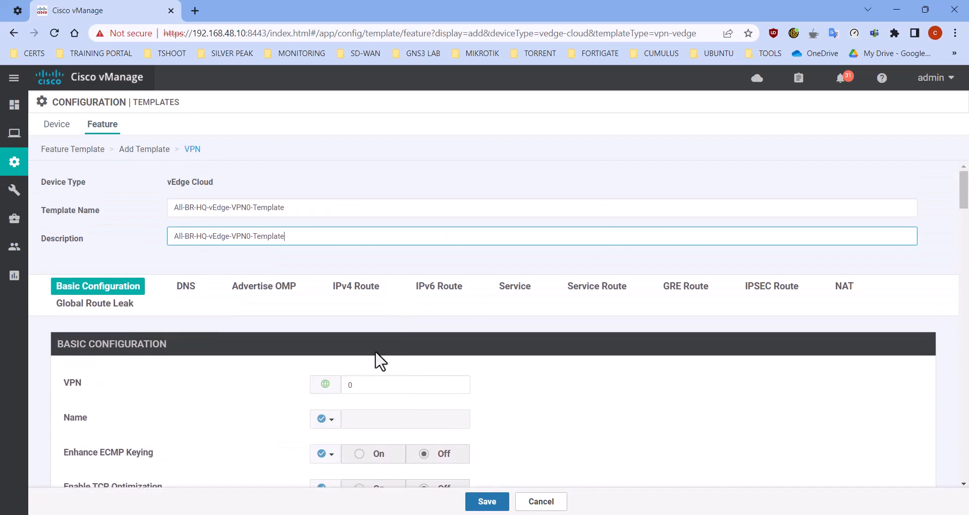
Make the primary and secondary IPv4 DNS addresses device-specific with the keys vpn_dns_primary and vpn_dns_secondary
{"action": "scroll", "coordinate": [379, 359], "scroll_direction": "down", "scroll_amount": 3}
{"action": "scroll", "coordinate": [343, 362], "scroll_direction": "down", "scroll_amount": 2}
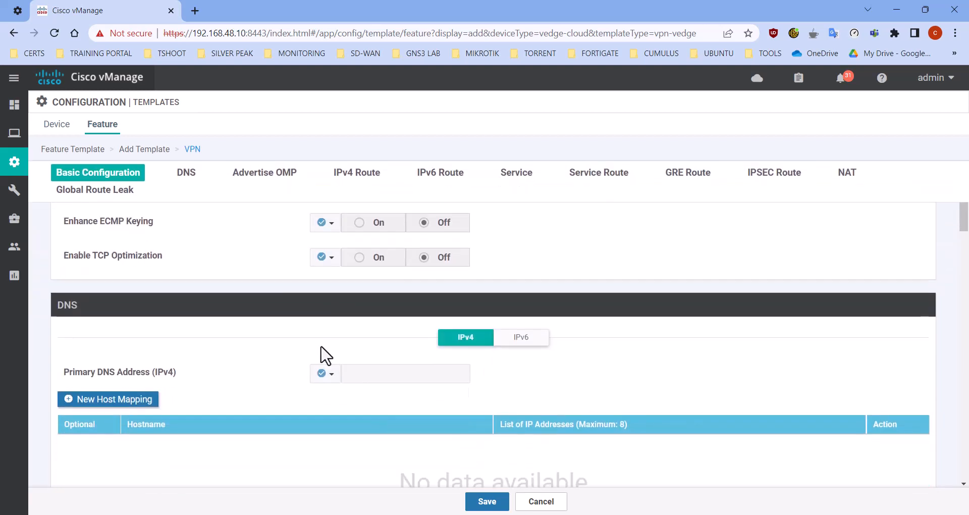
{"action": "left_click", "coordinate": [325, 310]}
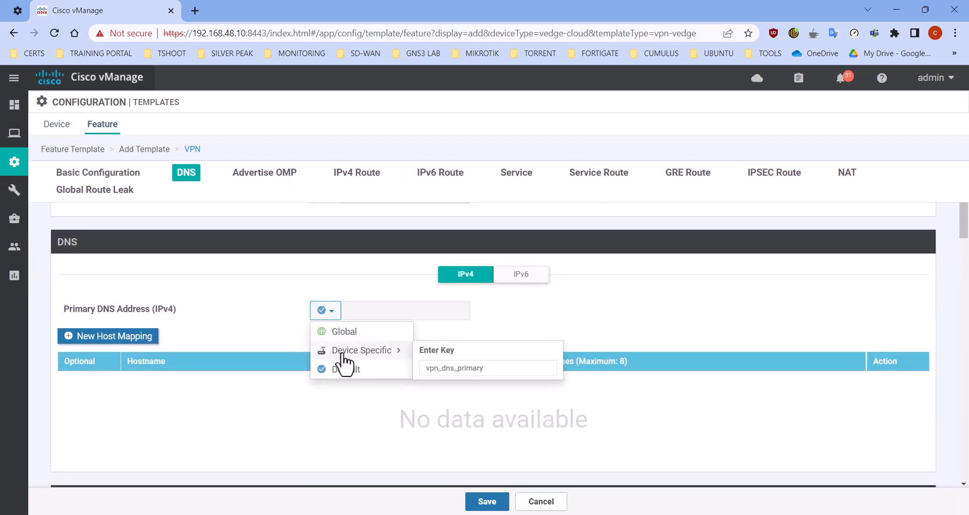
{"action": "left_click", "coordinate": [341, 349]}
{"action": "left_click", "coordinate": [326, 346]}
{"action": "left_click", "coordinate": [360, 384]}
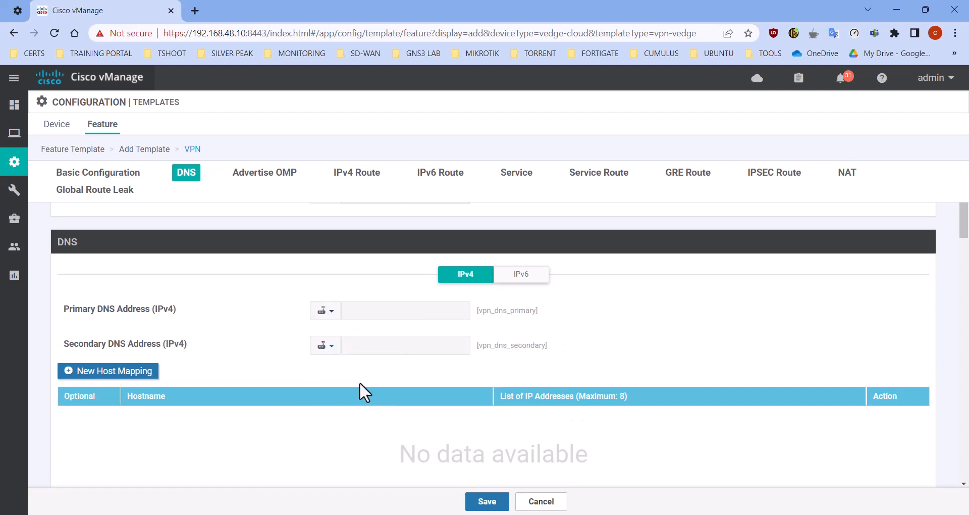
Start a new IPv4 route with prefix 0.0.0.0/0 and add an empty next-hop entry to it
{"action": "scroll", "coordinate": [361, 356], "scroll_direction": "down", "scroll_amount": 6}
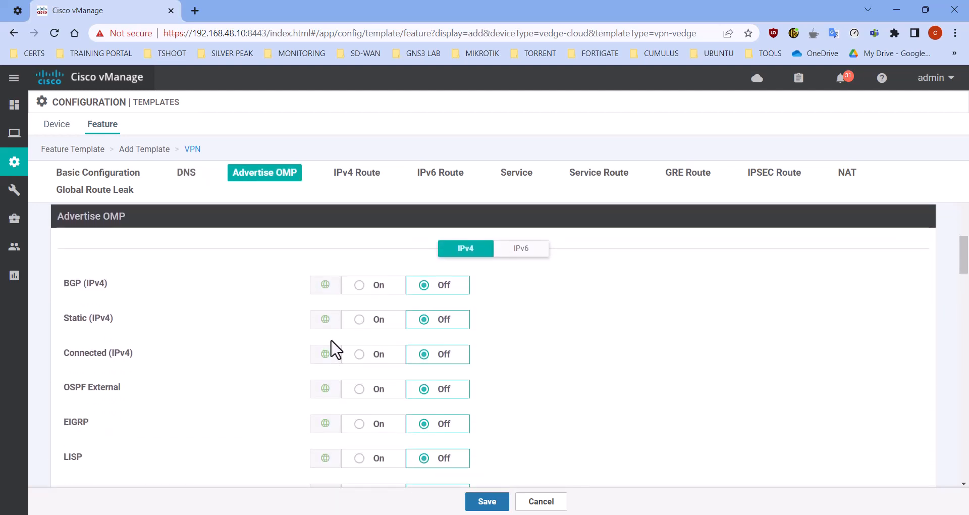
{"action": "scroll", "coordinate": [333, 348], "scroll_direction": "down", "scroll_amount": 8}
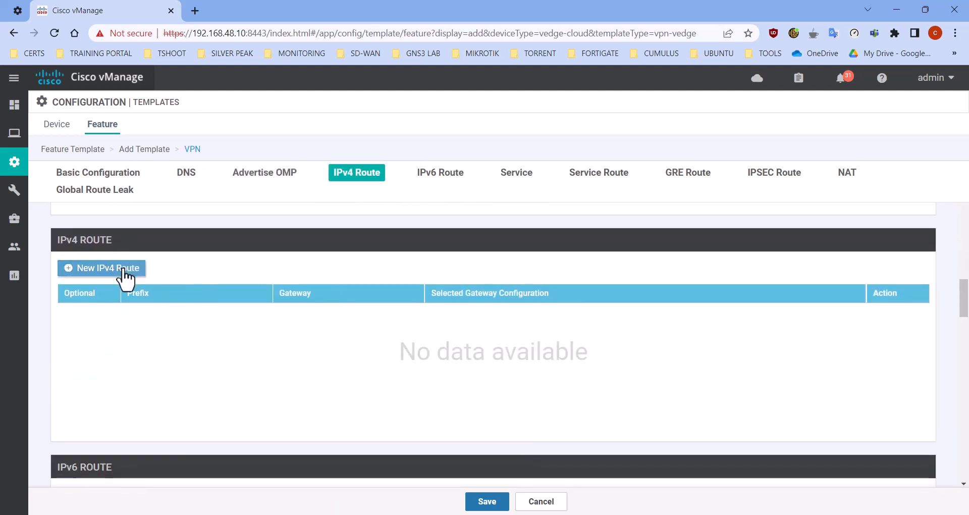
{"action": "left_click", "coordinate": [123, 269]}
{"action": "left_click", "coordinate": [385, 315]}
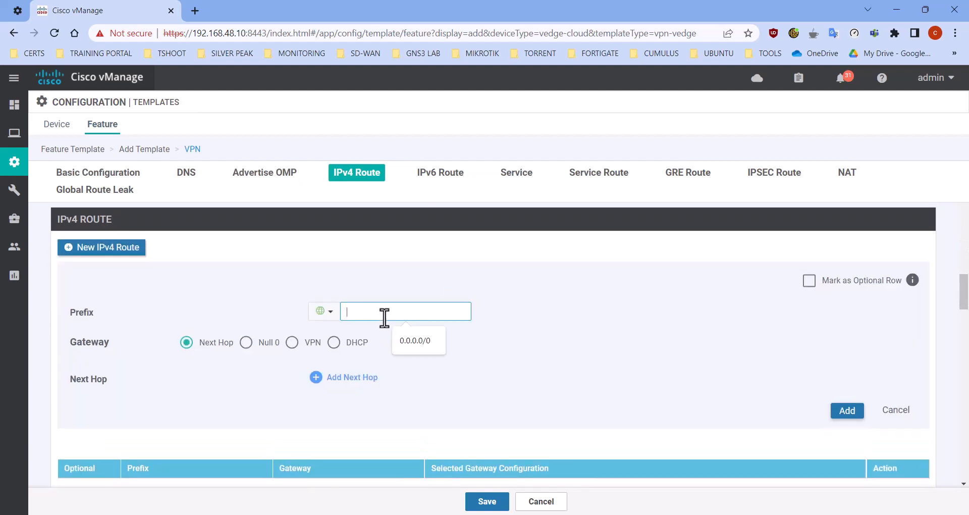
{"action": "left_click", "coordinate": [410, 348]}
{"action": "left_click", "coordinate": [346, 379]}
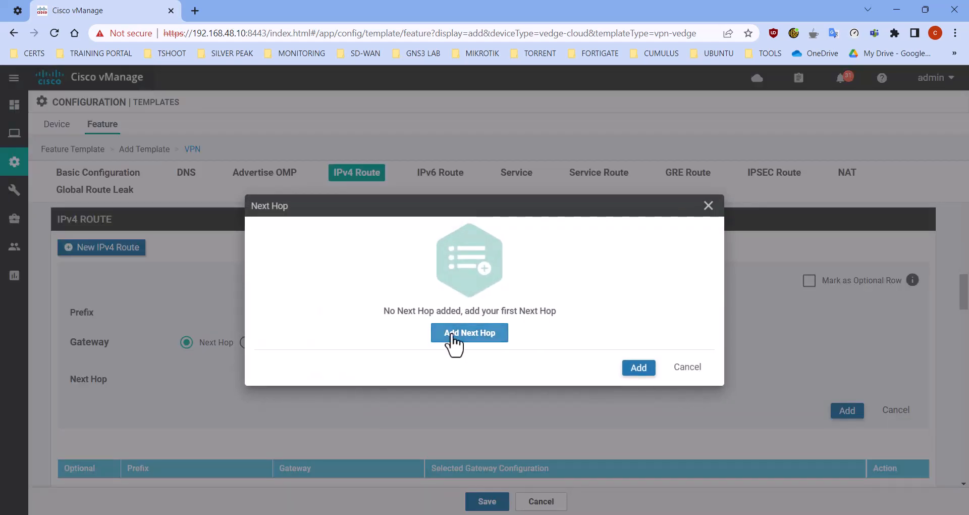
{"action": "left_click", "coordinate": [455, 334]}
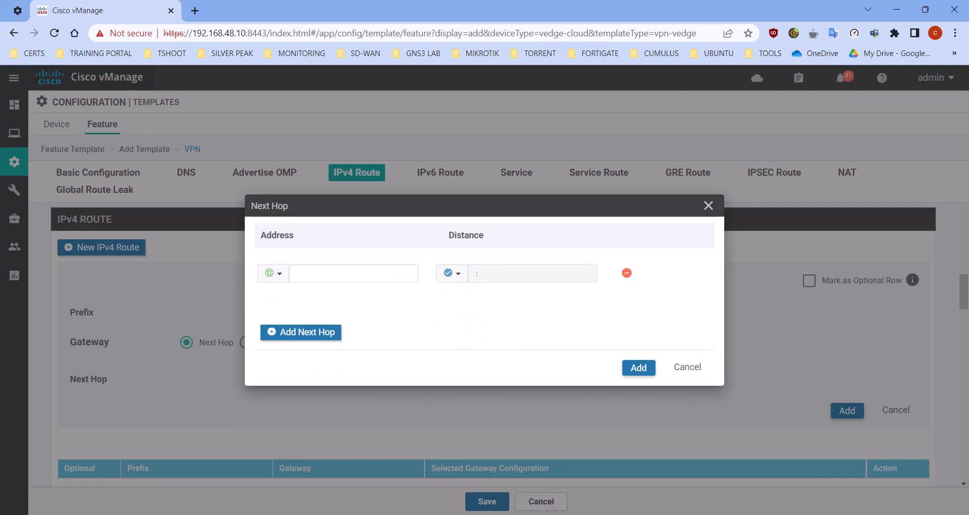
Switch to the GNS3 topology to examine the link between Site1-vEdge1 and HQ, and return to vManage
{"action": "key", "text": "alt+Tab"}
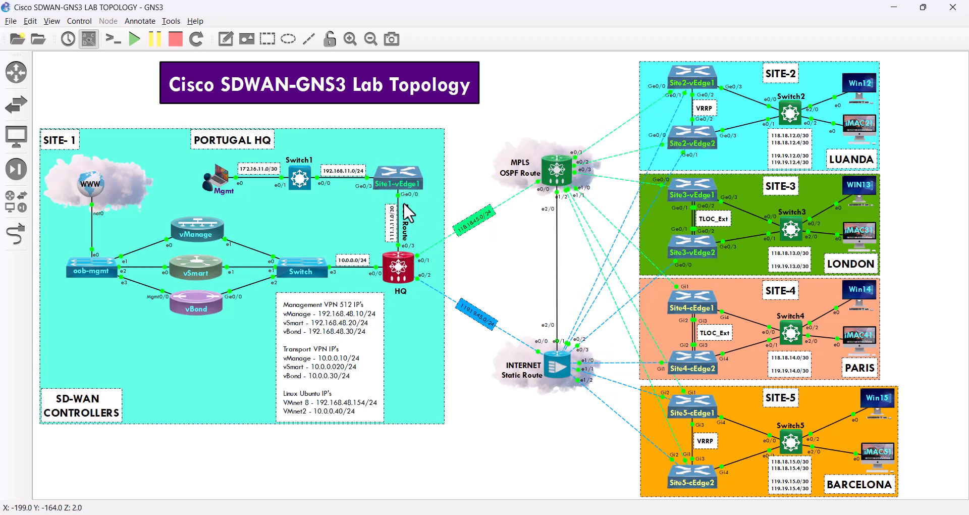
{"action": "key", "text": "alt+Tab"}
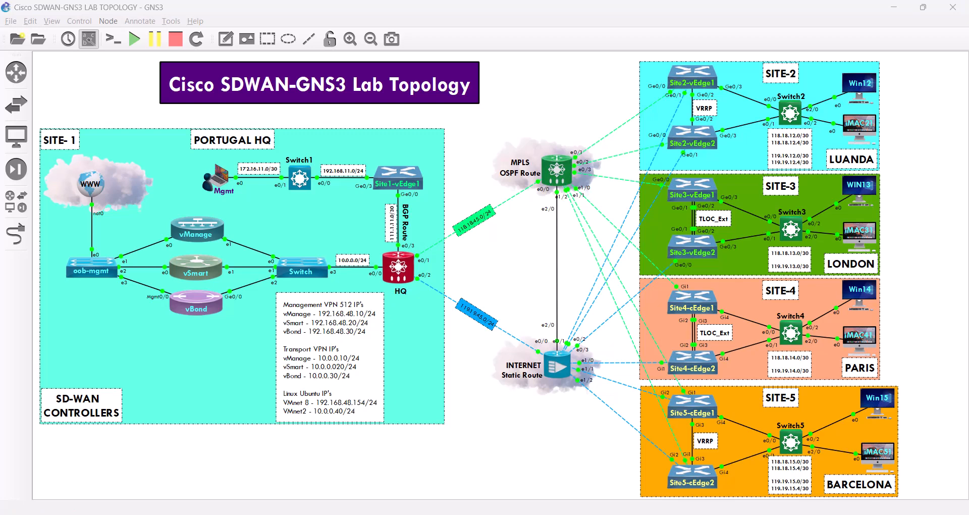
{"action": "key", "text": "alt+Tab"}
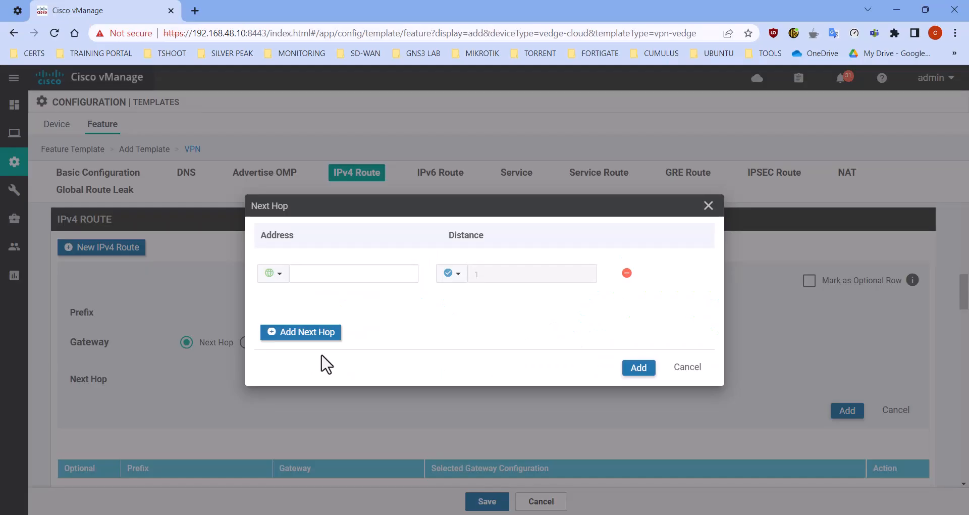
Make the next-hop address device-specific with the key "Interface ge0/0 Neighbor IP Address"
{"action": "left_click", "coordinate": [272, 273]}
{"action": "mouse_move", "coordinate": [318, 312]}
{"action": "left_click", "coordinate": [461, 333]}
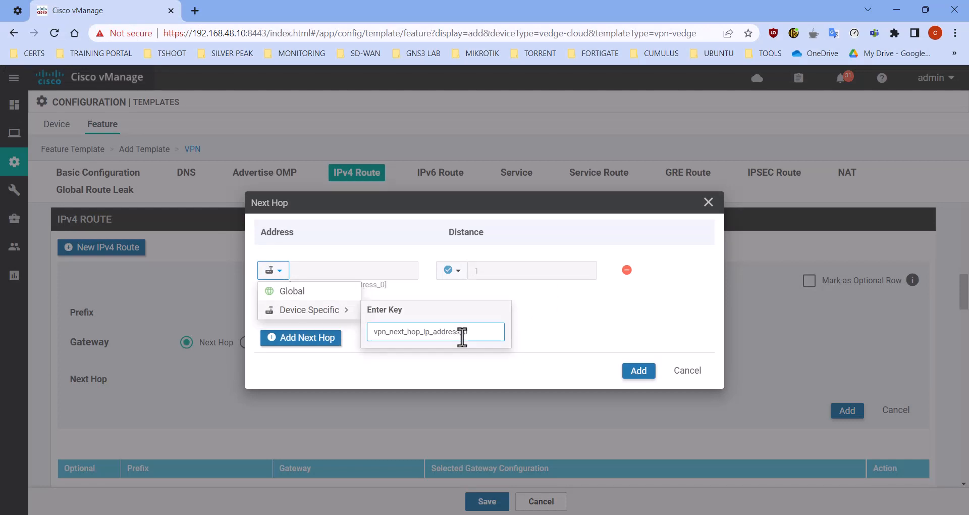
{"action": "key", "text": "ctrl+a"}
{"action": "type", "text": "Interface ge0/0 Neighbor IP Address"}
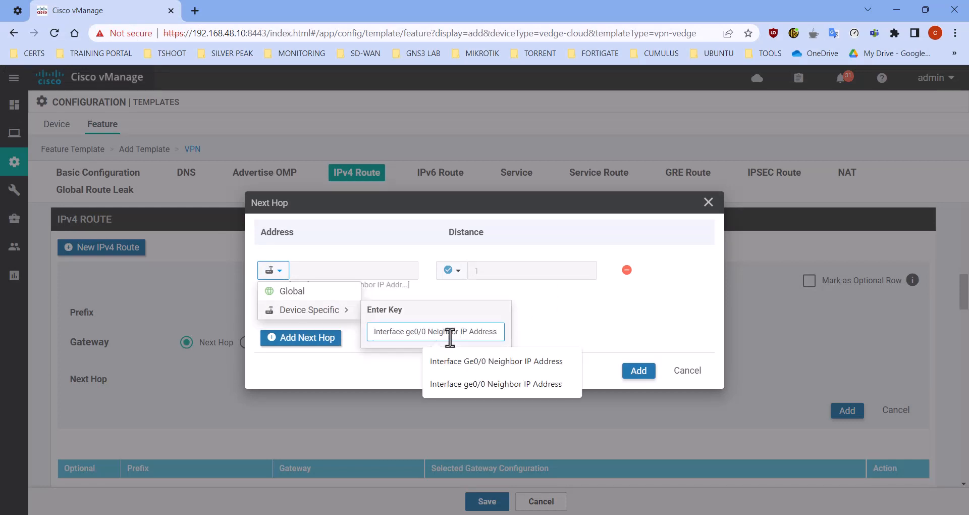
{"action": "left_click", "coordinate": [530, 335]}
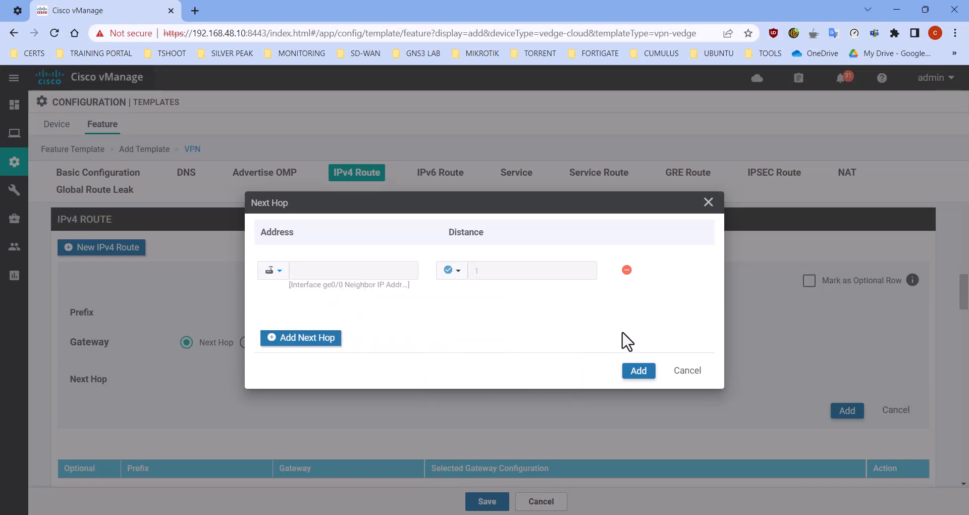
Add the next hop to the 0.0.0.0/0 route, add the route to the VPN template, and save the template
{"action": "left_click", "coordinate": [634, 370]}
{"action": "left_click", "coordinate": [852, 408]}
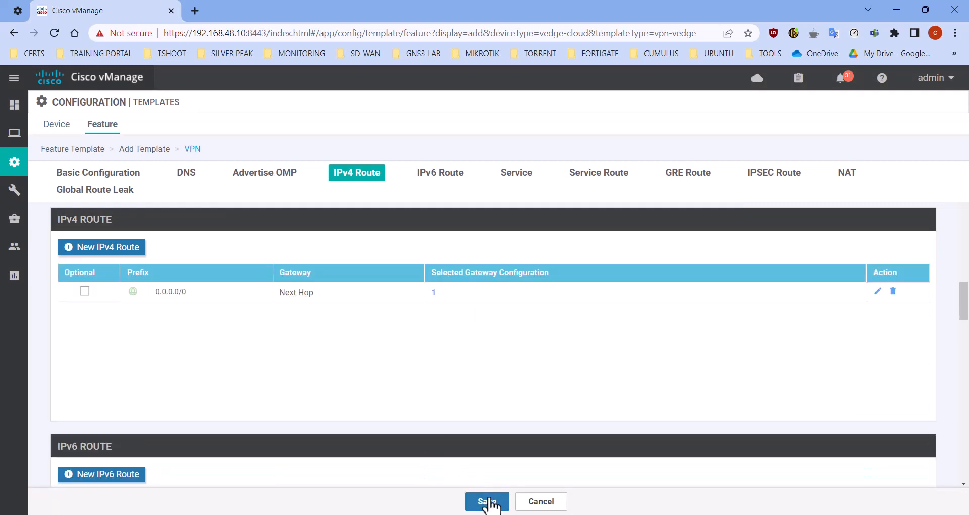
{"action": "left_click", "coordinate": [487, 501]}
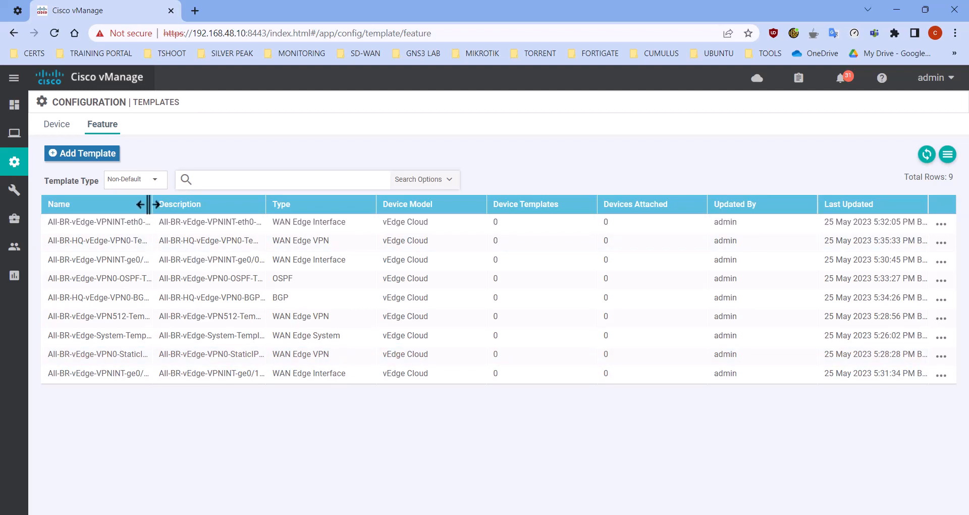
Widen the Name column of the feature template list and sort the templates by name in ascending order
{"action": "left_click_drag", "start_coordinate": [151, 204], "coordinate": [210, 204]}
{"action": "left_click", "coordinate": [71, 206]}
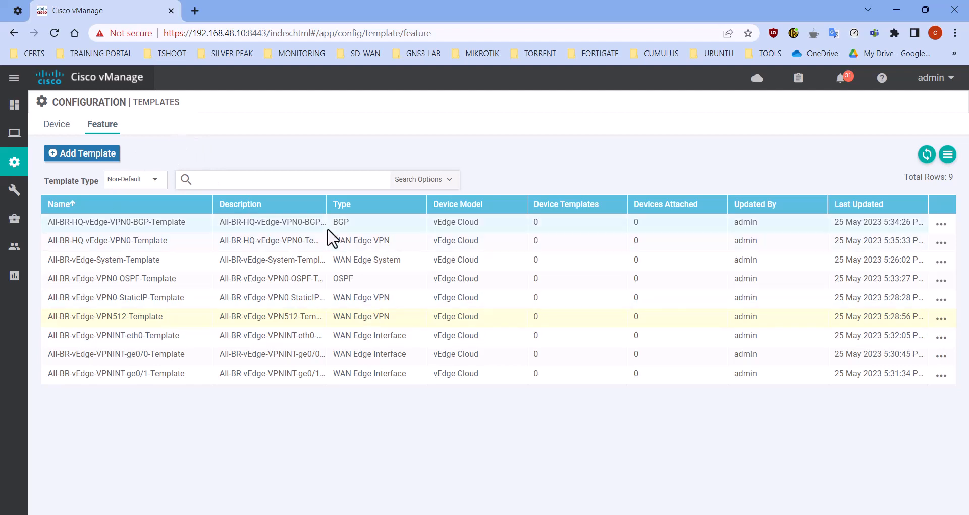
Start a new device template built from feature templates, with vEdge Cloud as the device model
{"action": "left_click", "coordinate": [57, 126]}
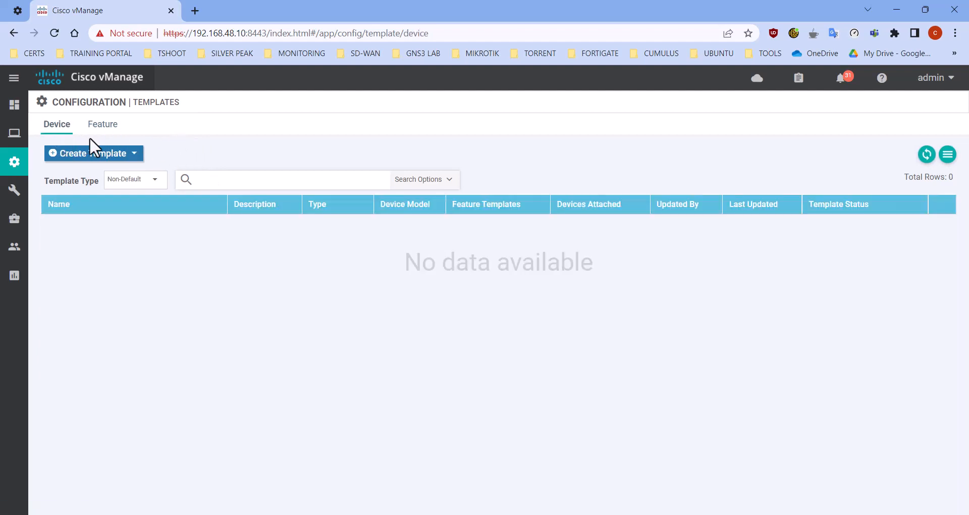
{"action": "left_click", "coordinate": [109, 157]}
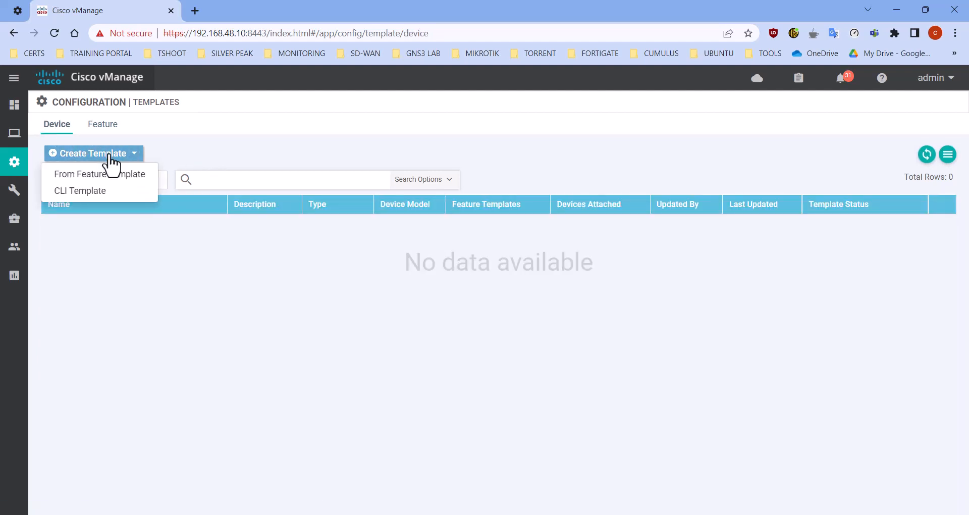
{"action": "left_click", "coordinate": [124, 175]}
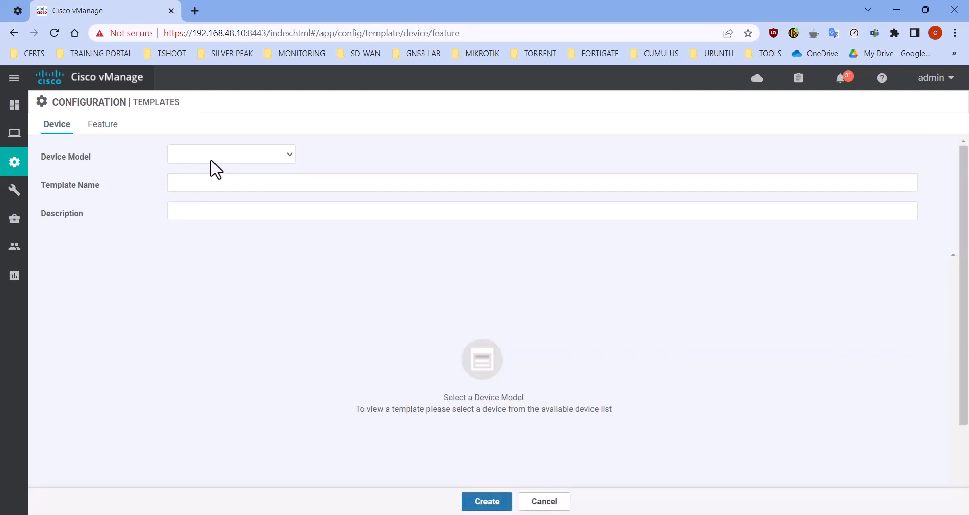
{"action": "left_click", "coordinate": [211, 160]}
{"action": "scroll", "coordinate": [235, 296], "scroll_direction": "down", "scroll_amount": 10}
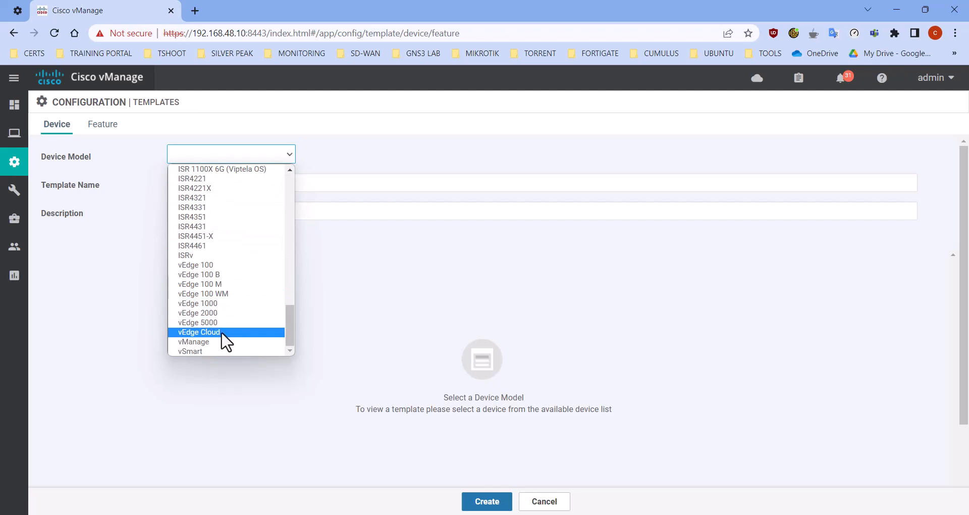
{"action": "left_click", "coordinate": [226, 333]}
Enter Site2-vEdge-VPN0-VPN512-VLAN12-Template as both the template name and the description
{"action": "left_click", "coordinate": [324, 185]}
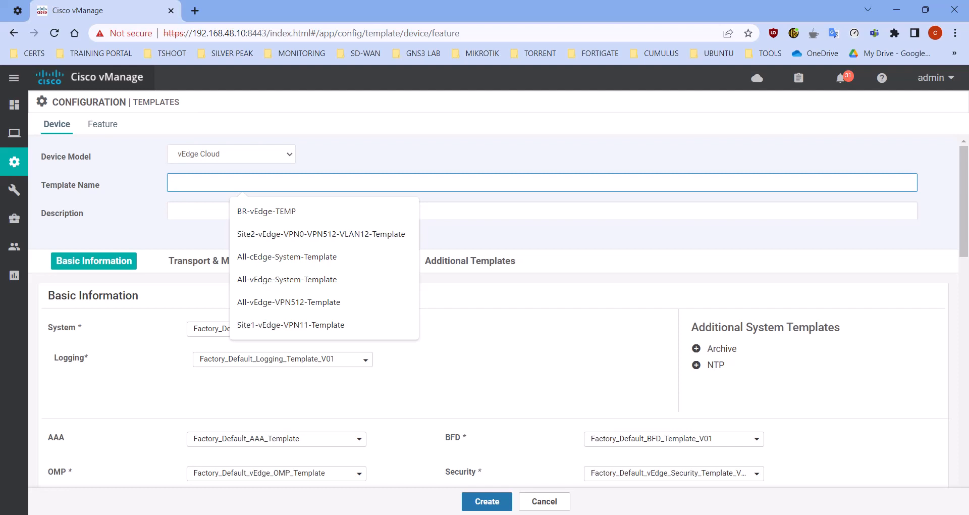
{"action": "key", "text": "alt+Tab"}
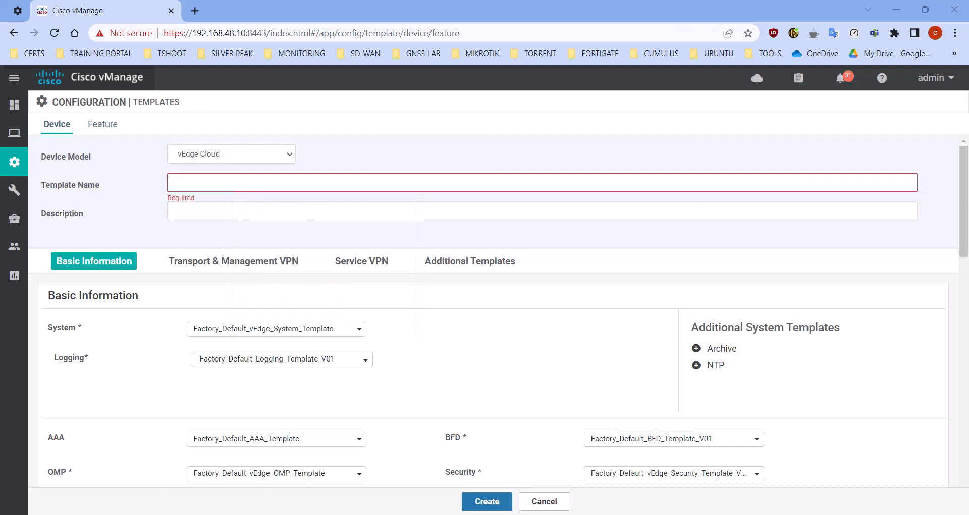
{"action": "left_click", "coordinate": [369, 182]}
{"action": "type", "text": "Site2-vEdge-VPN0-VPN512-VLAN12-Template"}
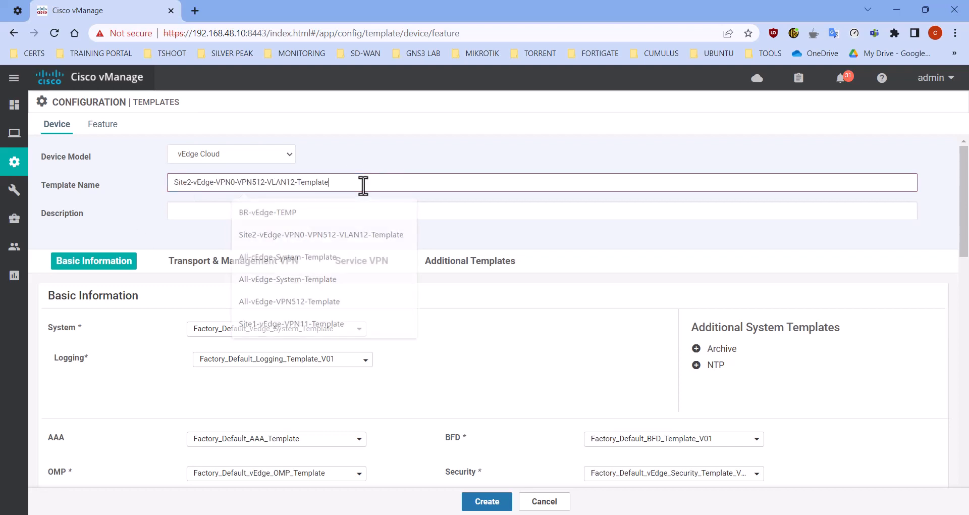
{"action": "left_click", "coordinate": [189, 212]}
{"action": "type", "text": "Site2-vEdge-VPN0-VPN512-VLAN12-Template"}
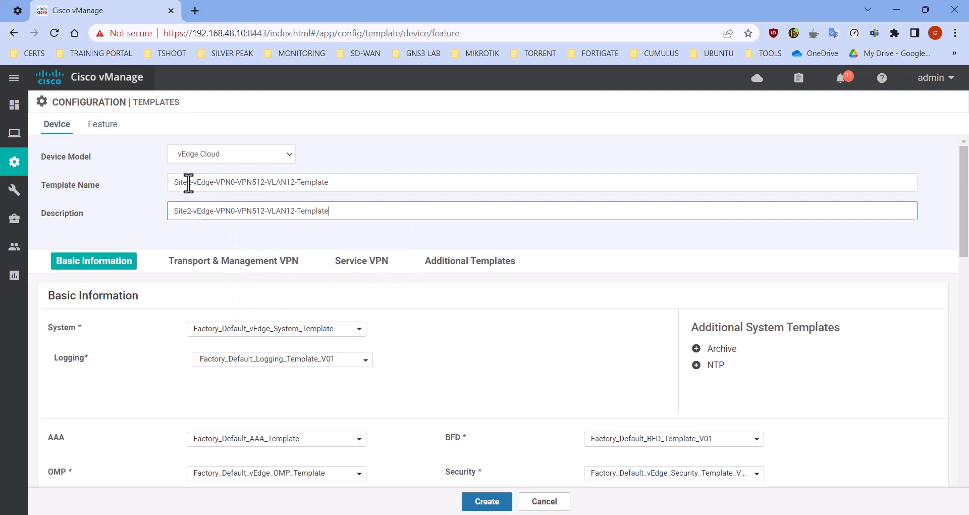
Set the System template in Basic Information to All-BR-vEdge-System-Template
{"action": "scroll", "coordinate": [419, 241], "scroll_direction": "down", "scroll_amount": 3}
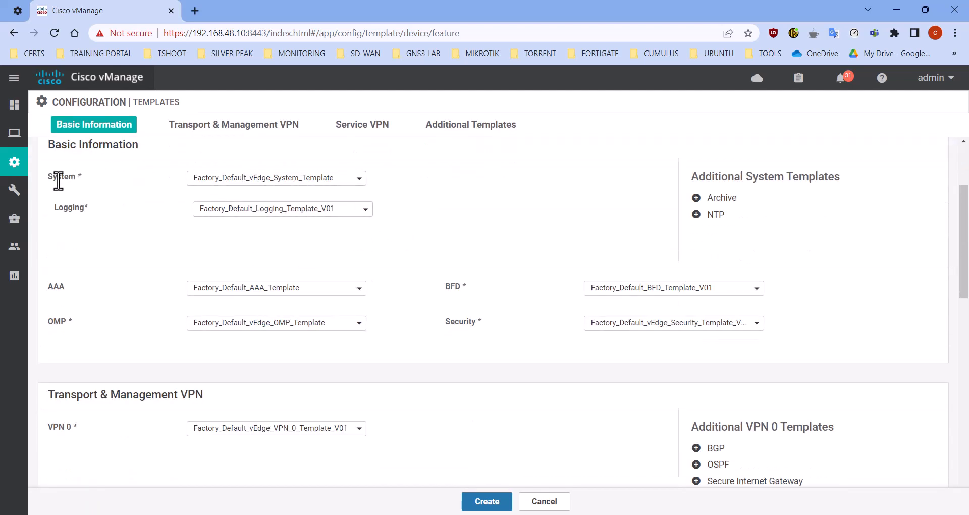
{"action": "double_click", "coordinate": [58, 178]}
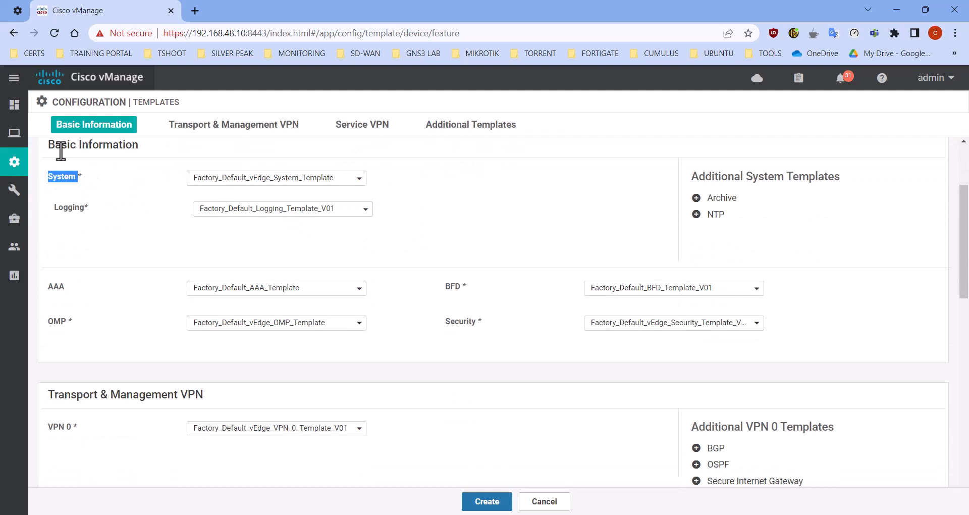
{"action": "left_click", "coordinate": [256, 181]}
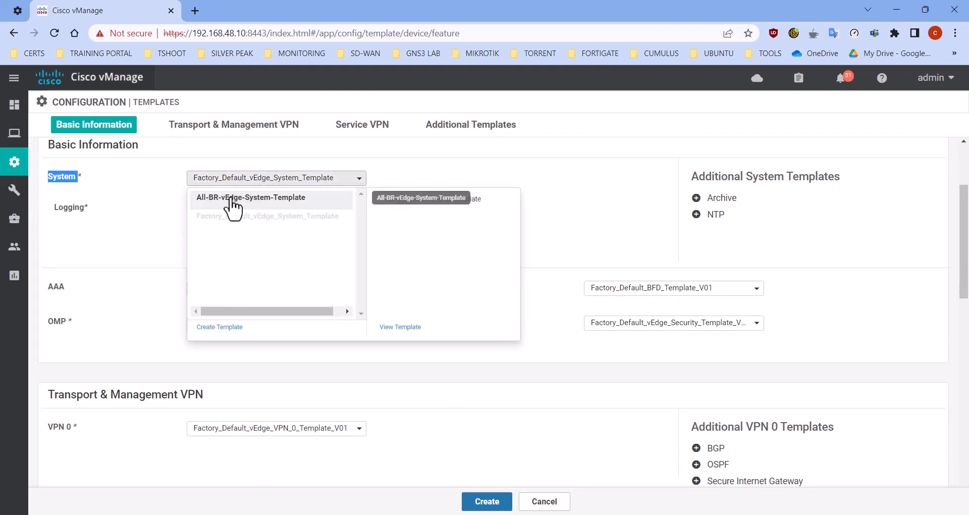
{"action": "left_click", "coordinate": [227, 198]}
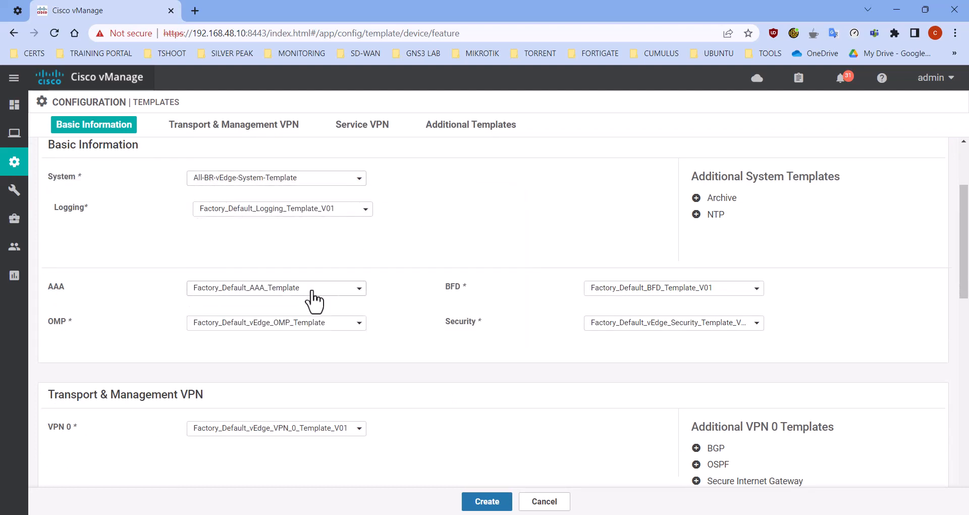
Set the VPN 0 template to All-BR-vEdge-VPN0-StaticIP-Template and recheck the available VPN 0 choices
{"action": "scroll", "coordinate": [313, 298], "scroll_direction": "down", "scroll_amount": 2}
{"action": "scroll", "coordinate": [135, 229], "scroll_direction": "down", "scroll_amount": 1}
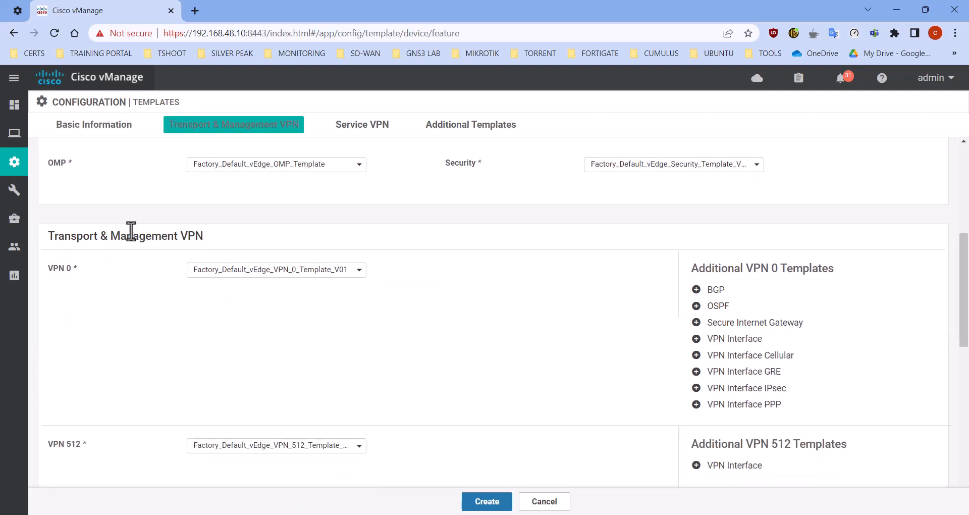
{"action": "left_click", "coordinate": [321, 243]}
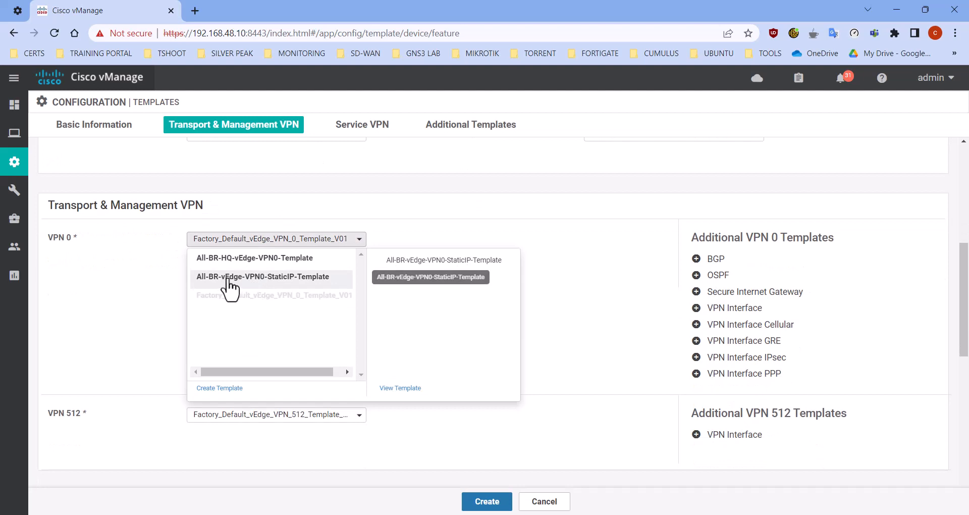
{"action": "left_click", "coordinate": [253, 286]}
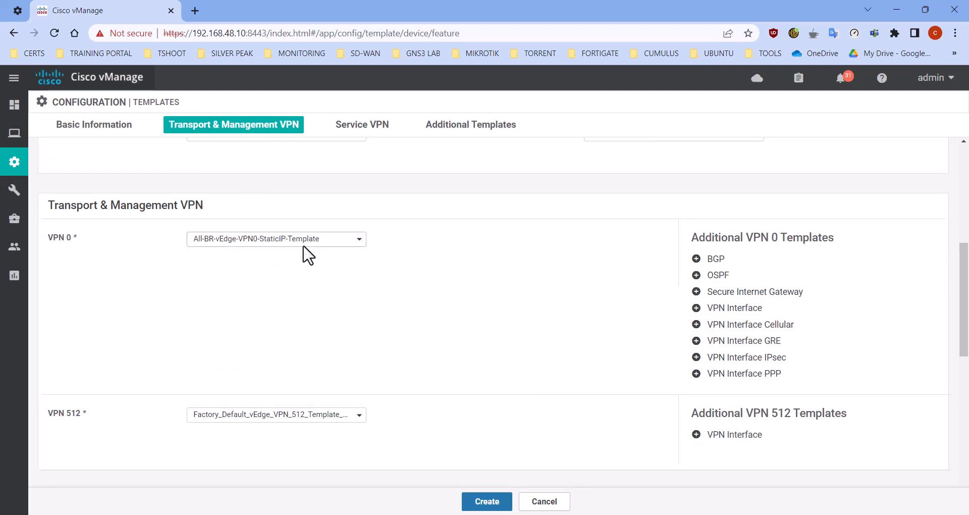
{"action": "scroll", "coordinate": [308, 255], "scroll_direction": "up", "scroll_amount": 8}
{"action": "scroll", "coordinate": [309, 260], "scroll_direction": "down", "scroll_amount": 6}
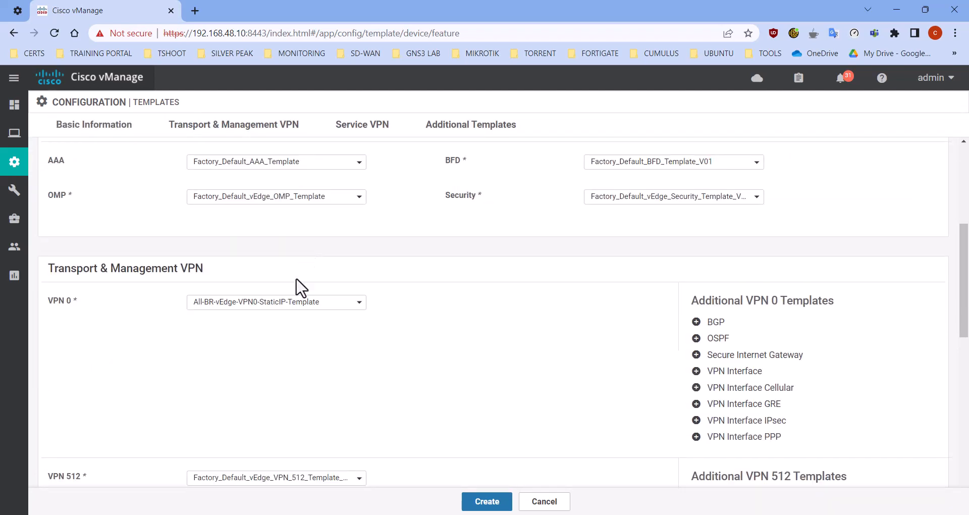
{"action": "left_click", "coordinate": [288, 303]}
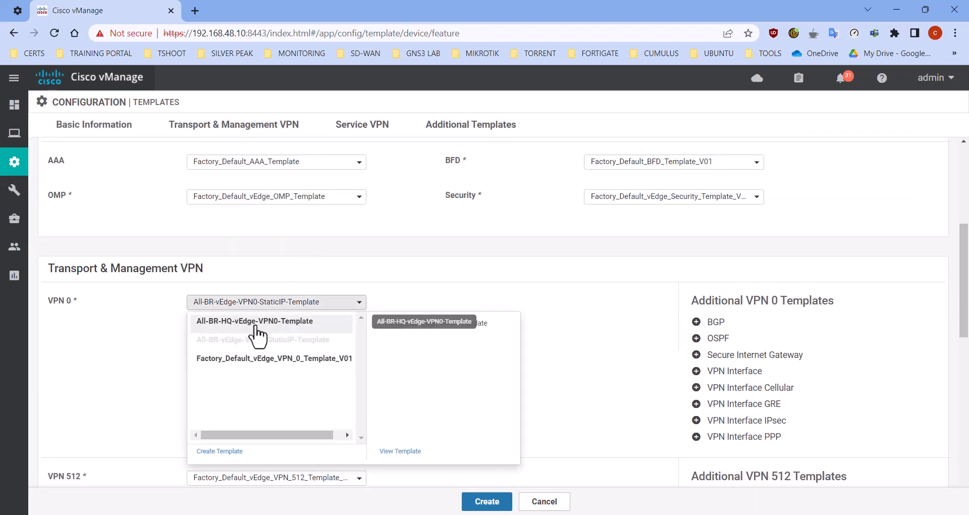
{"action": "left_click", "coordinate": [622, 343]}
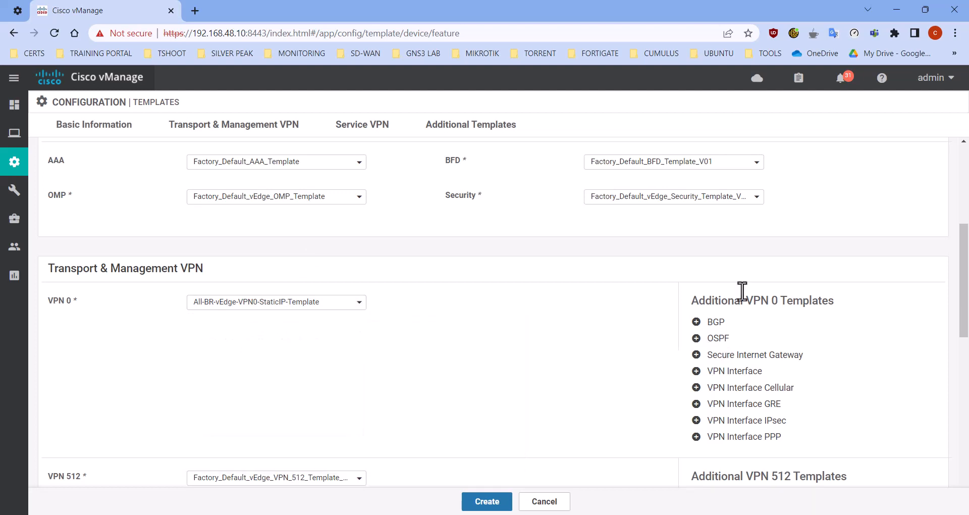
Add one OSPF and two VPN Interface sub-templates to VPN 0
{"action": "left_click", "coordinate": [717, 339]}
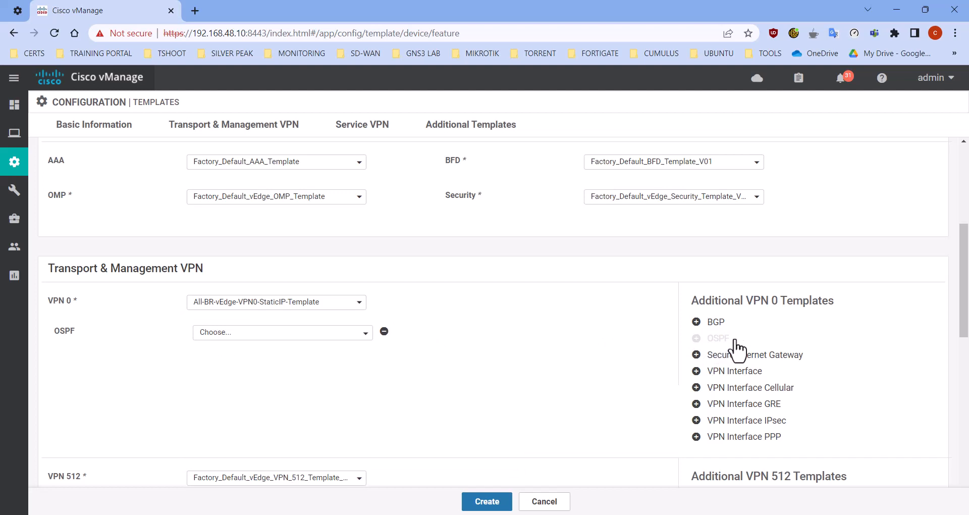
{"action": "scroll", "coordinate": [734, 346], "scroll_direction": "down", "scroll_amount": 1}
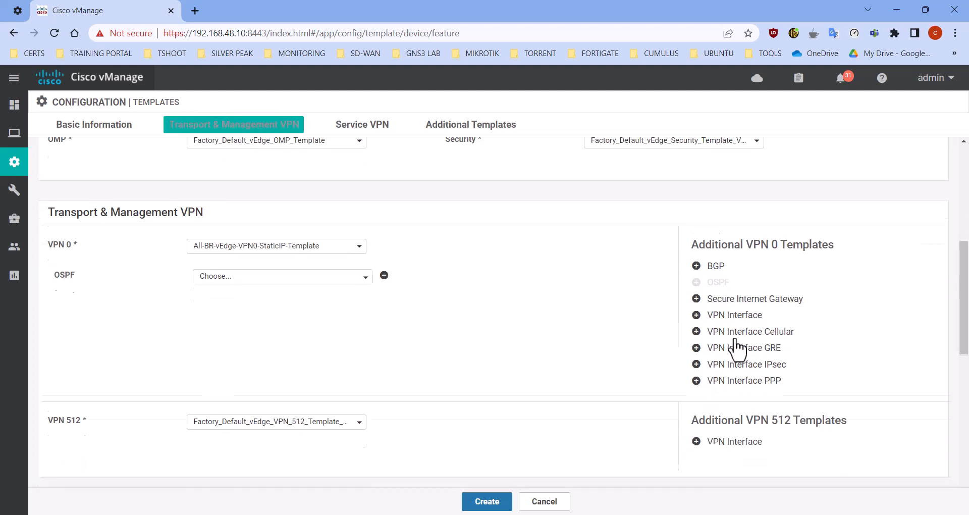
{"action": "left_click", "coordinate": [730, 314]}
{"action": "left_click", "coordinate": [730, 315]}
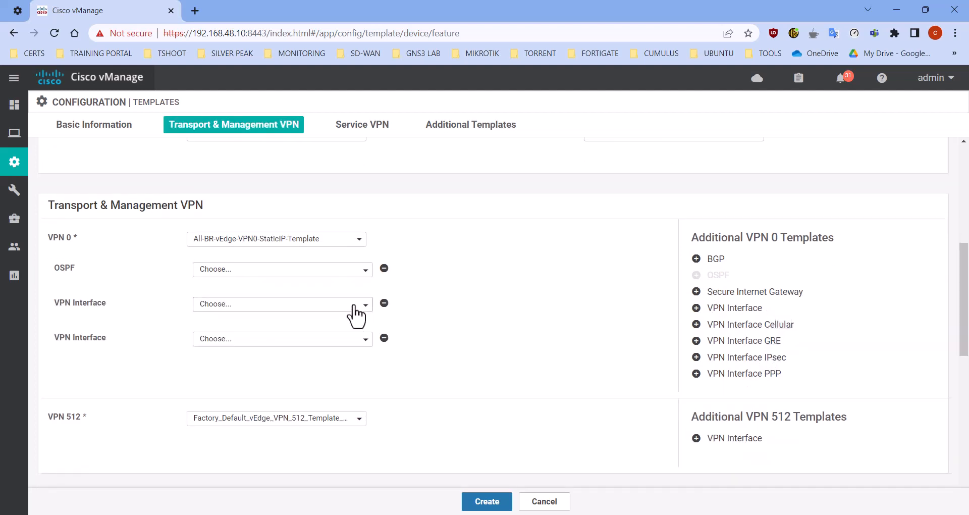
Assign All-BR-vEdge-VPN0-OSPF-Template to OSPF, and the All-BR-vEdge-VPNINT-ge0/0-Template and All-BR-vEdge-VPNINT-ge0/1-Template to the two VPN 0 interfaces
{"action": "left_click", "coordinate": [273, 270]}
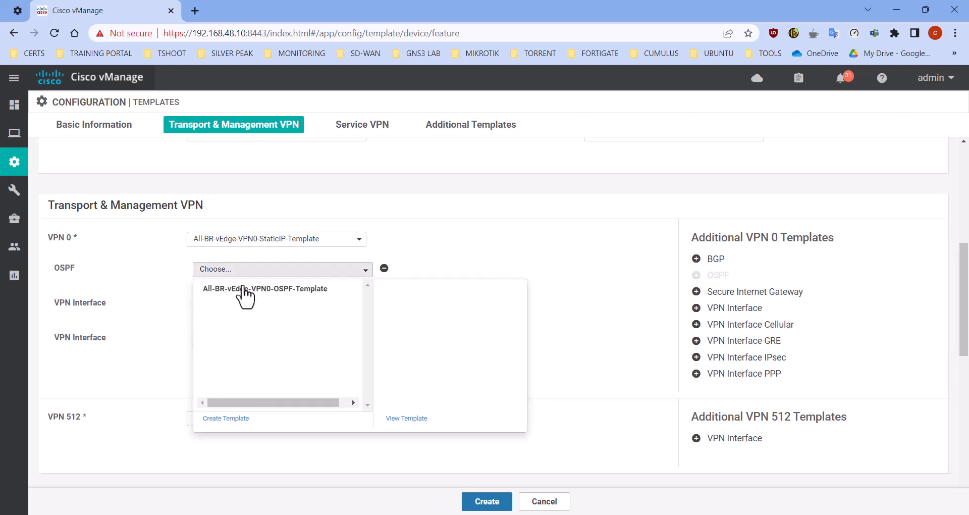
{"action": "left_click", "coordinate": [284, 290]}
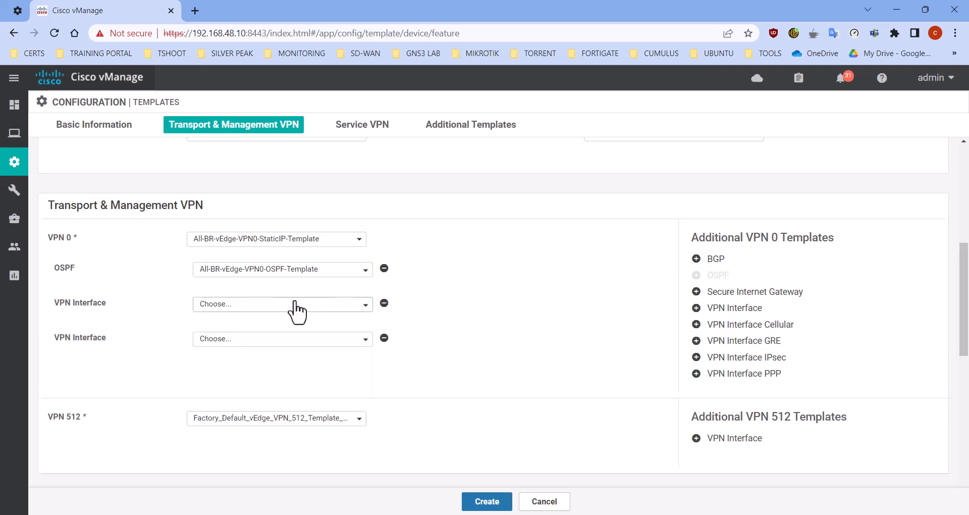
{"action": "left_click", "coordinate": [285, 303]}
{"action": "left_click", "coordinate": [282, 342]}
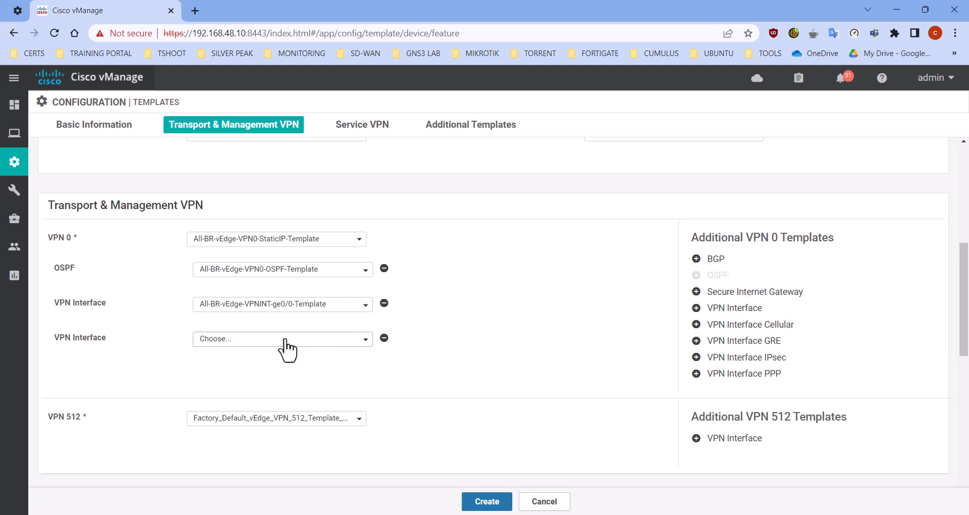
{"action": "left_click", "coordinate": [286, 339]}
{"action": "left_click", "coordinate": [300, 396]}
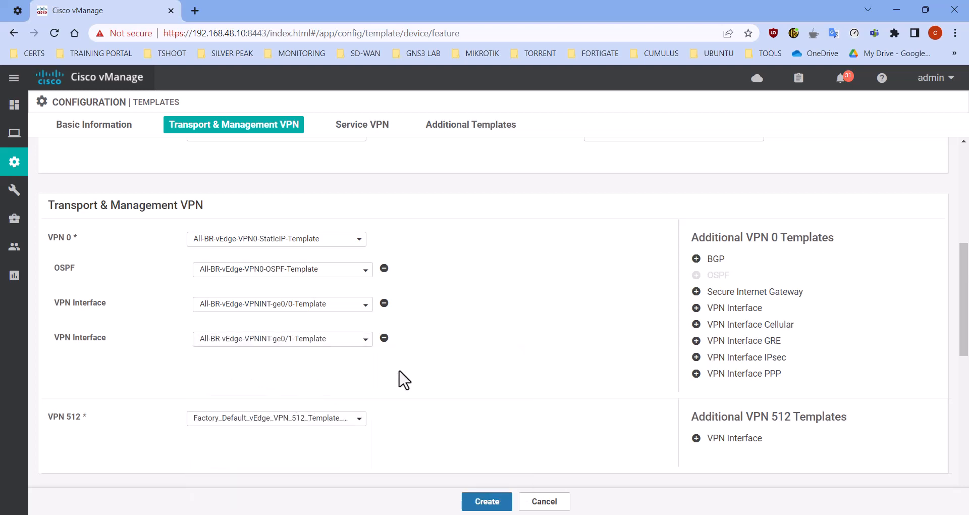
Add a VPN 512 interface using All-BR-vEdge-VPNINT-eth0-Template and set the VPN 512 template to All-BR-vEdge-VPN512-Template
{"action": "scroll", "coordinate": [399, 380], "scroll_direction": "down", "scroll_amount": 3}
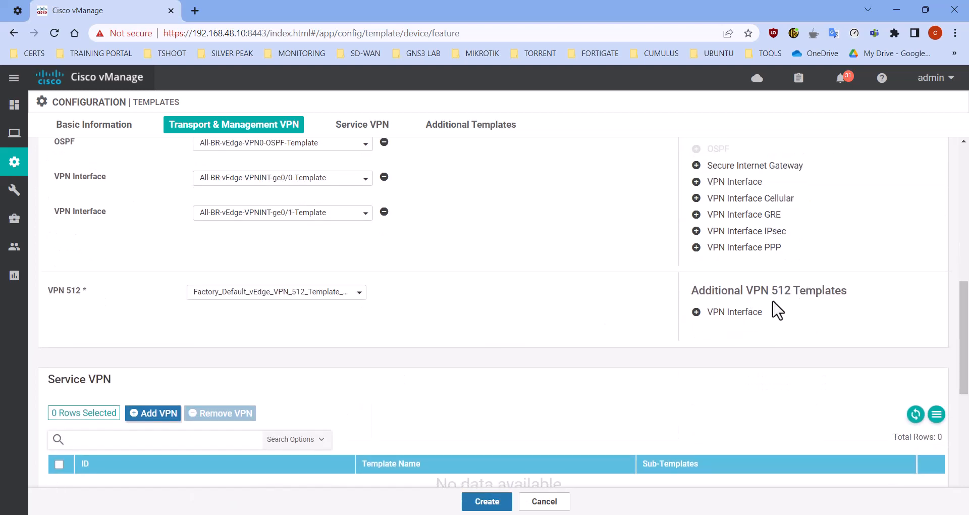
{"action": "left_click", "coordinate": [736, 312]}
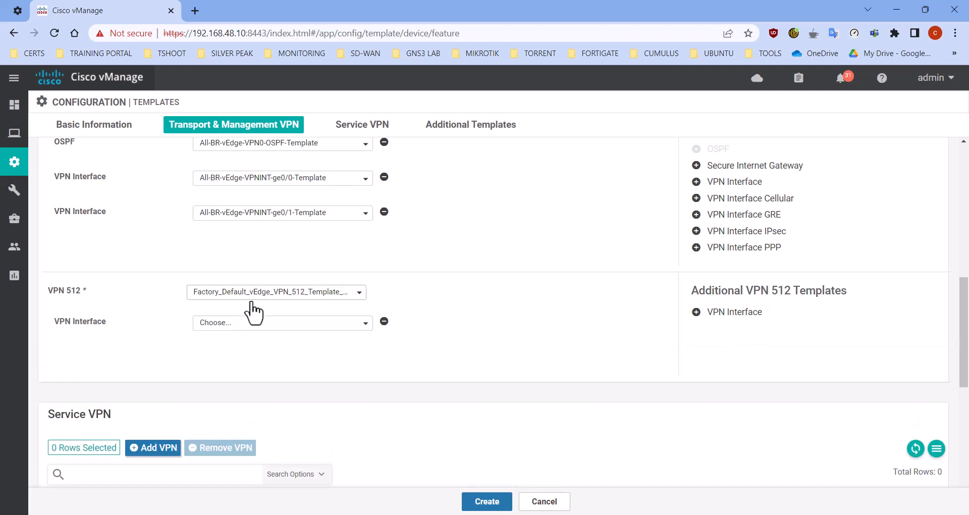
{"action": "left_click", "coordinate": [255, 323]}
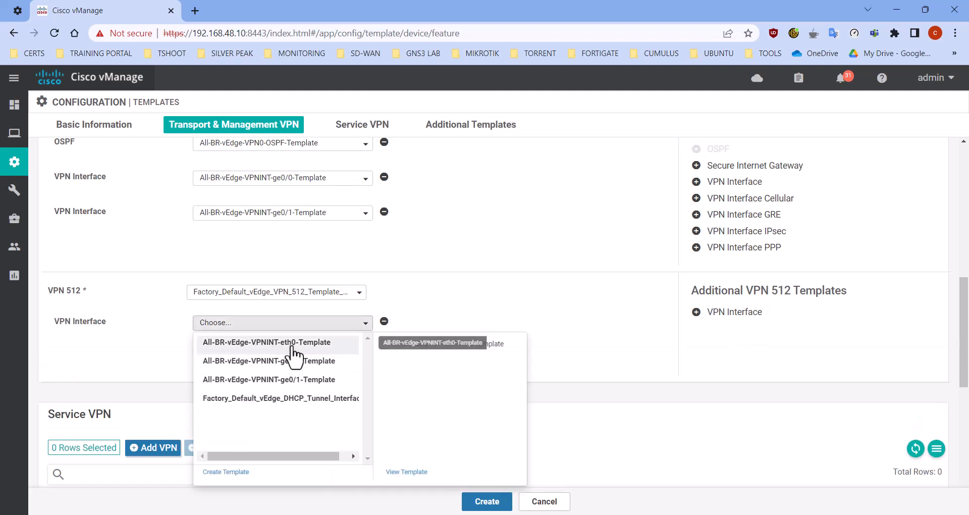
{"action": "left_click", "coordinate": [285, 343]}
{"action": "left_click", "coordinate": [275, 299]}
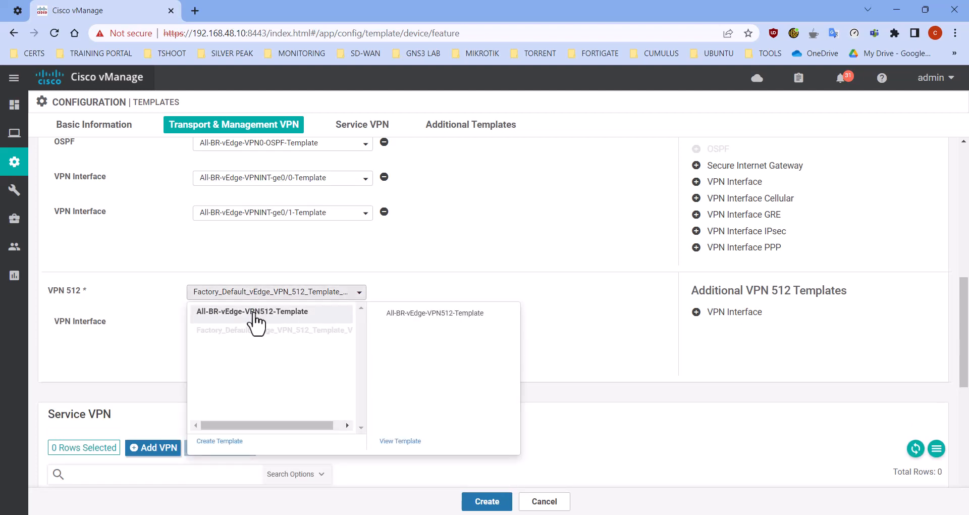
{"action": "left_click", "coordinate": [256, 320]}
Review the Site2 device template's settings and template name, and create the template
{"action": "scroll", "coordinate": [450, 309], "scroll_direction": "up", "scroll_amount": 10}
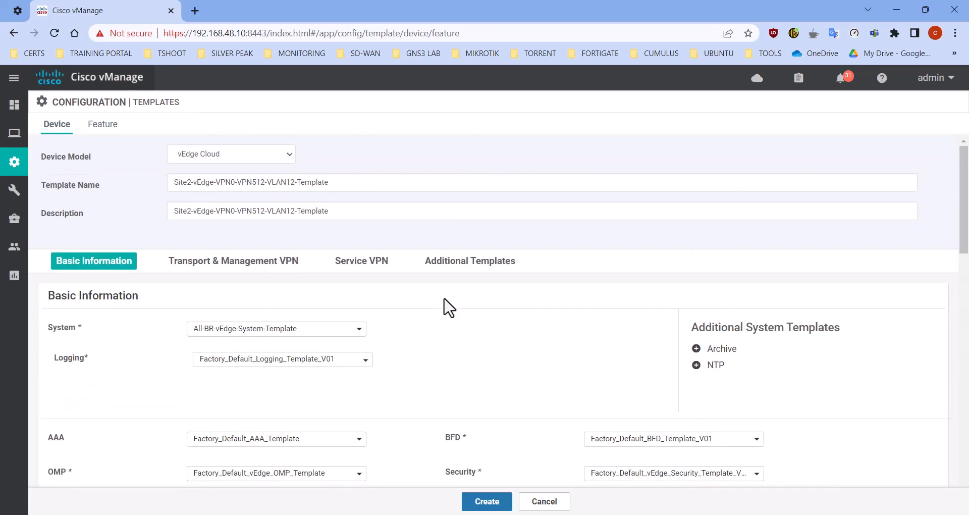
{"action": "scroll", "coordinate": [416, 292], "scroll_direction": "down", "scroll_amount": 10}
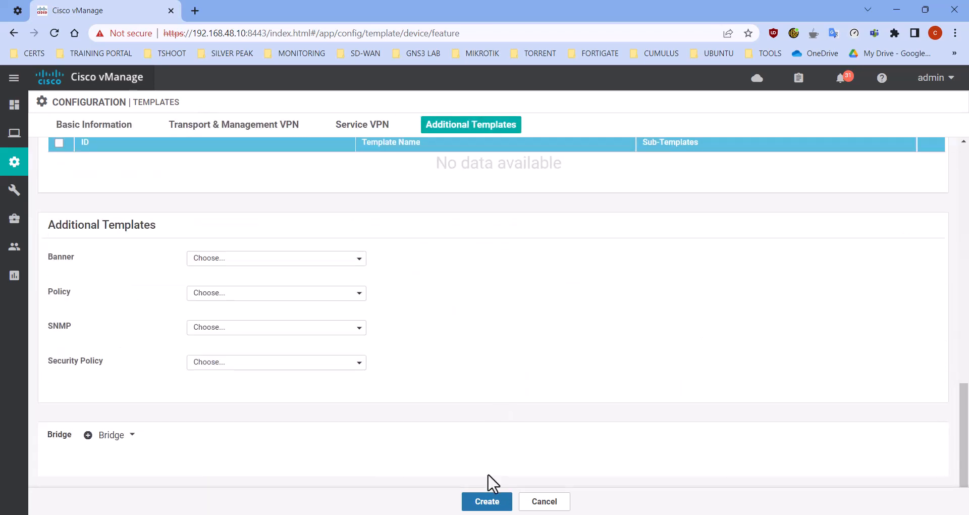
{"action": "scroll", "coordinate": [346, 185], "scroll_direction": "up", "scroll_amount": 10}
{"action": "left_click_drag", "start_coordinate": [339, 186], "coordinate": [137, 190]}
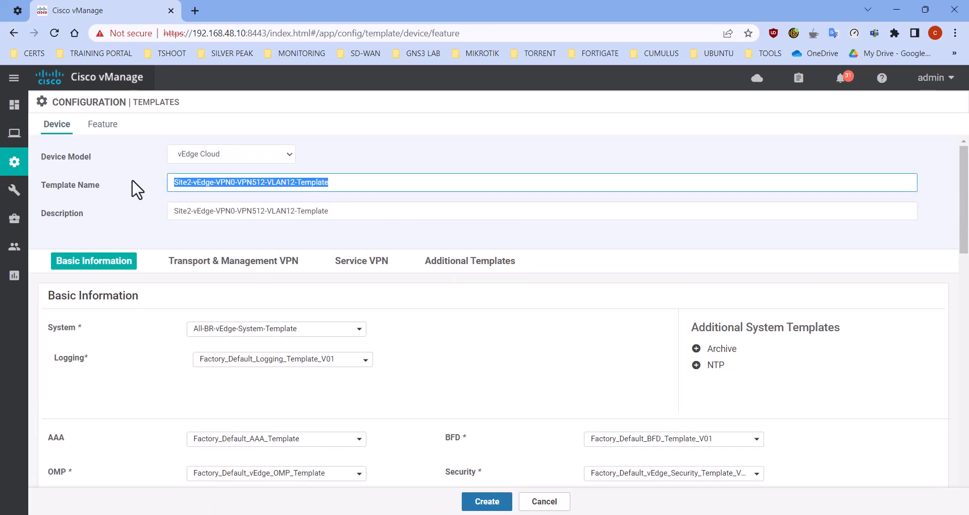
{"action": "left_click", "coordinate": [489, 503]}
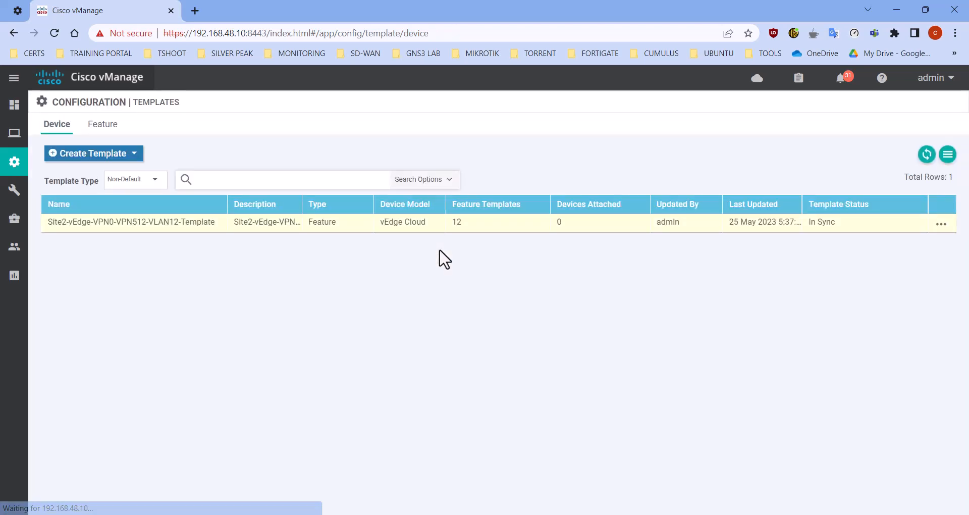
Start another device template from feature templates with vEdge Cloud as the device model
{"action": "left_click", "coordinate": [116, 154]}
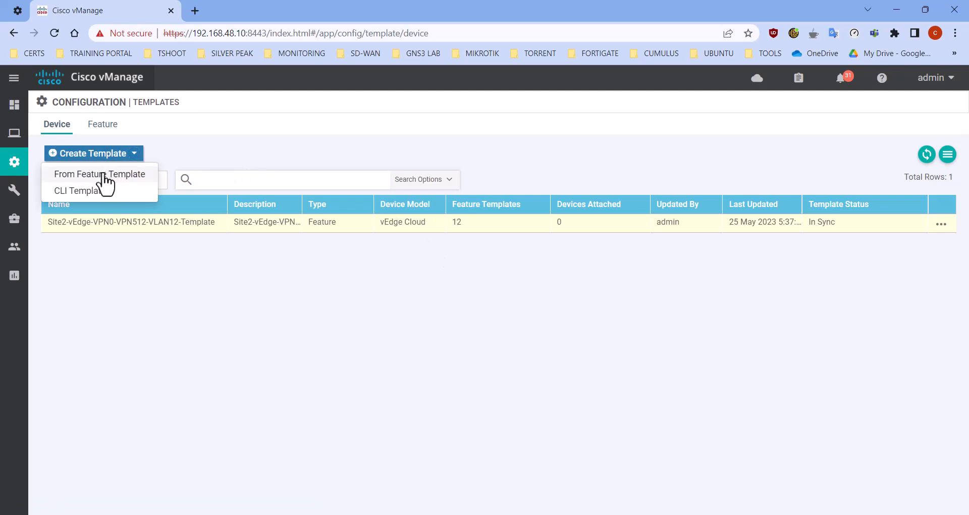
{"action": "left_click", "coordinate": [109, 174]}
{"action": "left_click", "coordinate": [197, 159]}
{"action": "scroll", "coordinate": [218, 205], "scroll_direction": "down", "scroll_amount": 10}
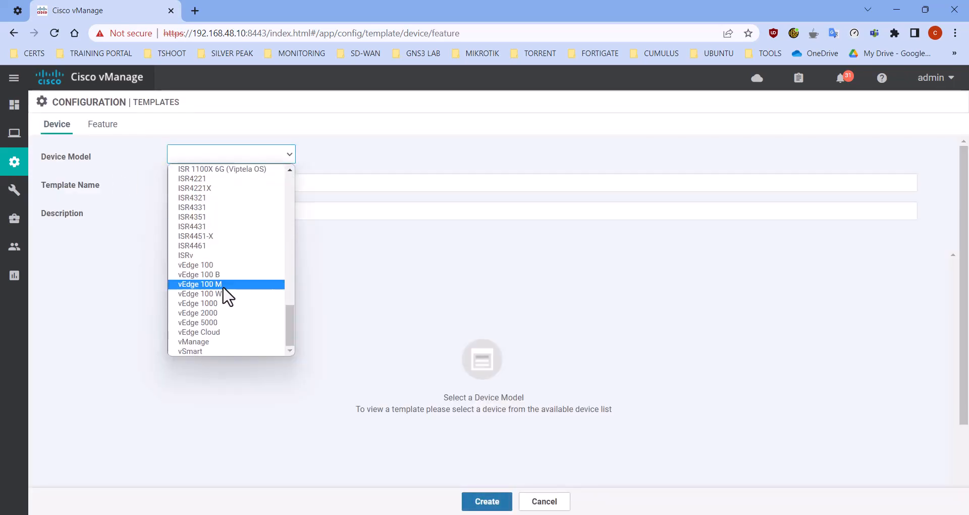
{"action": "left_click", "coordinate": [230, 340]}
Enter Site1-vEdge-VPN0-VPN512-VLAN11-Template as both the template name and the description
{"action": "left_click", "coordinate": [319, 184]}
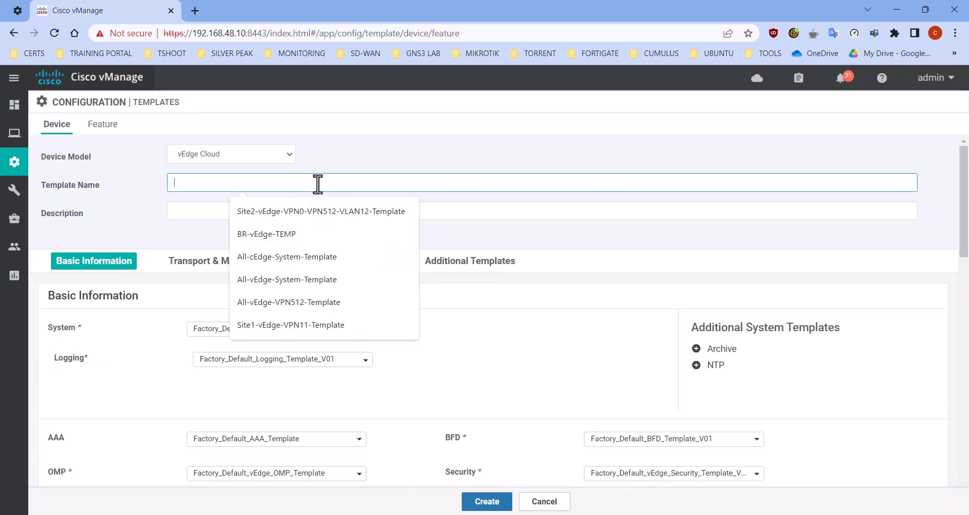
{"action": "key", "text": "Down"}
{"action": "key", "text": "Return"}
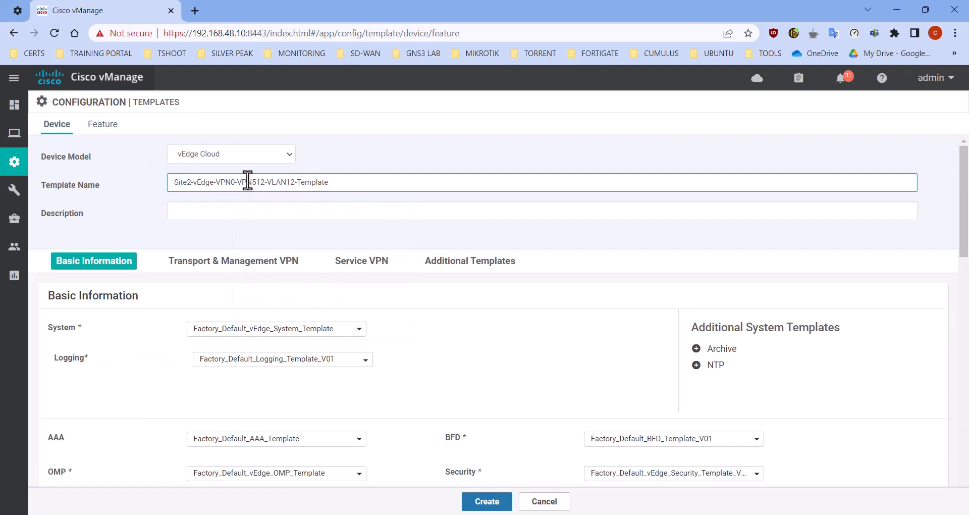
{"action": "key", "text": "BackSpace"}
{"action": "type", "text": "1"}
{"action": "key", "text": "ctrl+a"}
{"action": "key", "text": "ctrl+c"}
{"action": "left_click", "coordinate": [408, 213]}
{"action": "key", "text": "ctrl+v"}
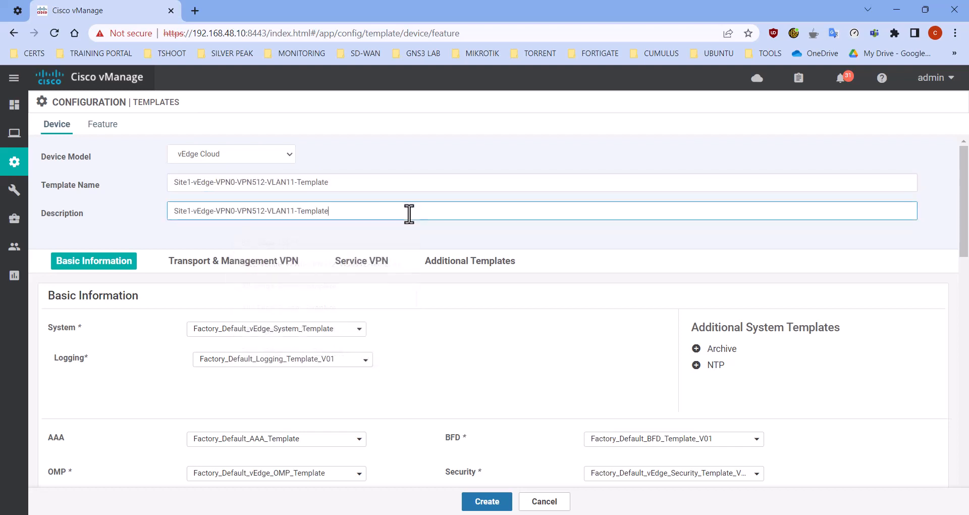
Set the System template to All-BR-vEdge-System-Template and the VPN 0 template to All-BR-HQ-vEdge-VPN0-Template
{"action": "scroll", "coordinate": [363, 290], "scroll_direction": "down", "scroll_amount": 1}
{"action": "left_click", "coordinate": [235, 267]}
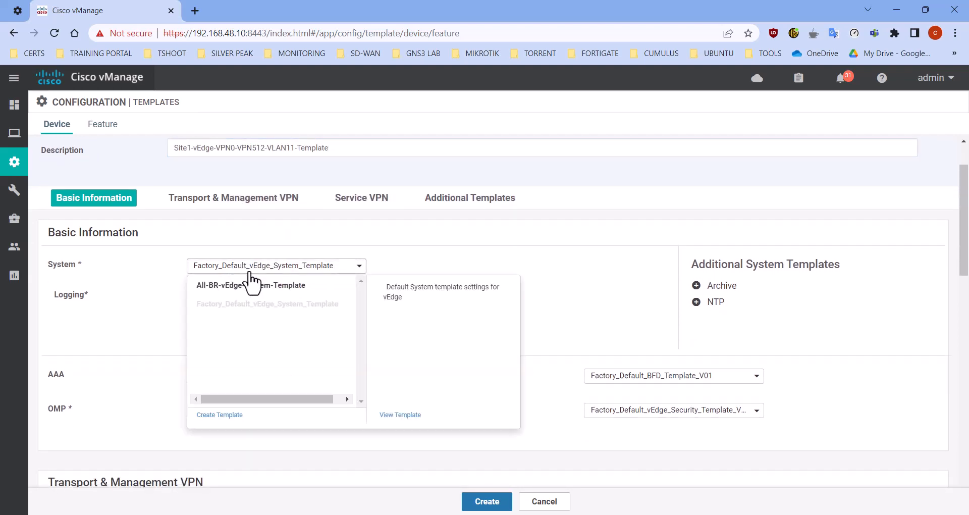
{"action": "left_click", "coordinate": [278, 291]}
{"action": "scroll", "coordinate": [277, 323], "scroll_direction": "down", "scroll_amount": 5}
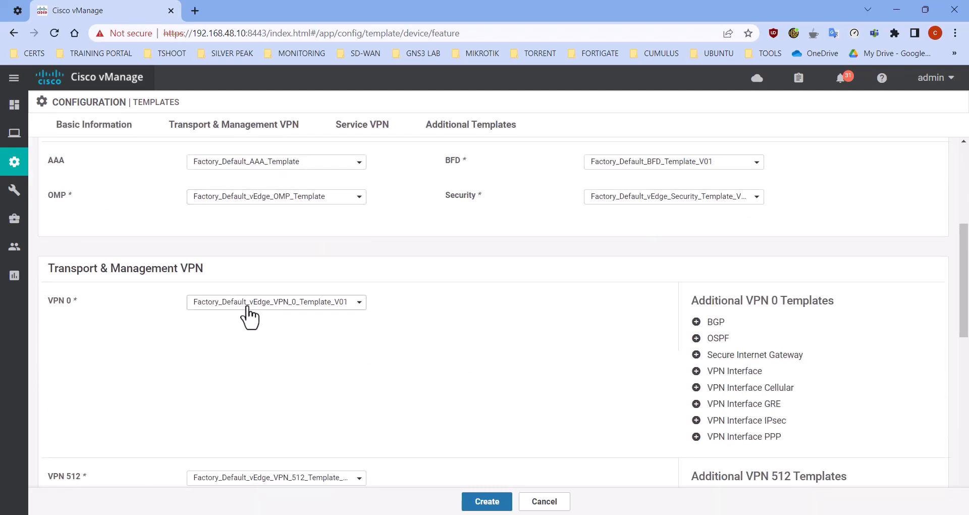
{"action": "left_click", "coordinate": [245, 307]}
{"action": "scroll", "coordinate": [252, 328], "scroll_direction": "down", "scroll_amount": 1}
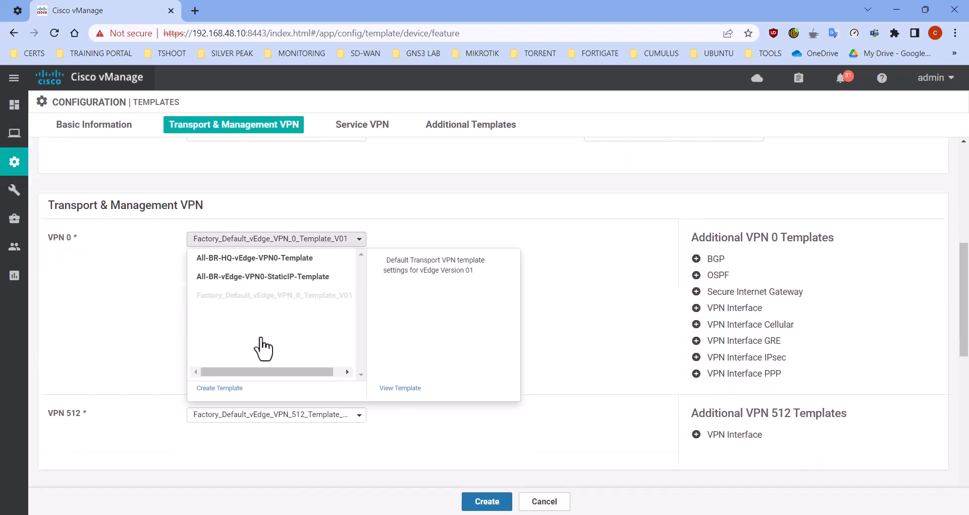
{"action": "left_click", "coordinate": [233, 258]}
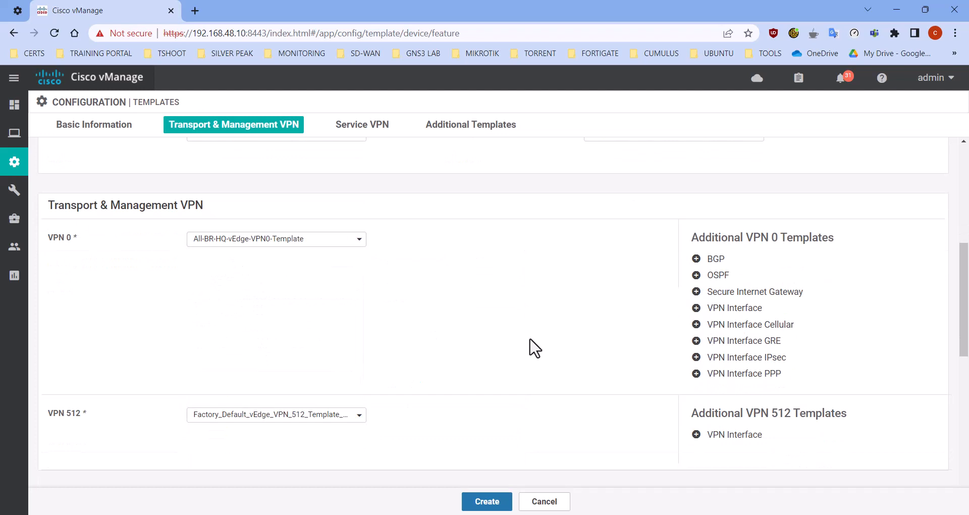
Add BGP and VPN Interface sub-templates to VPN 0, using All-BR-HQ-vEdge-VPN0-BGP-Template and All-BR-vEdge-VPNINT-ge0/0-Template
{"action": "left_click", "coordinate": [719, 261]}
{"action": "left_click", "coordinate": [263, 269]}
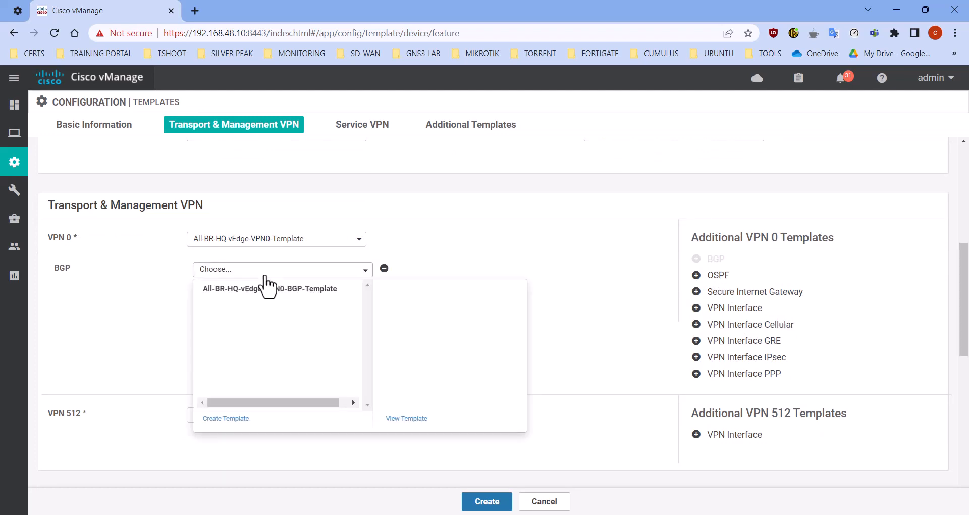
{"action": "left_click", "coordinate": [230, 292]}
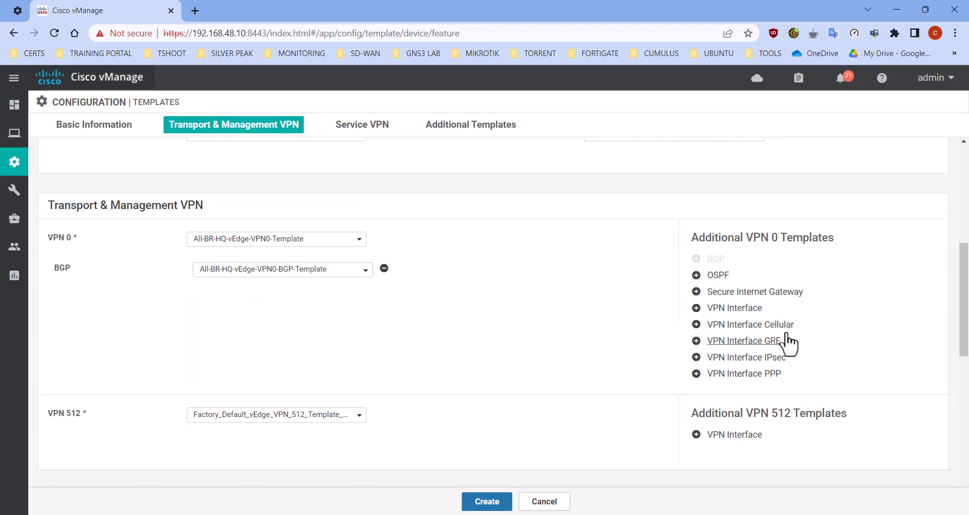
{"action": "left_click", "coordinate": [742, 308]}
{"action": "left_click", "coordinate": [243, 304]}
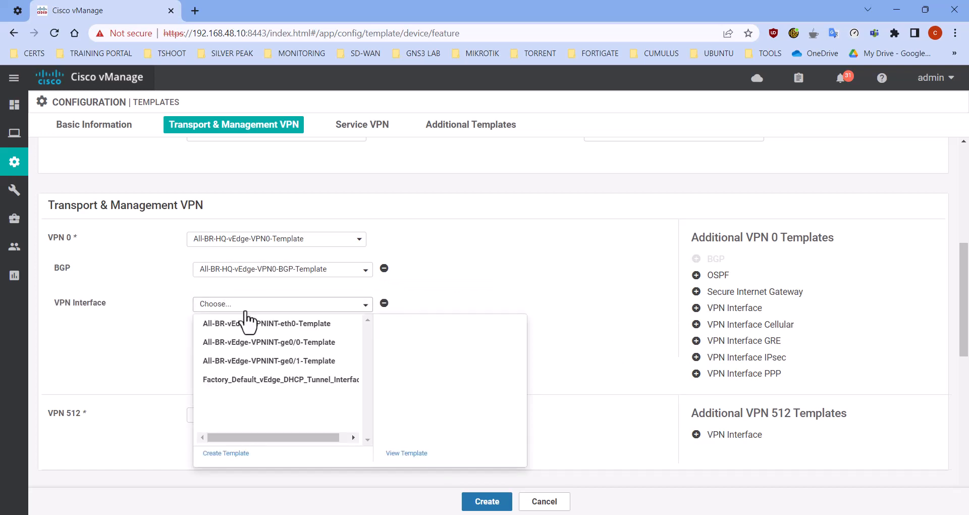
{"action": "left_click", "coordinate": [254, 343]}
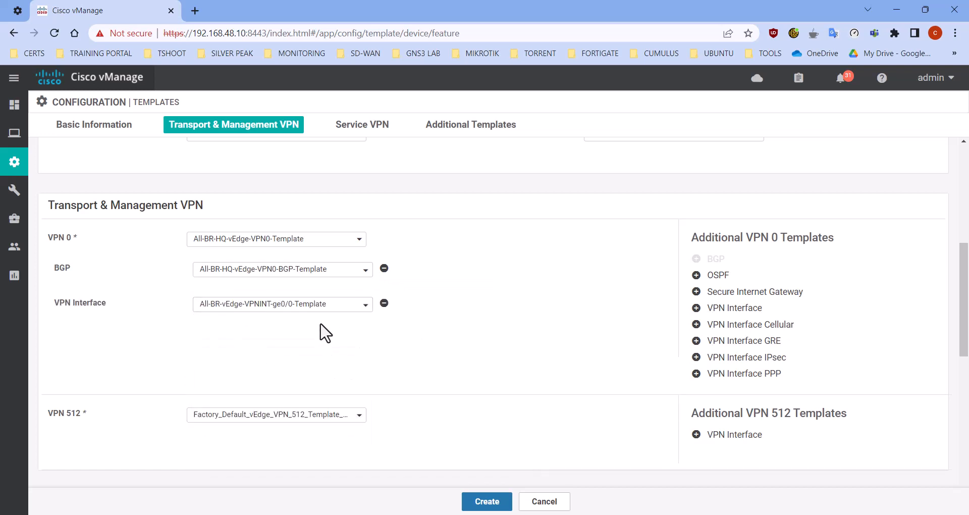
Check the available template choices for the VPN 0 interface, keeping the current selection
{"action": "left_click", "coordinate": [291, 307]}
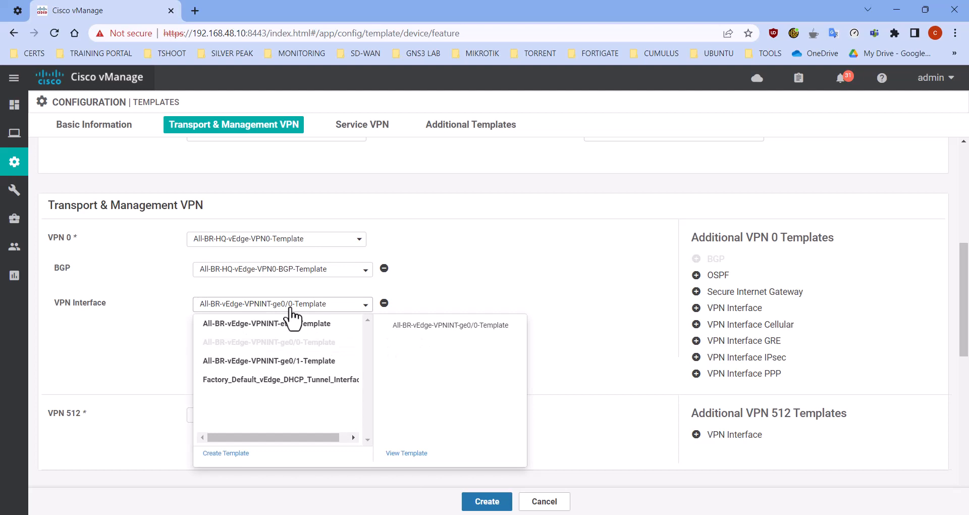
{"action": "left_click", "coordinate": [290, 307]}
{"action": "scroll", "coordinate": [415, 346], "scroll_direction": "down", "scroll_amount": 1}
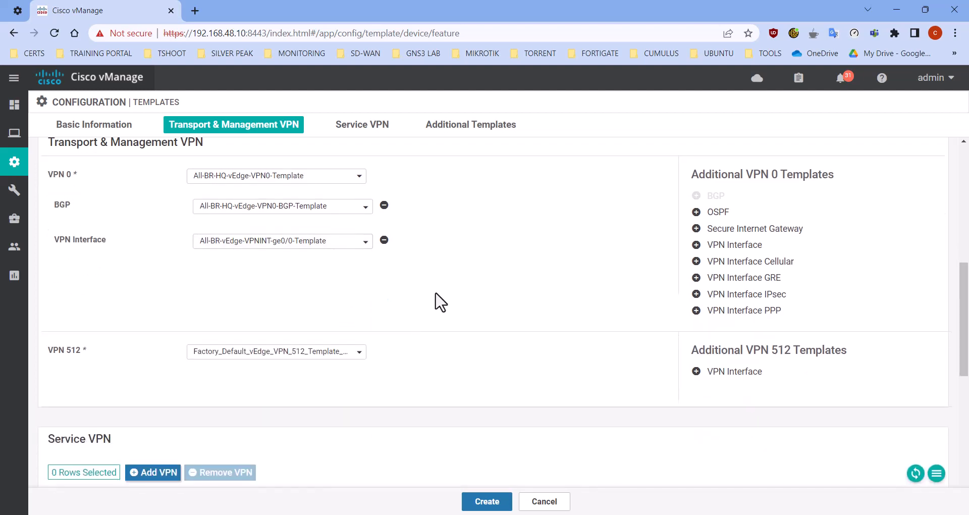
{"action": "scroll", "coordinate": [437, 298], "scroll_direction": "up", "scroll_amount": 1}
{"action": "left_click", "coordinate": [258, 303]}
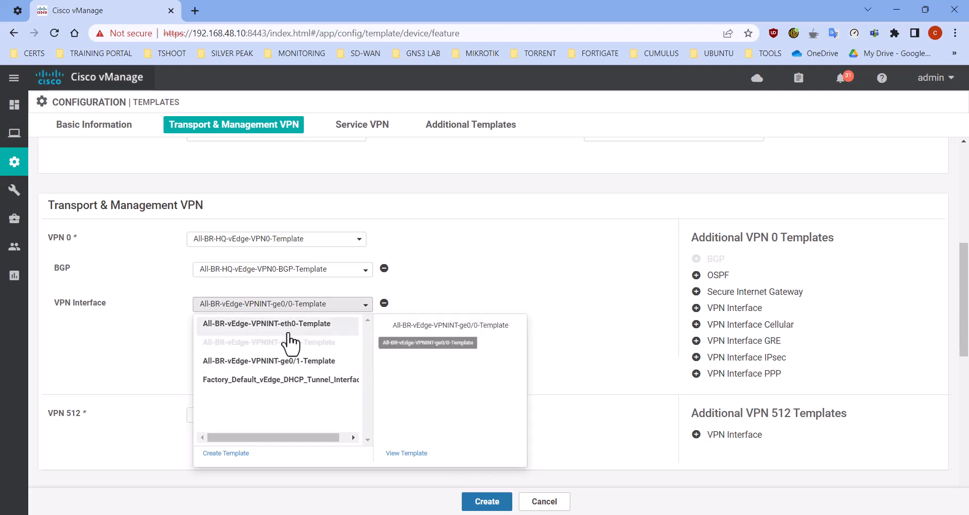
{"action": "left_click", "coordinate": [529, 300]}
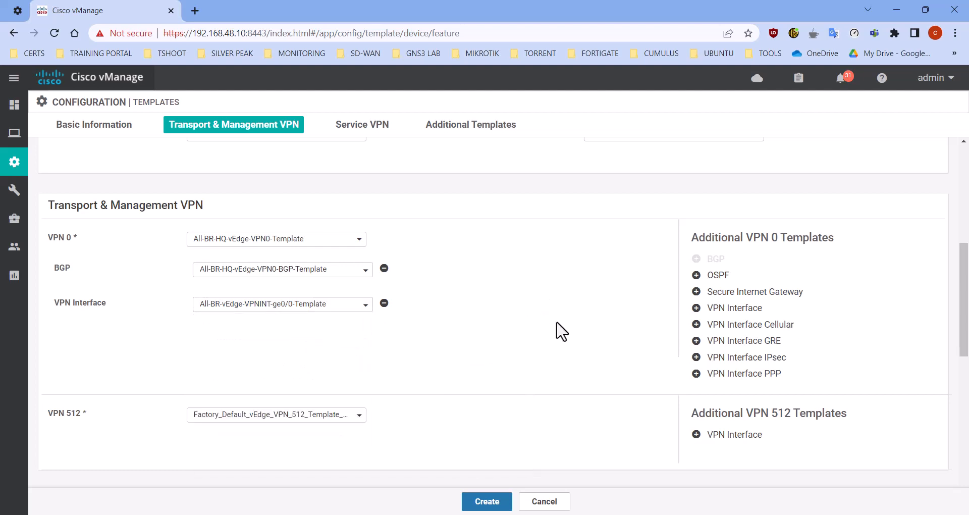
Set the VPN 512 template to All-BR-vEdge-VPN512-Template and add a VPN 512 interface using All-BR-vEdge-VPNINT-eth0-Template
{"action": "scroll", "coordinate": [555, 331], "scroll_direction": "down", "scroll_amount": 2}
{"action": "left_click", "coordinate": [297, 288]}
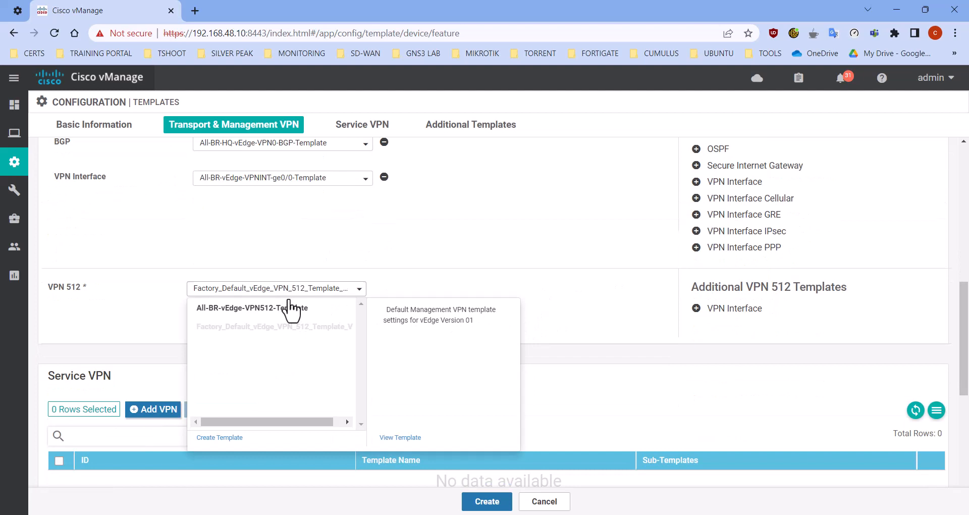
{"action": "left_click", "coordinate": [261, 310]}
{"action": "left_click", "coordinate": [749, 302]}
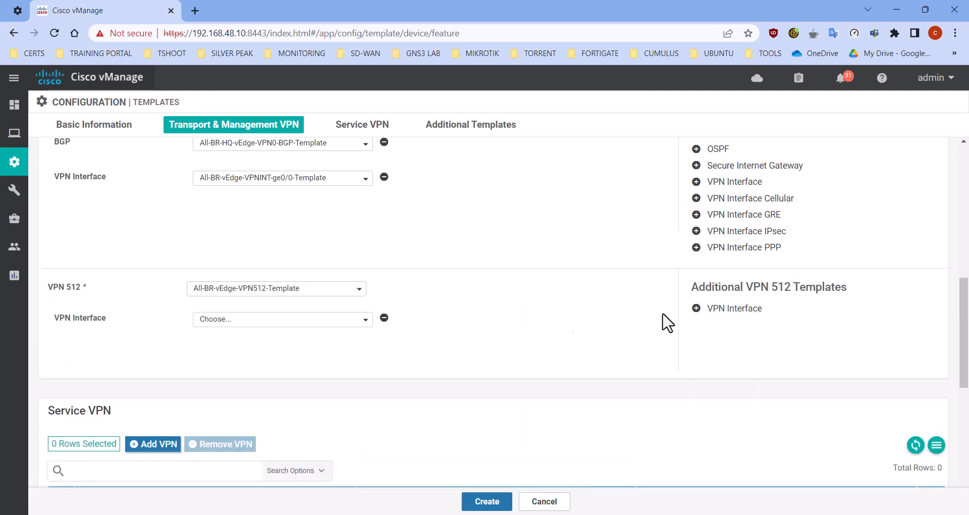
{"action": "left_click", "coordinate": [295, 319]}
{"action": "left_click", "coordinate": [261, 342]}
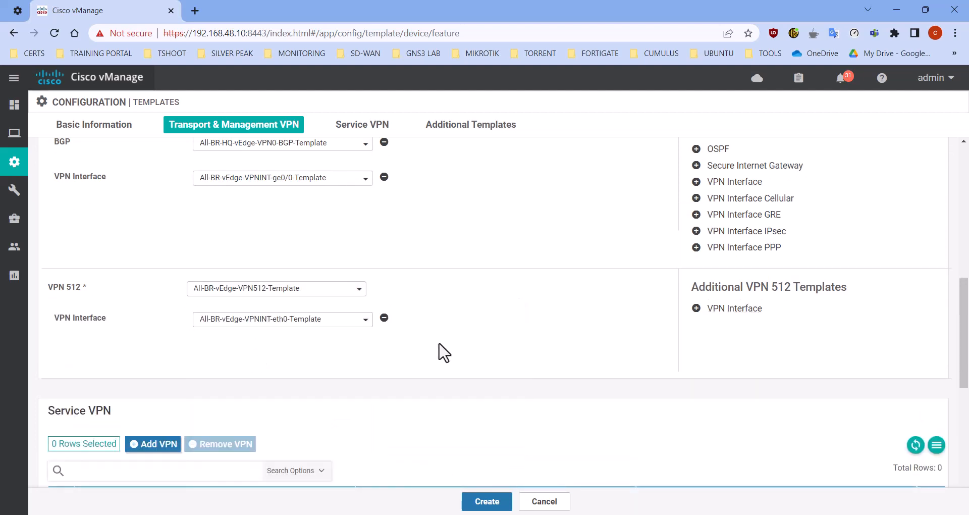
Review the System, VPN 0, and VPN interface template selections of the Site1 device template
{"action": "scroll", "coordinate": [438, 319], "scroll_direction": "up", "scroll_amount": 10}
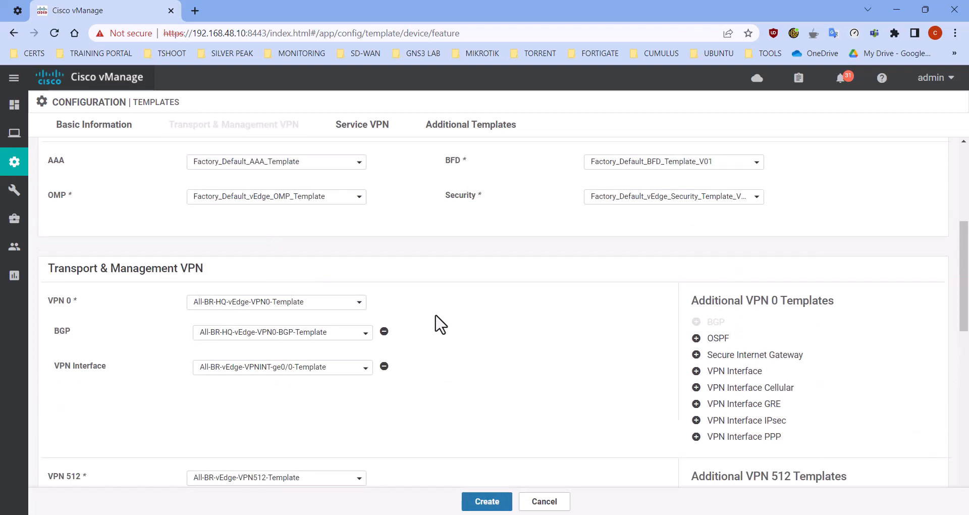
{"action": "scroll", "coordinate": [437, 321], "scroll_direction": "down", "scroll_amount": 1}
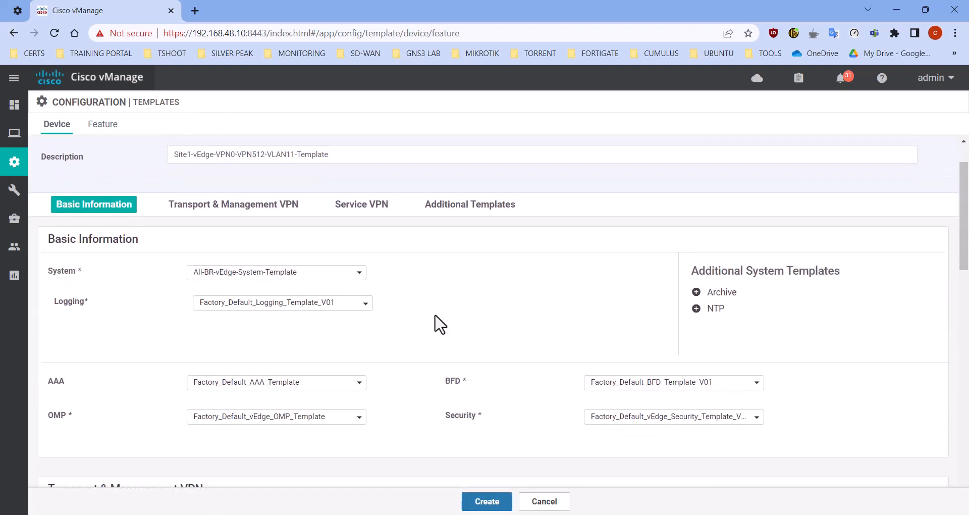
{"action": "left_click", "coordinate": [276, 266]}
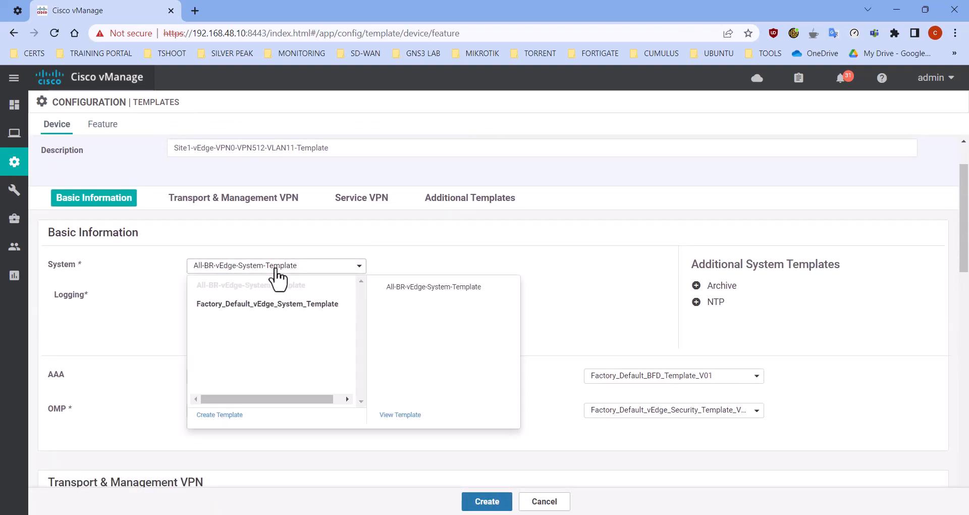
{"action": "left_click", "coordinate": [280, 268]}
{"action": "scroll", "coordinate": [380, 286], "scroll_direction": "down", "scroll_amount": 3}
{"action": "scroll", "coordinate": [281, 286], "scroll_direction": "down", "scroll_amount": 3}
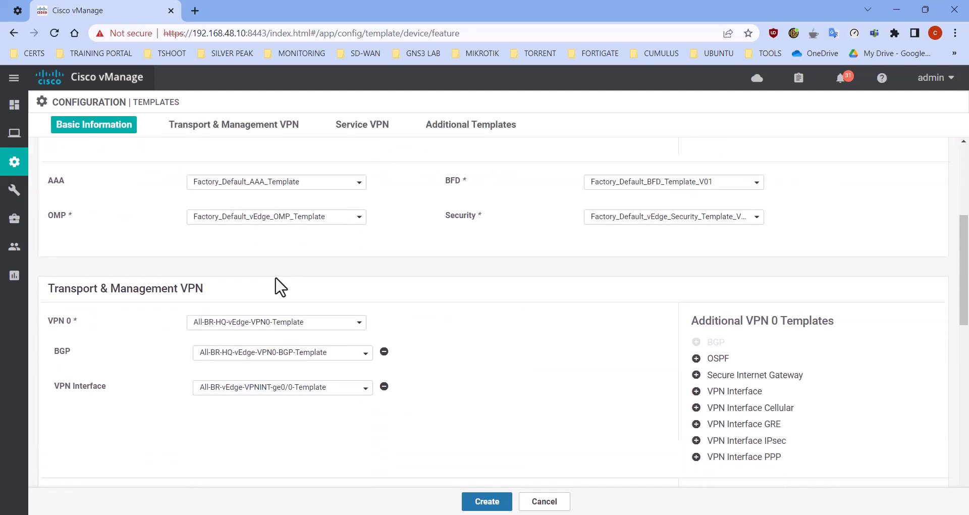
{"action": "left_click", "coordinate": [276, 240]}
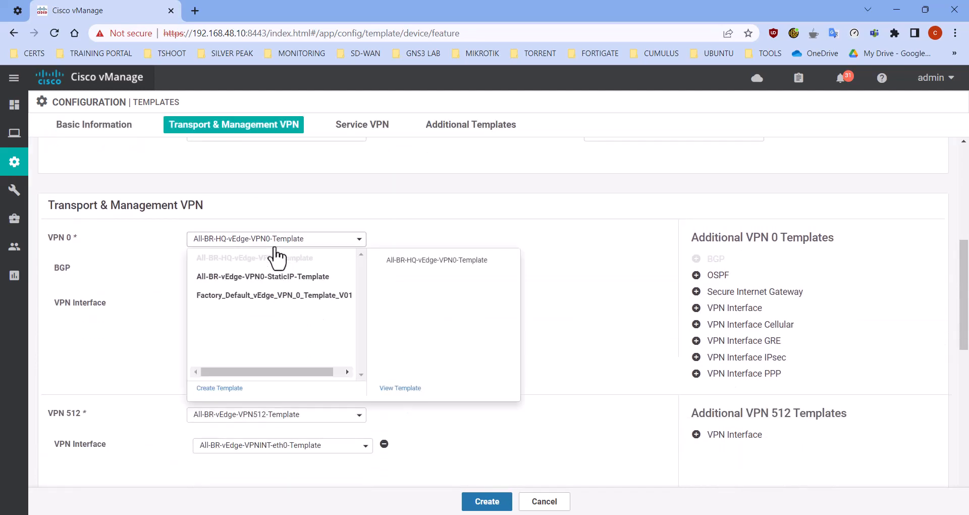
{"action": "mouse_move", "coordinate": [284, 279]}
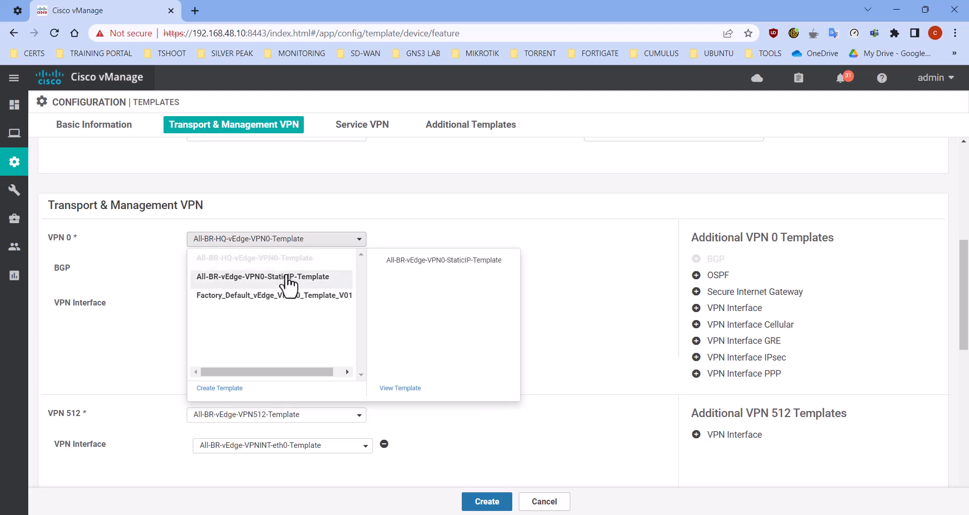
{"action": "left_click", "coordinate": [574, 299]}
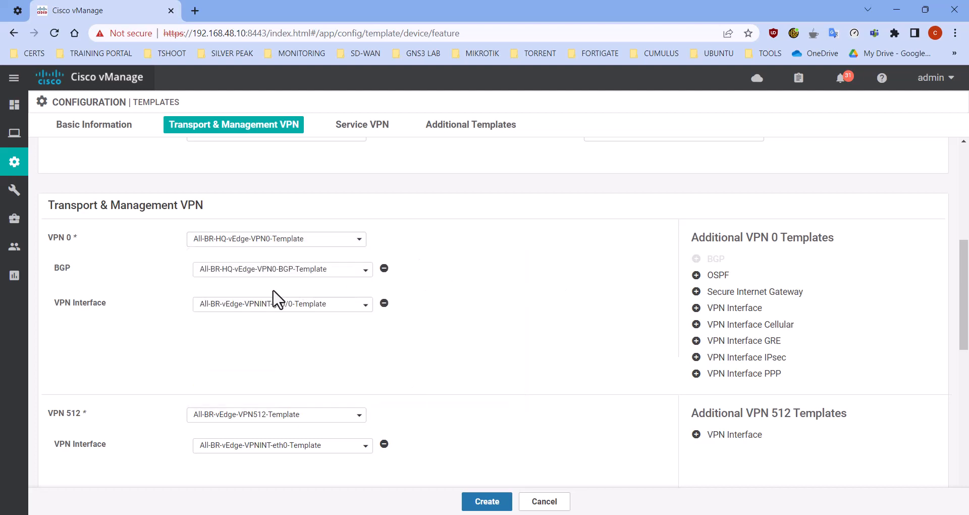
{"action": "scroll", "coordinate": [302, 313], "scroll_direction": "down", "scroll_amount": 3}
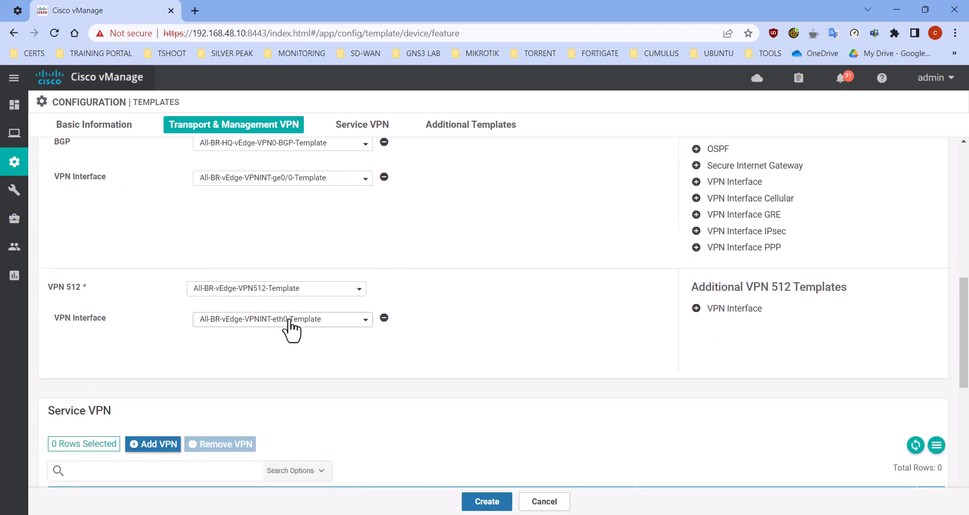
{"action": "left_click", "coordinate": [302, 182]}
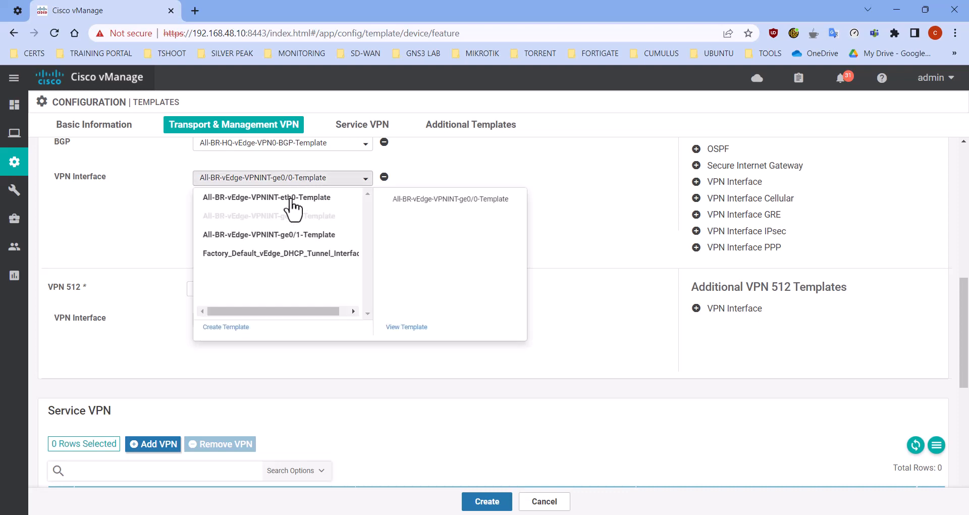
{"action": "left_click", "coordinate": [311, 221]}
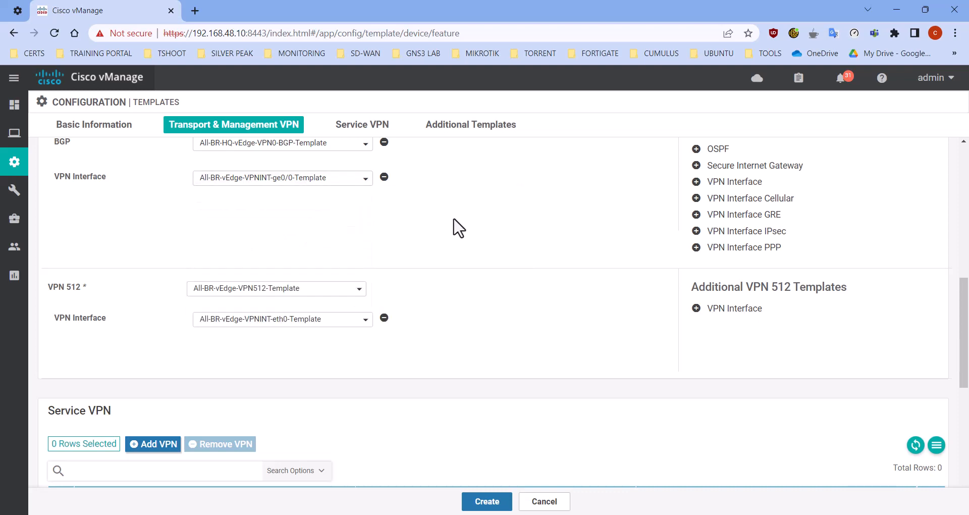
Create the Site1 device template with the selected feature templates
{"action": "scroll", "coordinate": [414, 247], "scroll_direction": "down", "scroll_amount": 4}
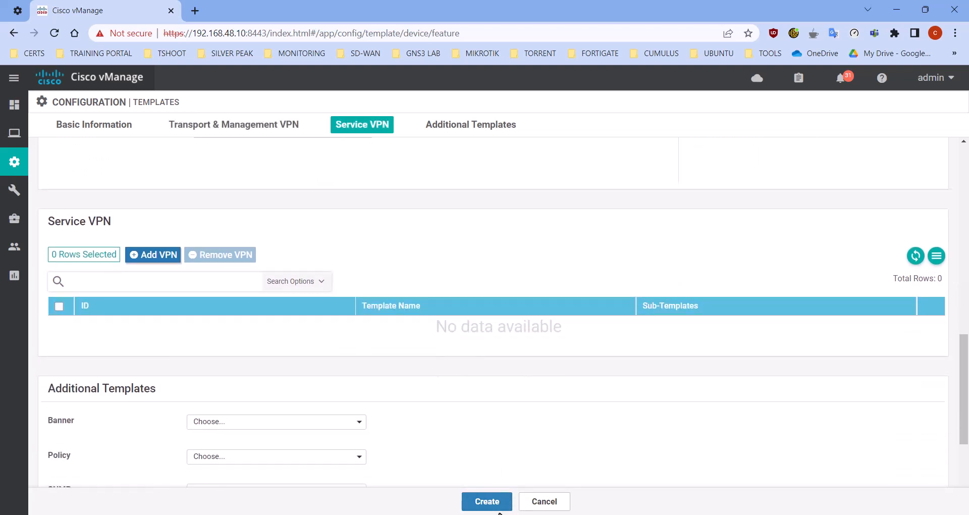
{"action": "left_click", "coordinate": [491, 506]}
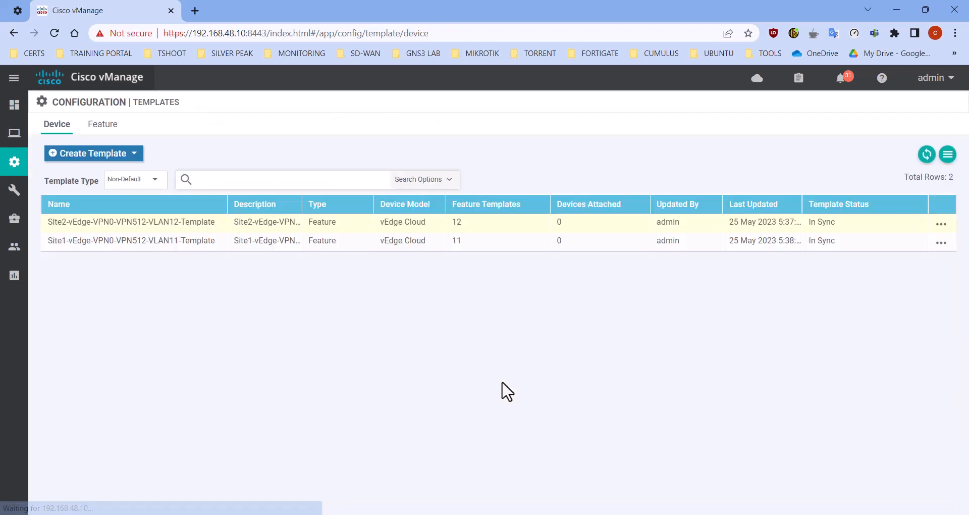